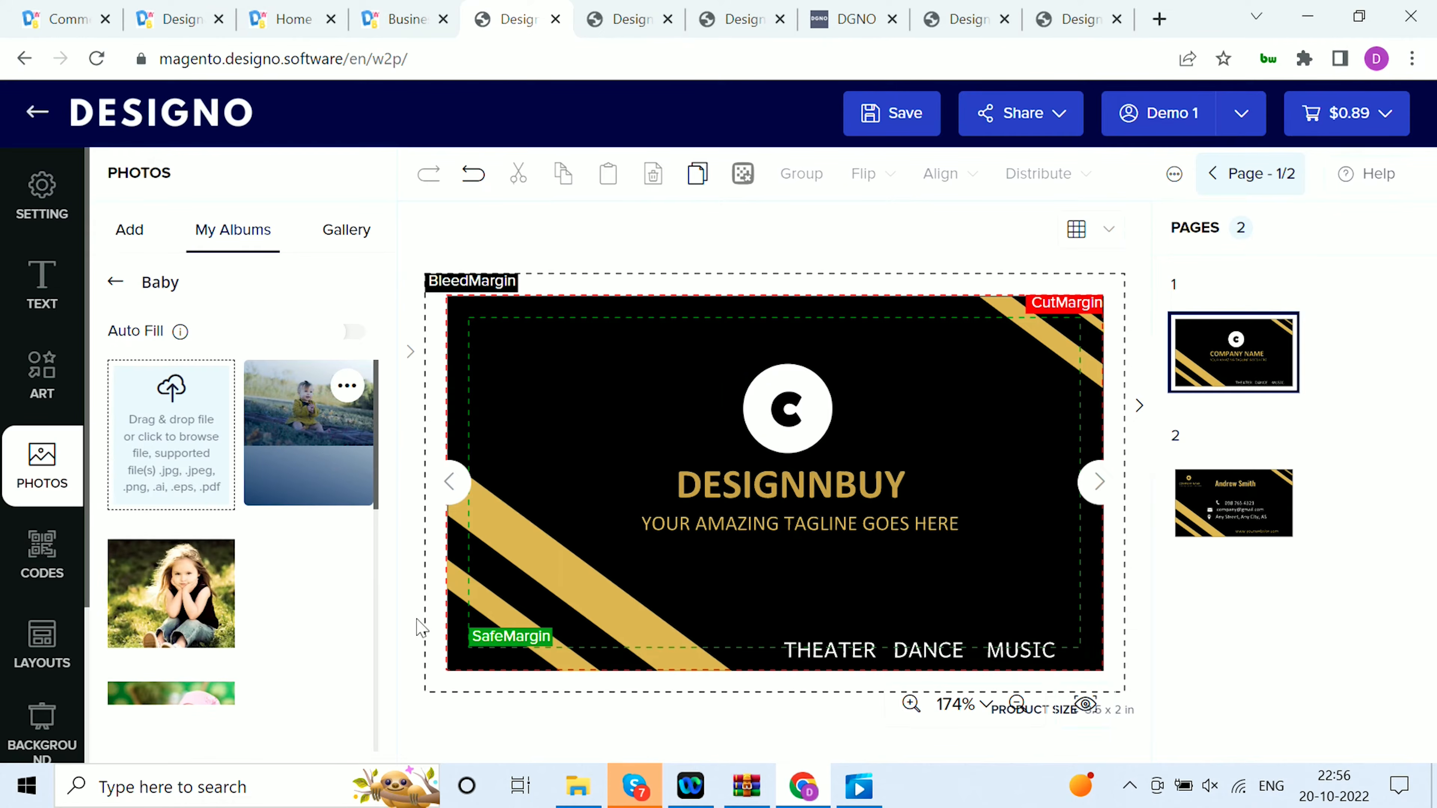
# Add the photo of the seated girl from the Baby album to the business card and apply Remove Background to it
pyautogui.click(218, 623)
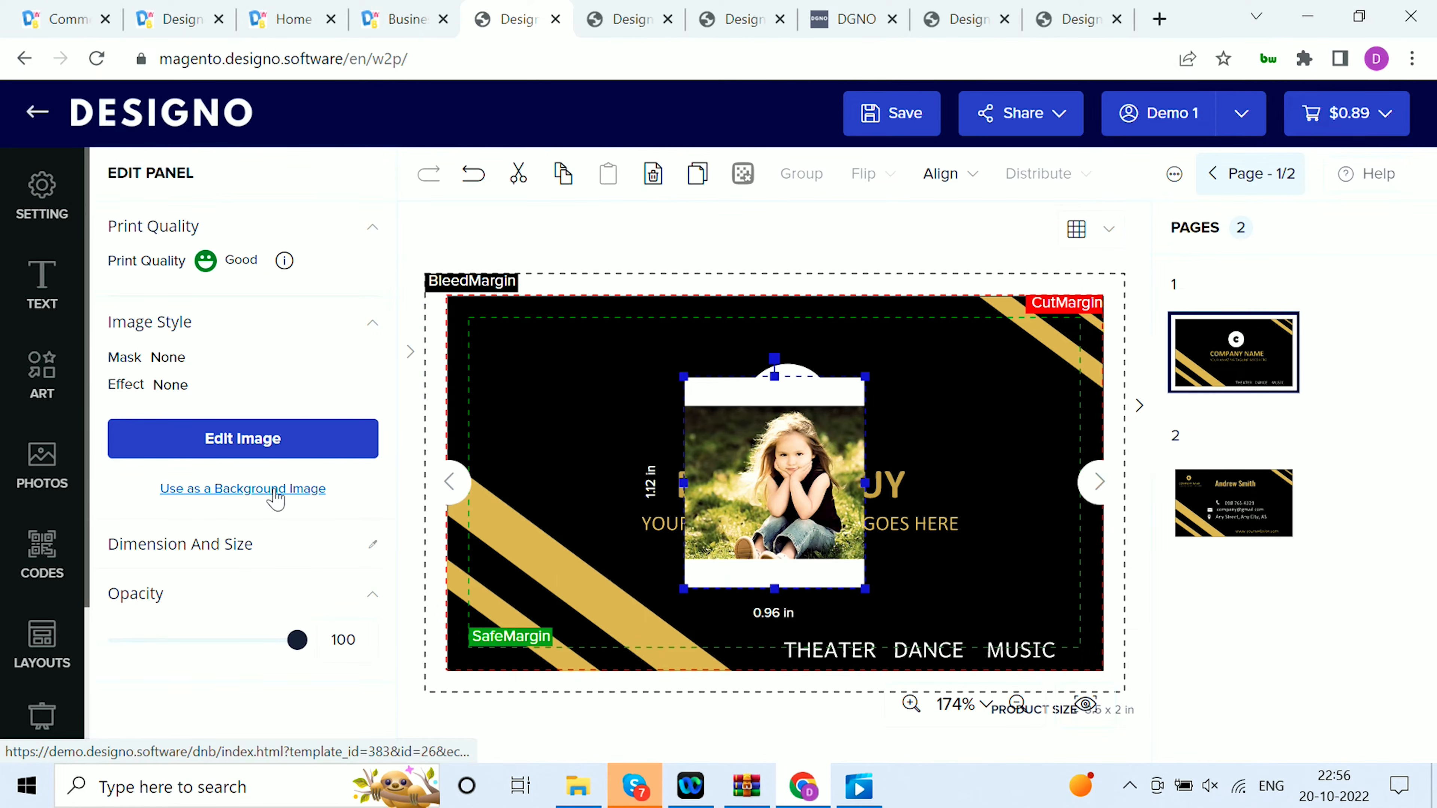
pyautogui.click(281, 452)
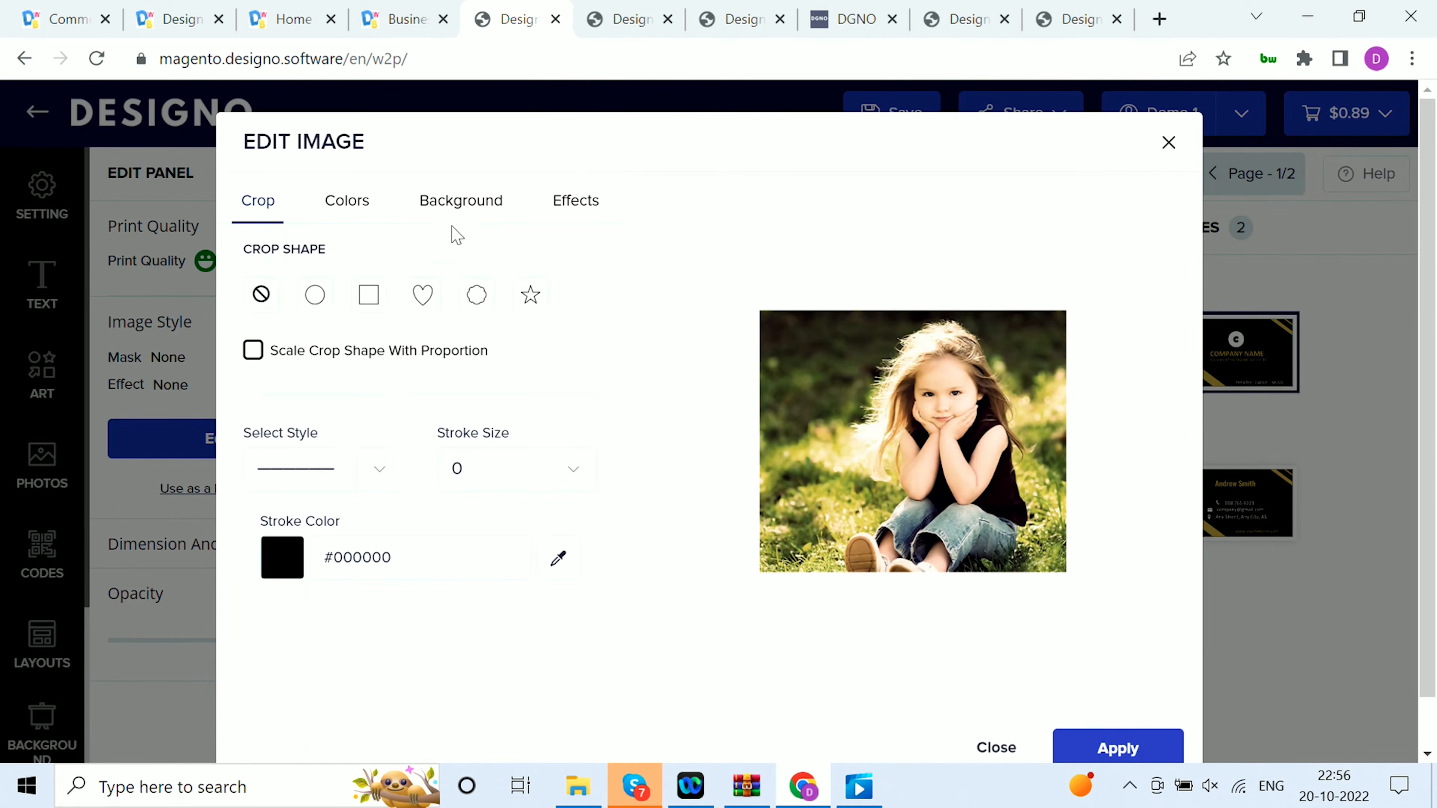
pyautogui.click(463, 205)
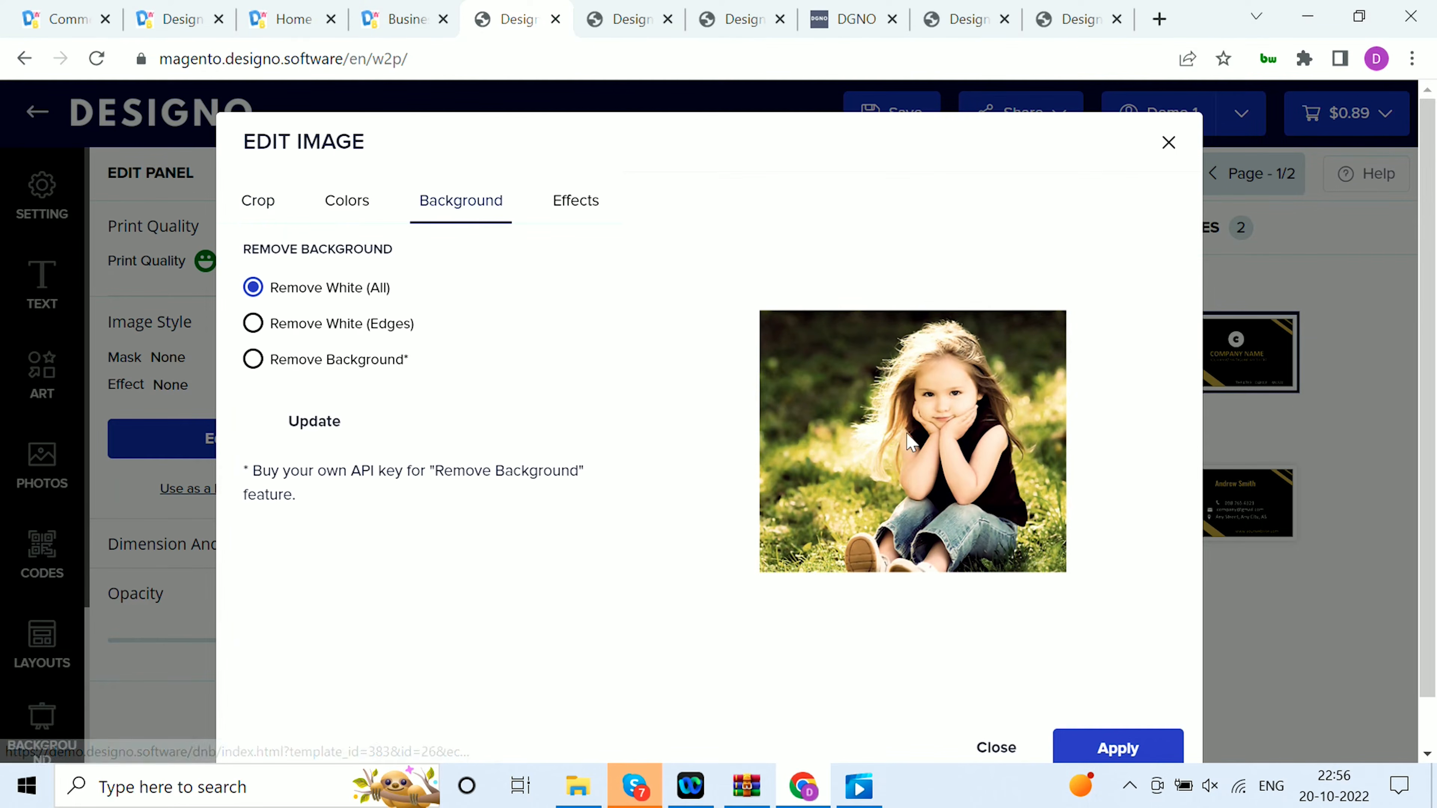
pyautogui.click(253, 359)
pyautogui.click(292, 422)
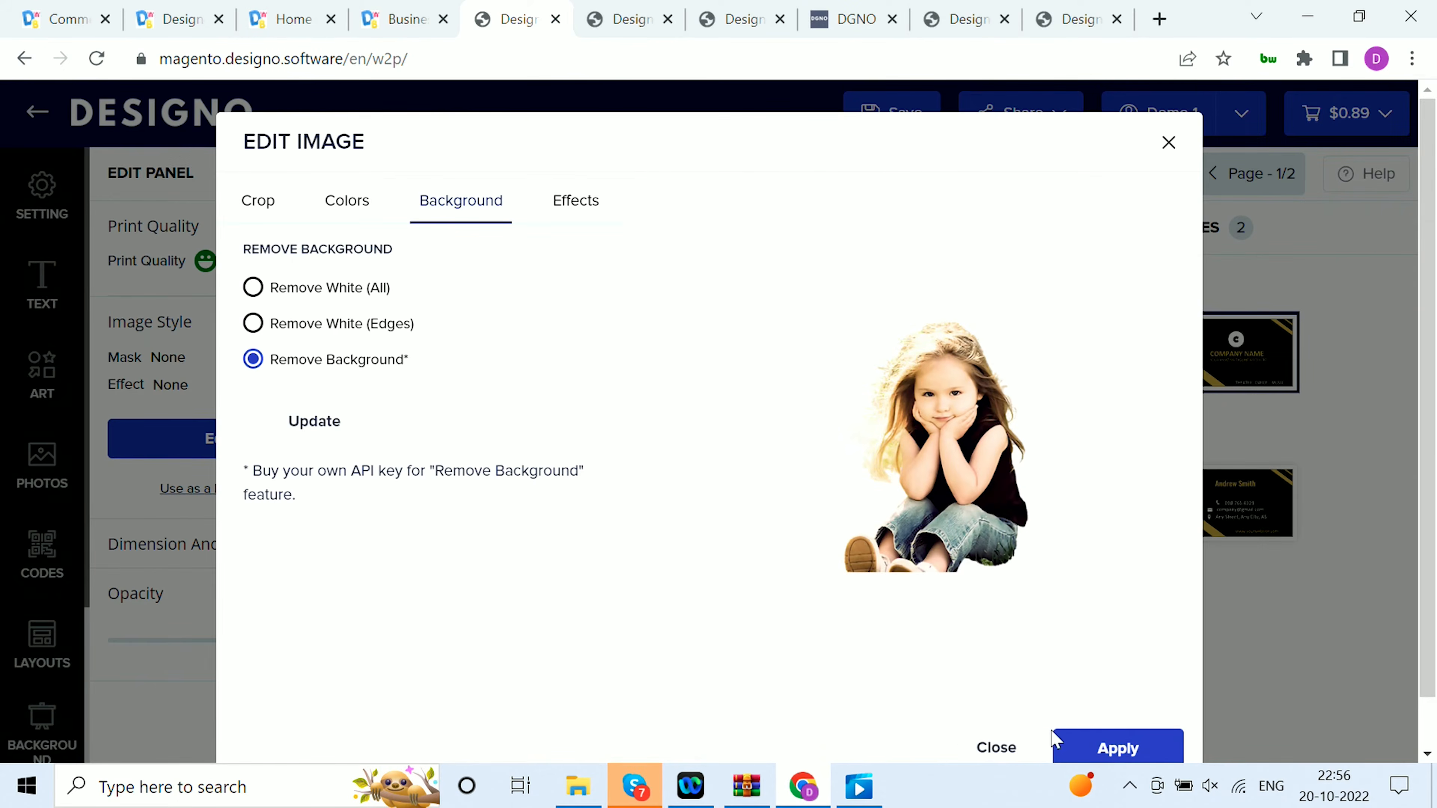
pyautogui.click(1057, 743)
# Enlarge the girl cutout to about 1.72 by 2.01 in and place it along the card's right side
pyautogui.moveTo(800, 463); pyautogui.dragTo(1008, 473)
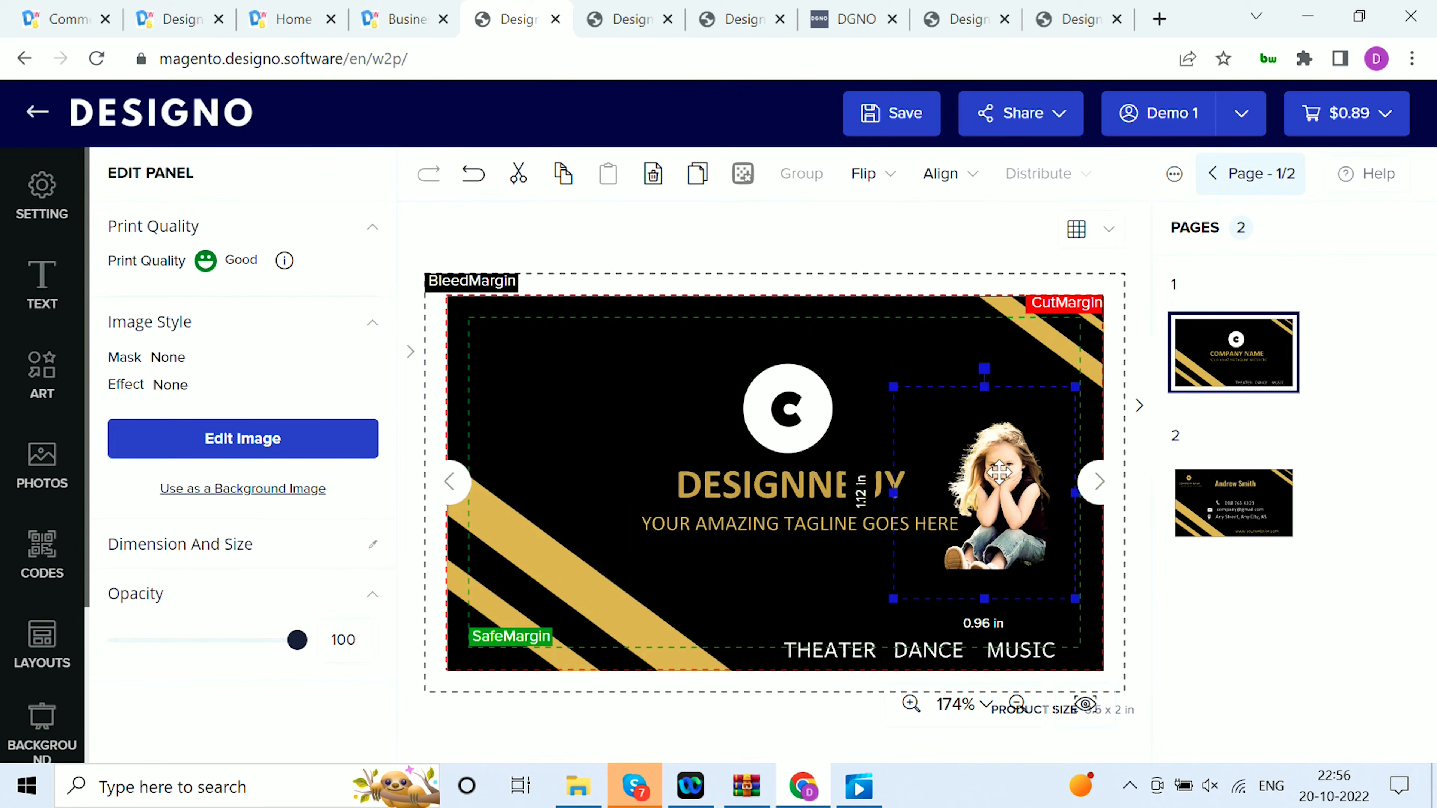
pyautogui.moveTo(893, 387); pyautogui.dragTo(753, 218)
pyautogui.moveTo(1003, 413); pyautogui.dragTo(1029, 490)
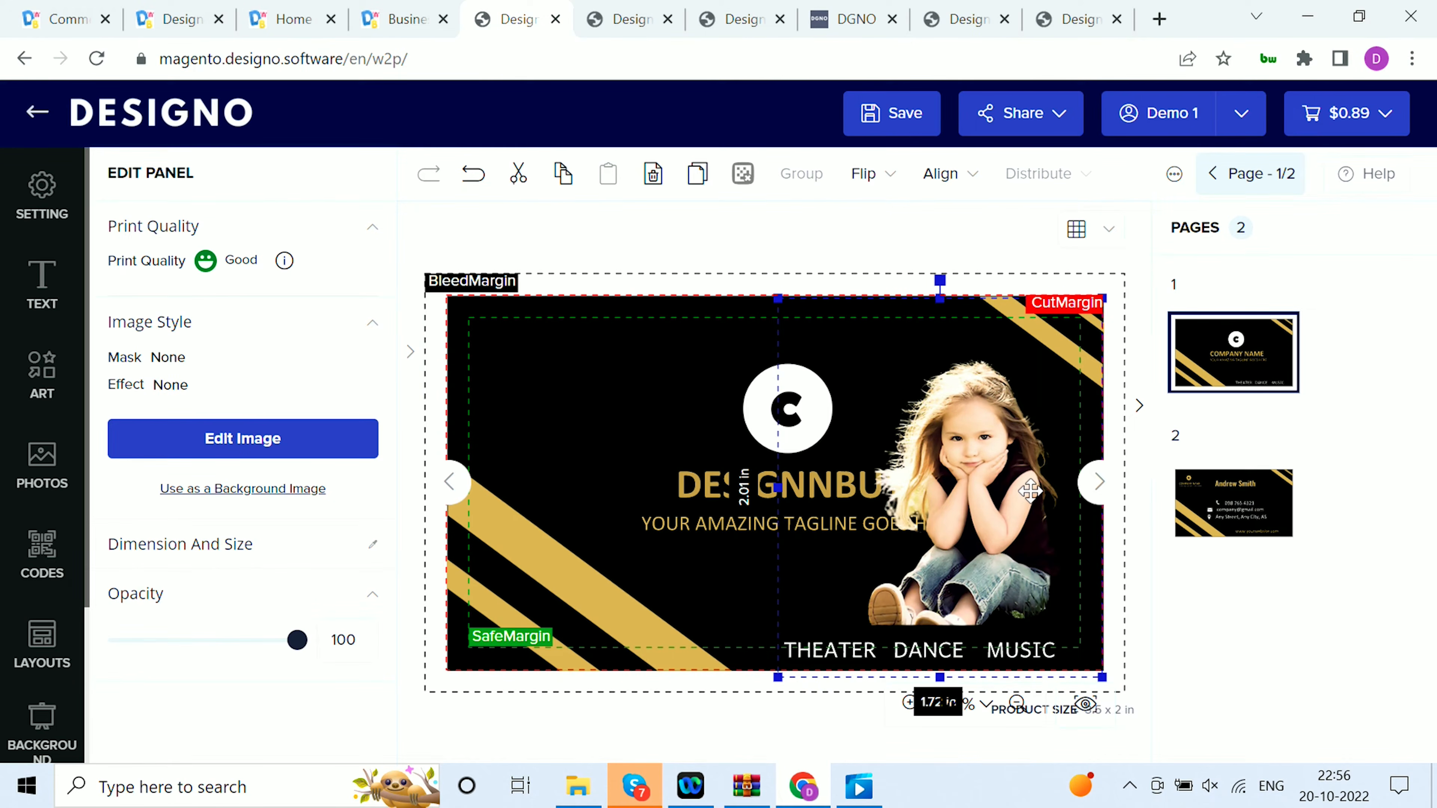
# Add the car-and-wrench logo from the Logos album and apply Remove White (All) to its background
pyautogui.click(40, 473)
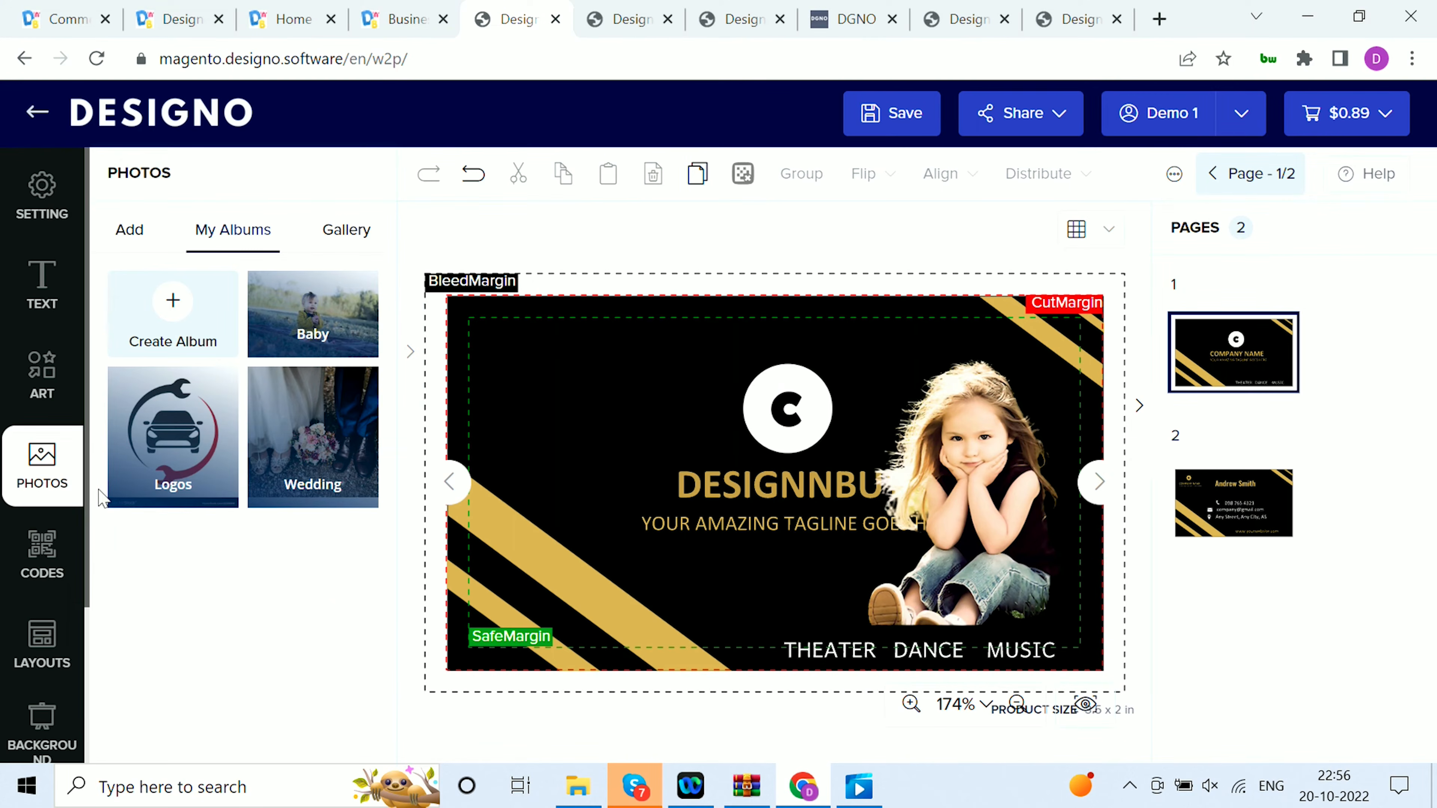
pyautogui.click(151, 439)
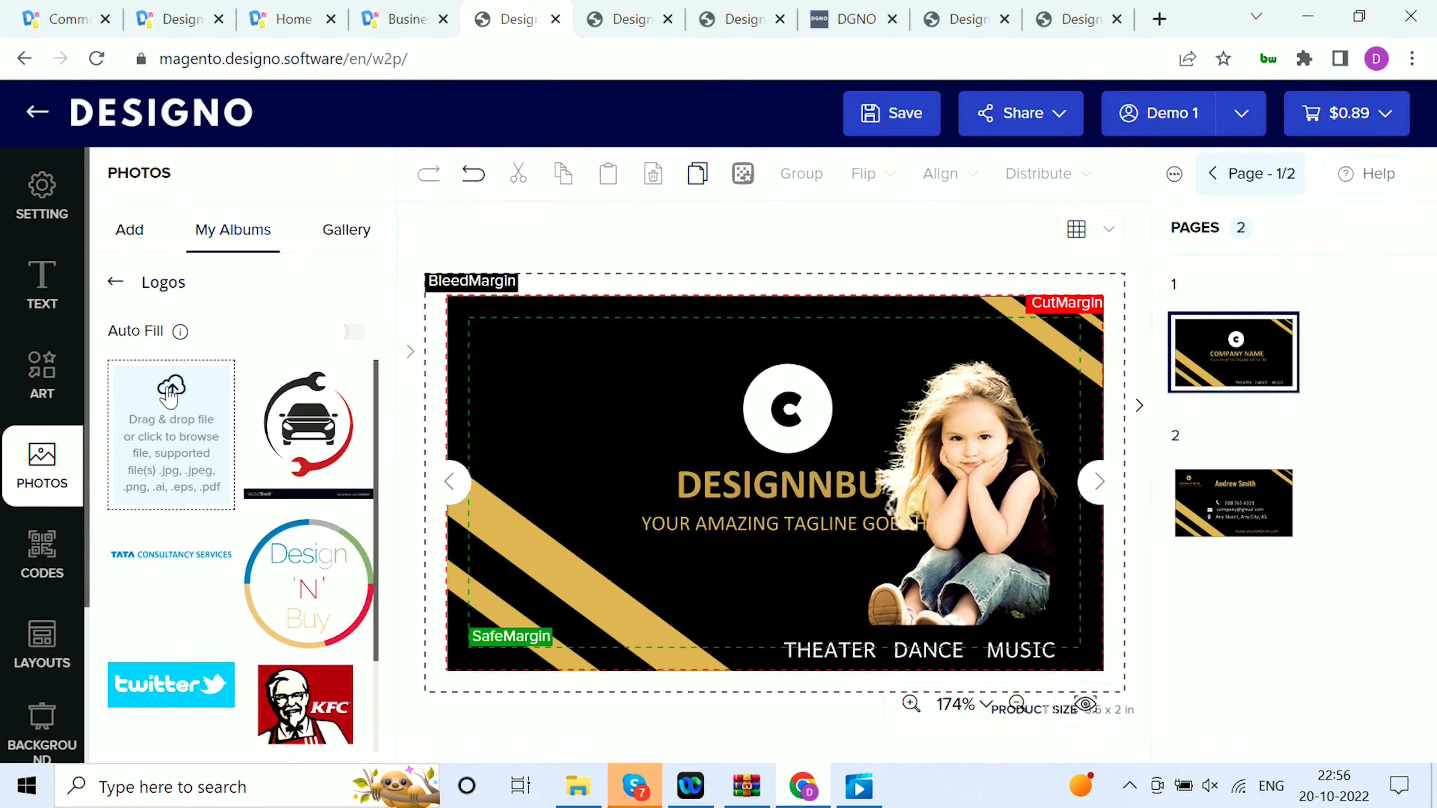
pyautogui.click(342, 425)
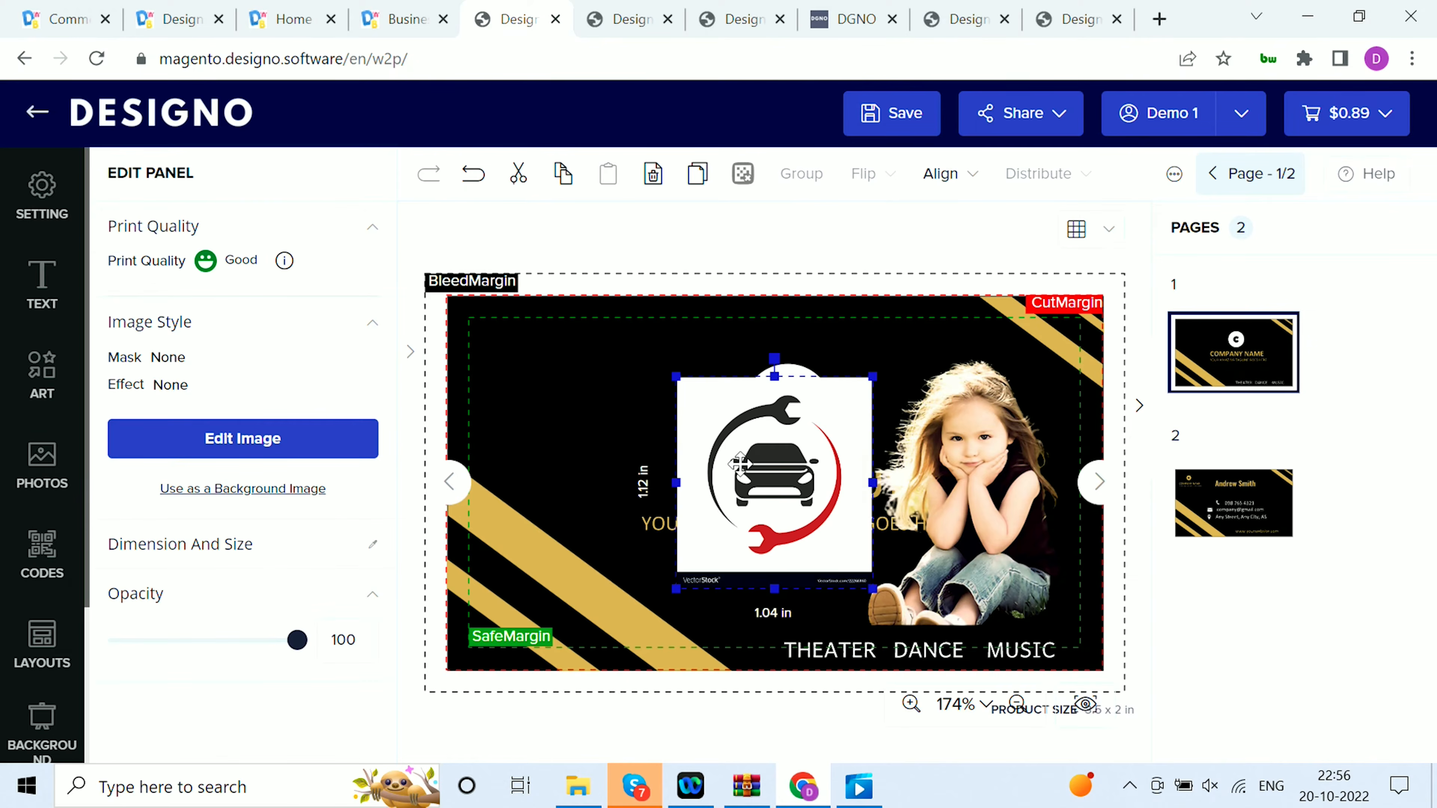
pyautogui.click(305, 448)
pyautogui.click(433, 221)
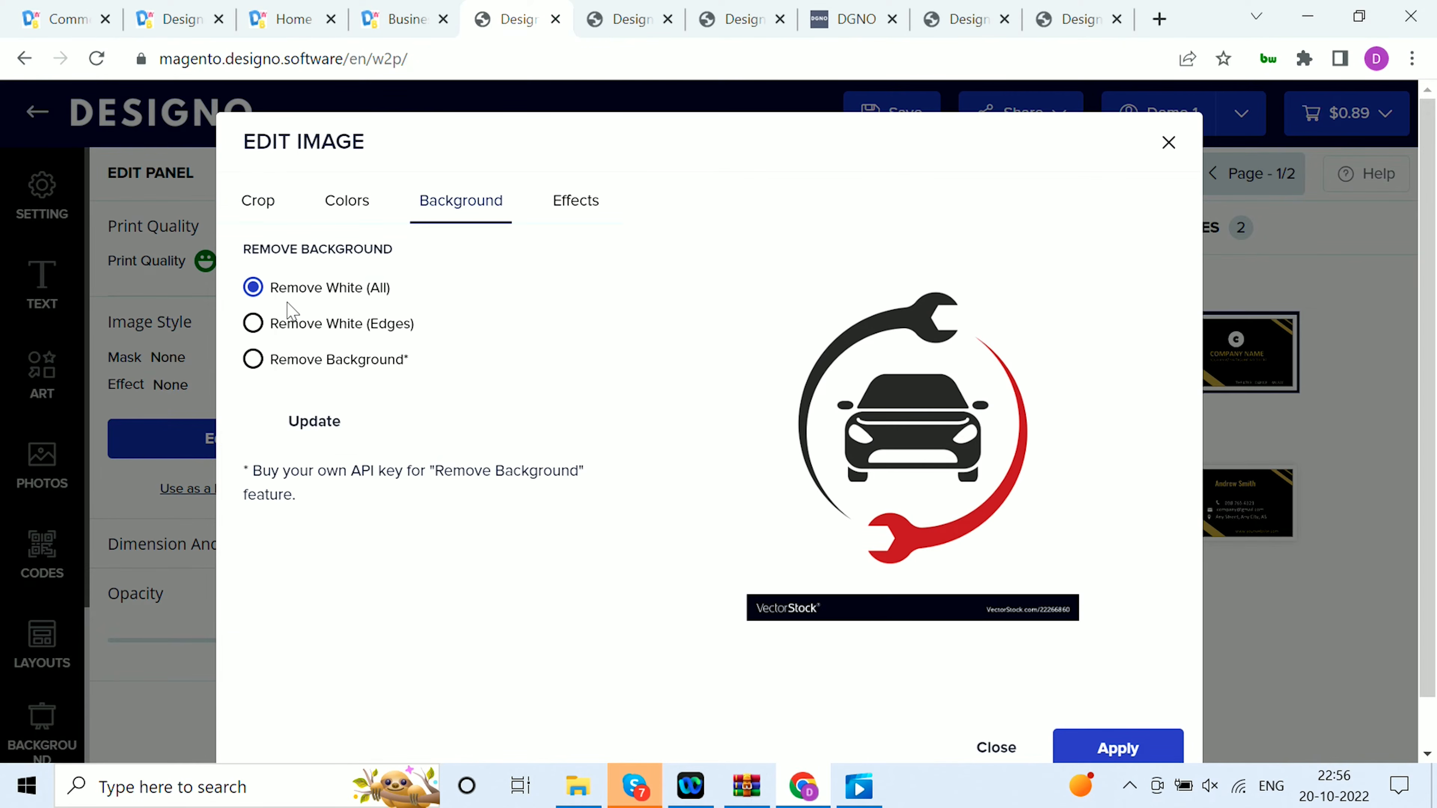
pyautogui.click(313, 422)
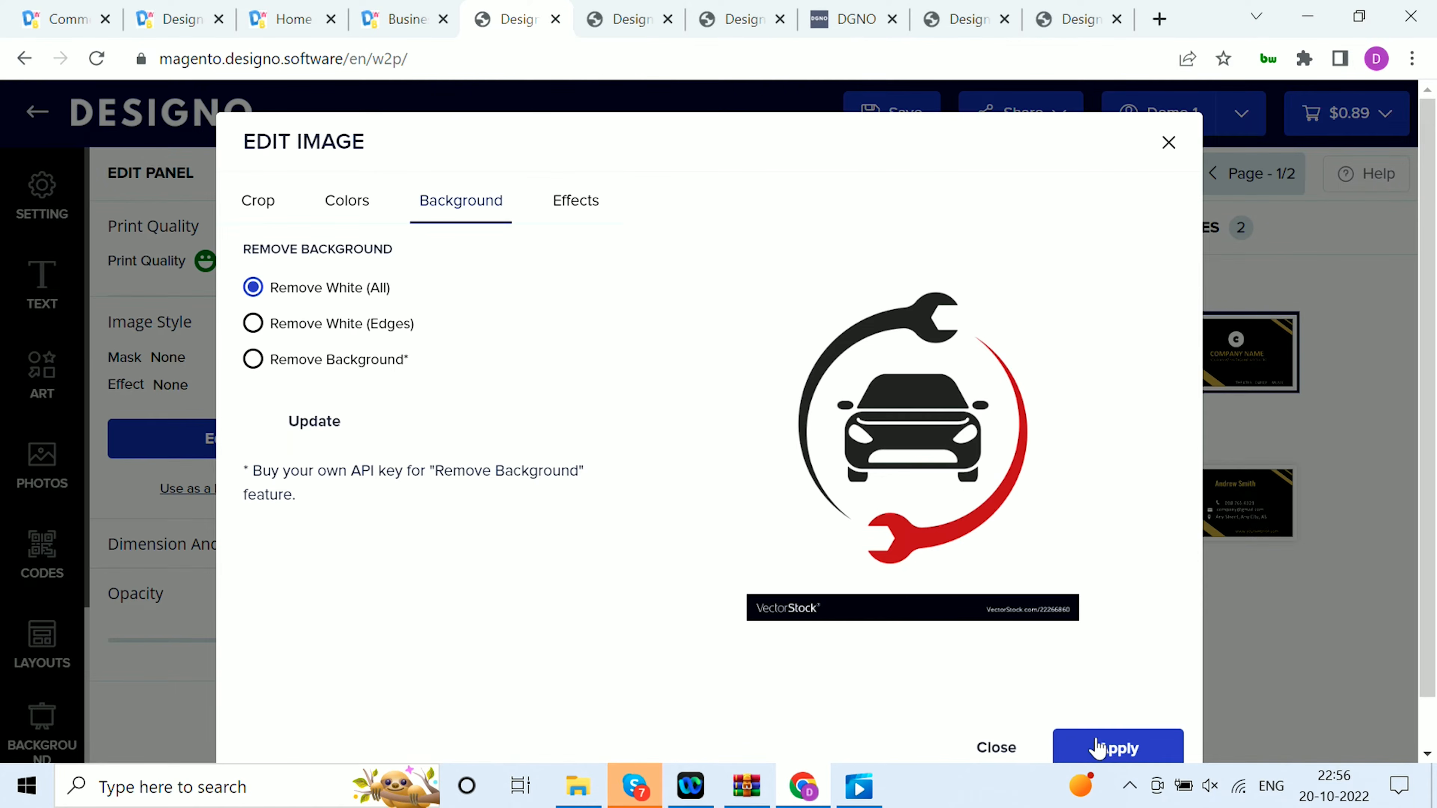
pyautogui.click(1096, 750)
# Replace the red in the car logo with yellow #FFFF00 and apply the color edit
pyautogui.click(249, 444)
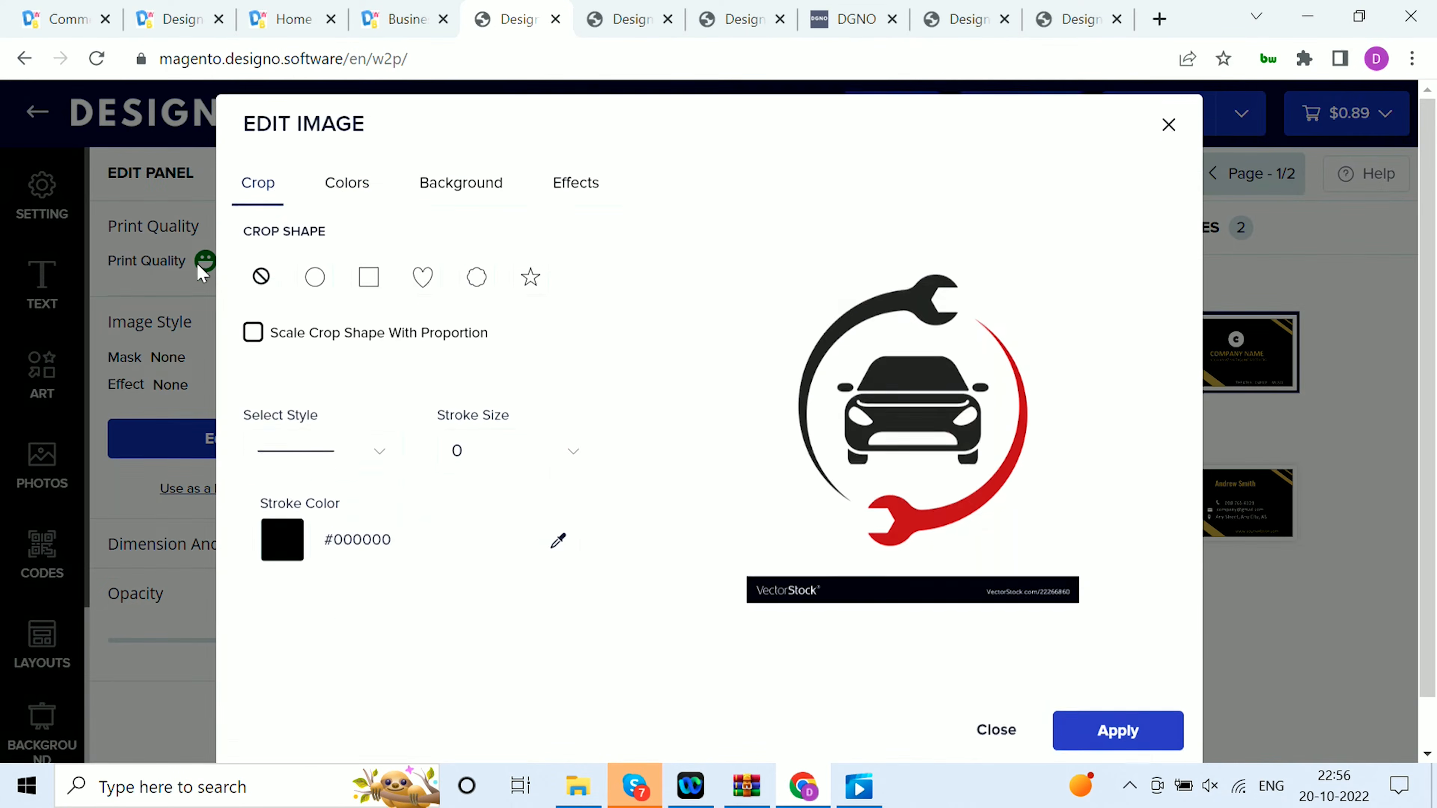
pyautogui.click(335, 208)
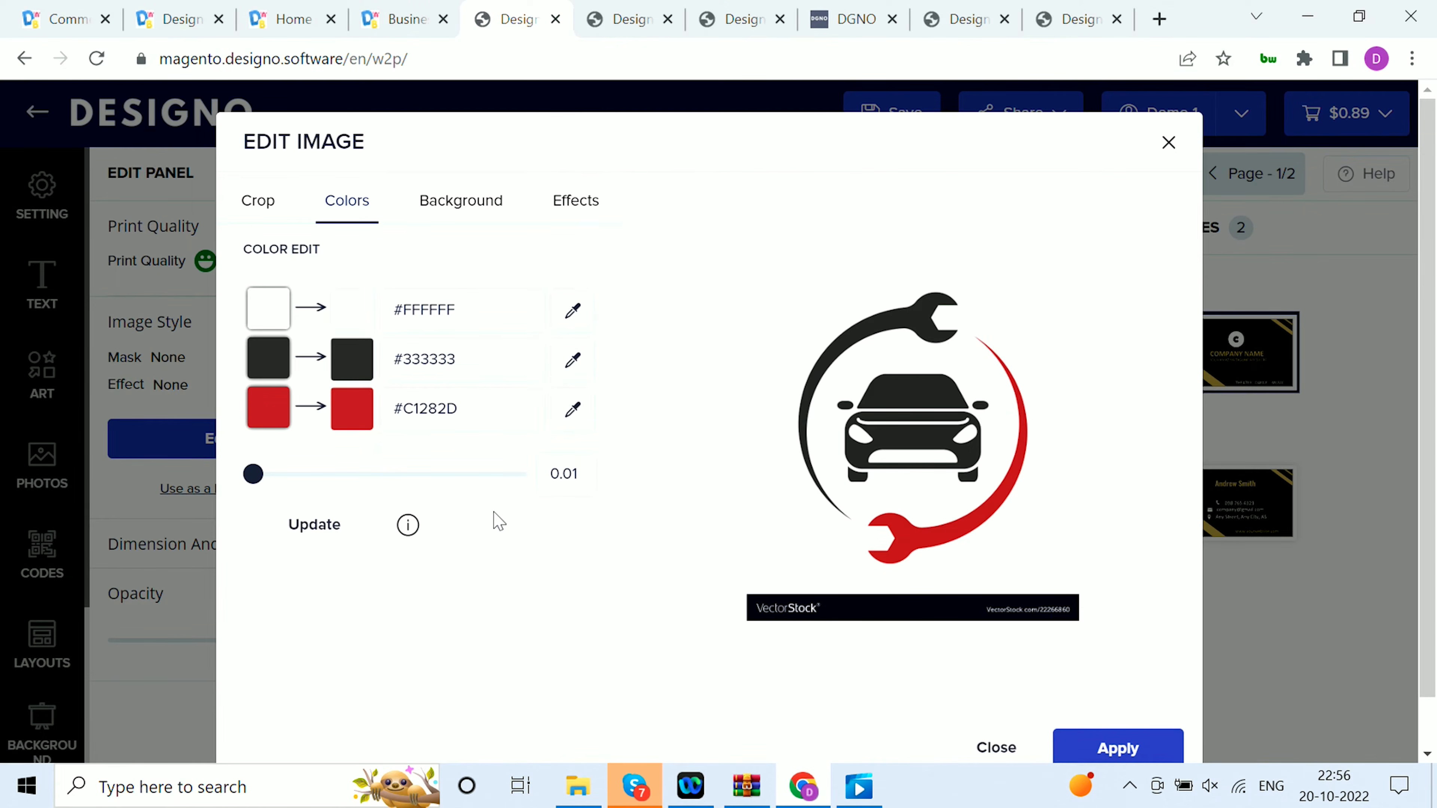
pyautogui.click(357, 419)
pyautogui.click(339, 506)
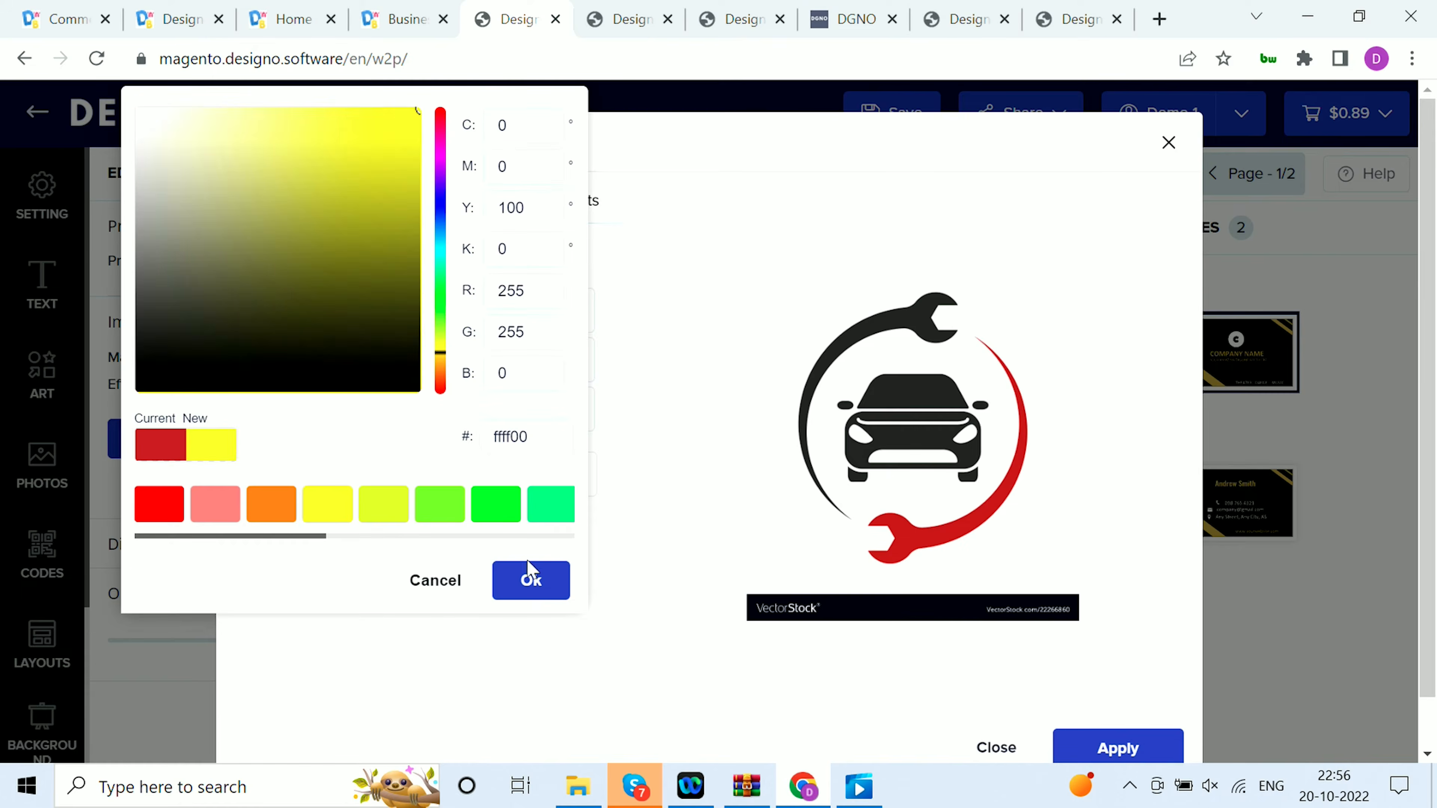
pyautogui.click(529, 578)
pyautogui.click(362, 532)
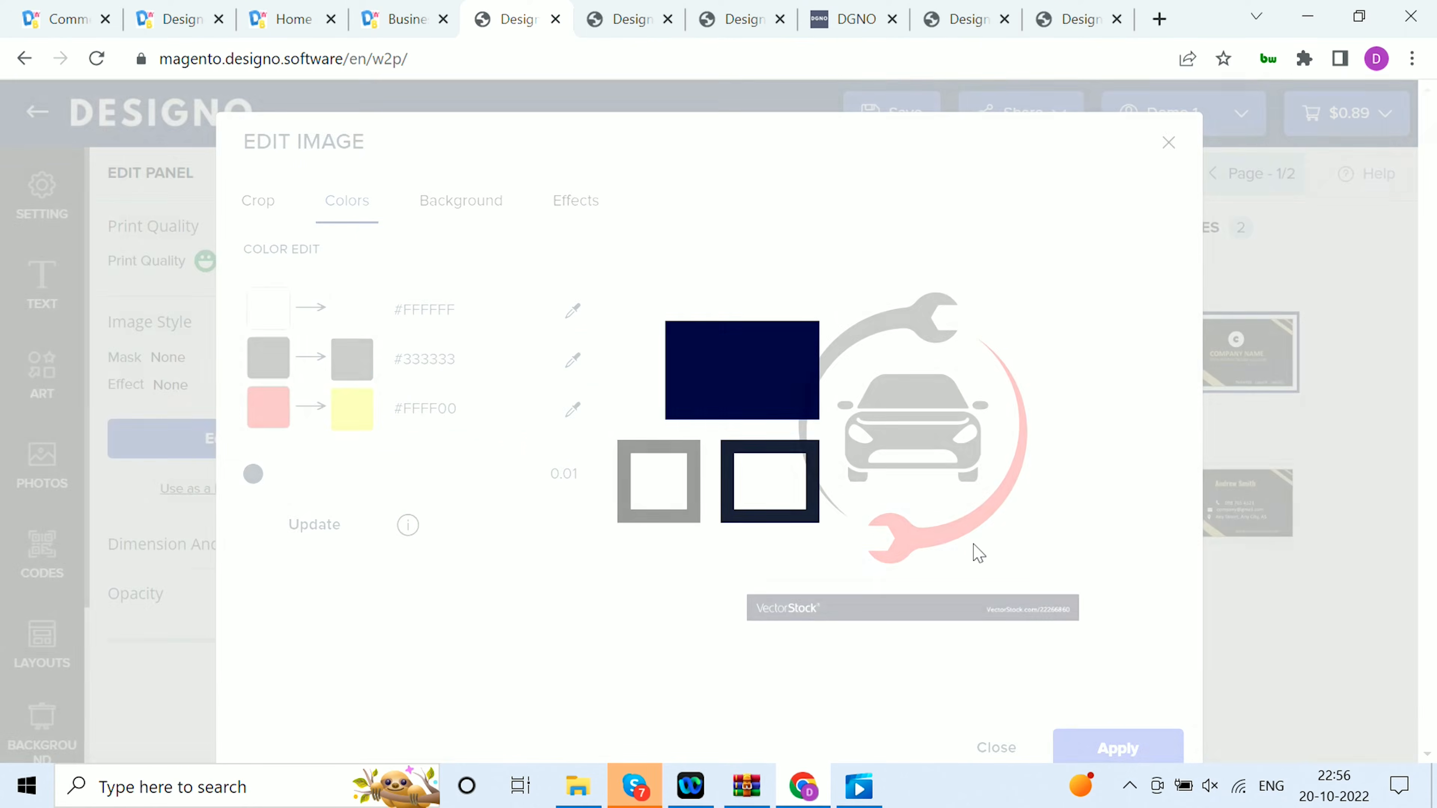
pyautogui.click(1112, 752)
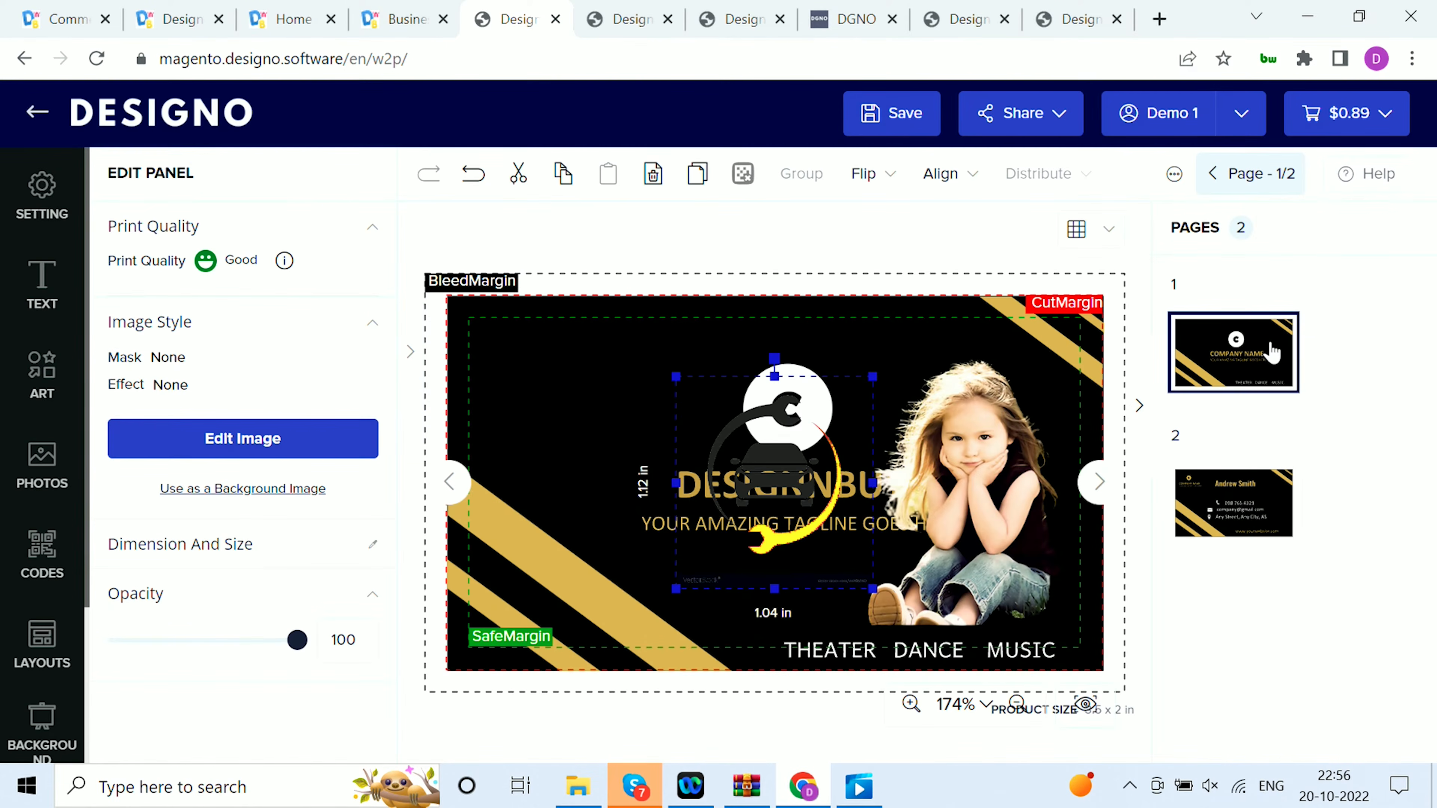
# Look through the open photo book, T-shirt, sports T-shirt and Straight Tuck Box designs, including the T-shirt's color choices
pyautogui.click(604, 9)
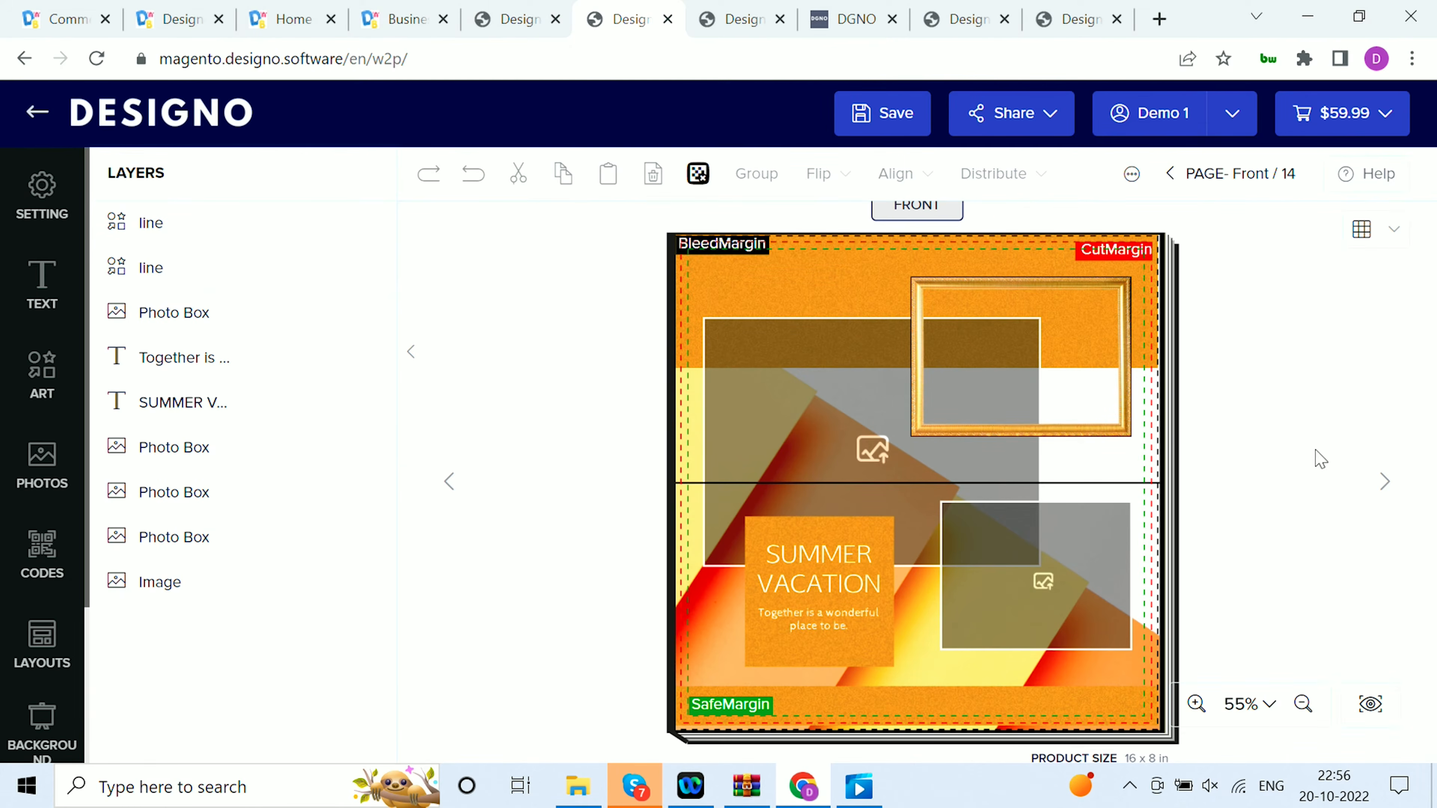
pyautogui.click(1383, 480)
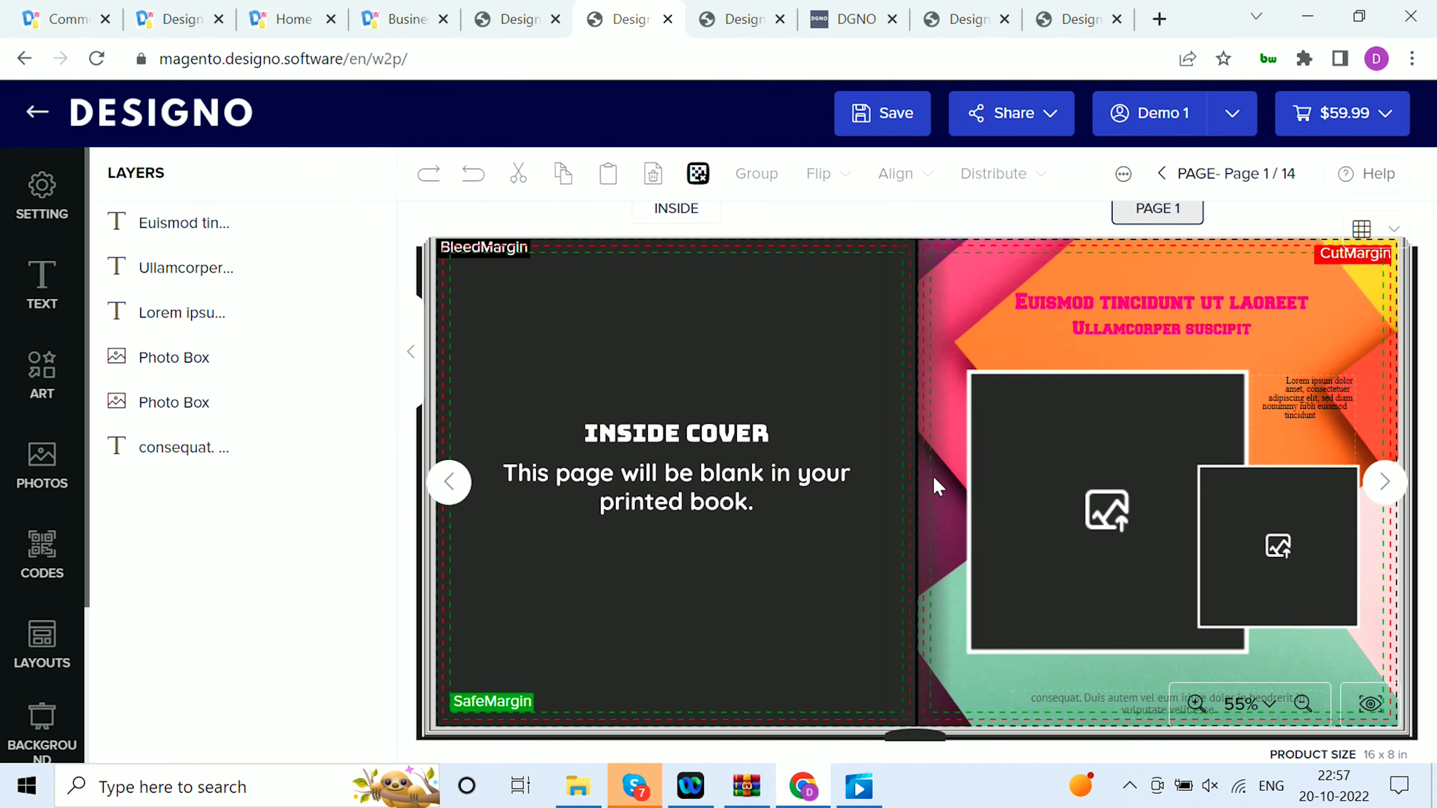
pyautogui.click(971, 21)
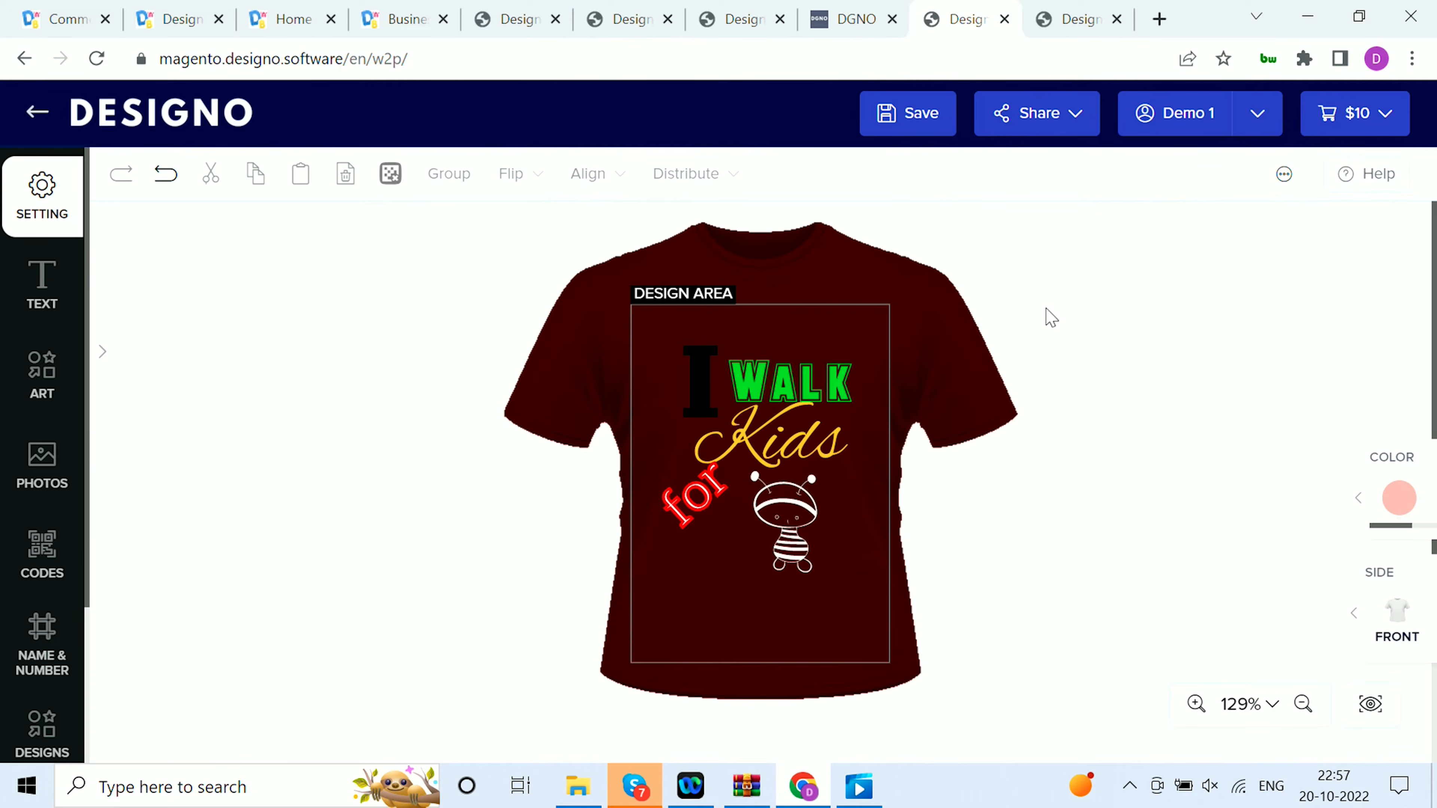
pyautogui.click(1359, 498)
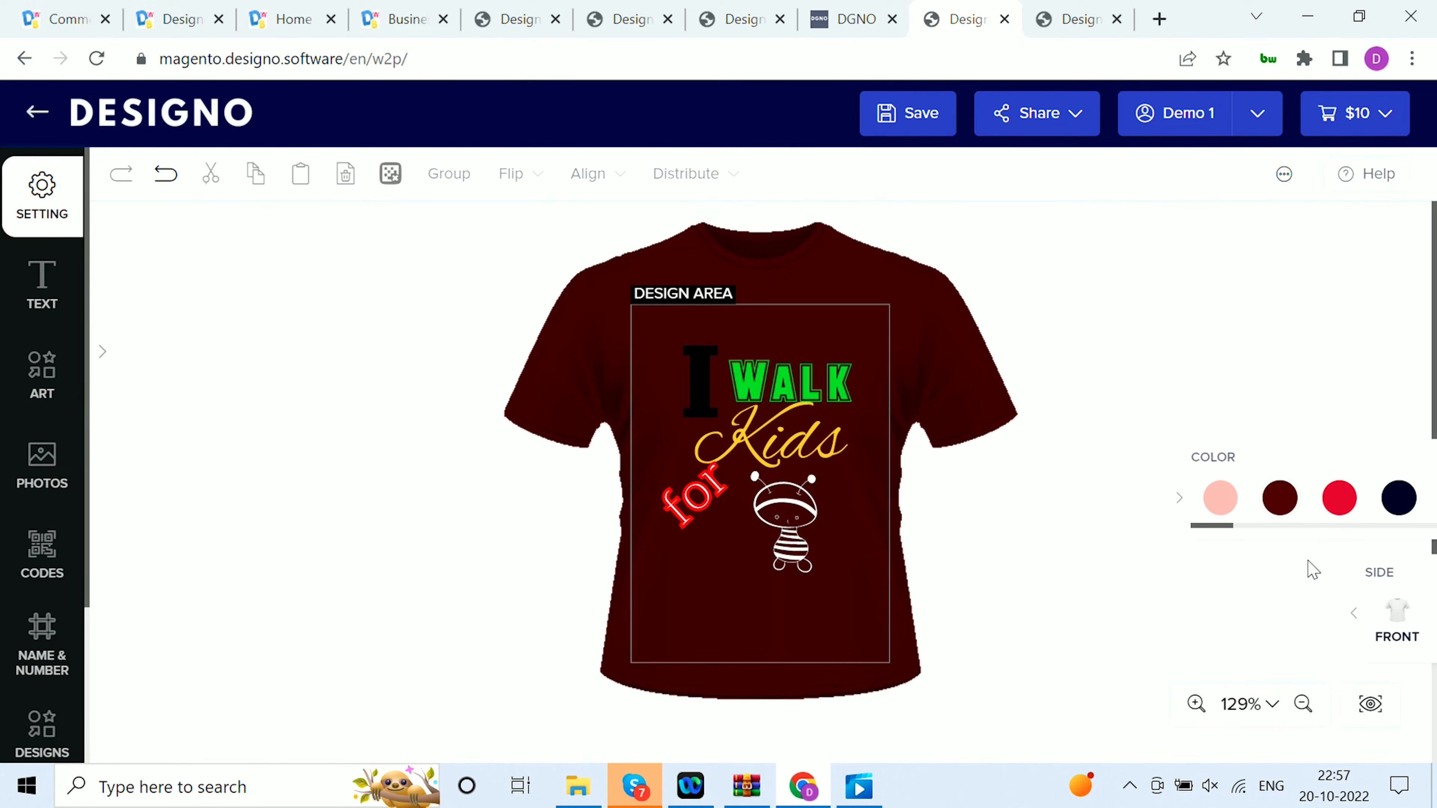
pyautogui.click(1054, 17)
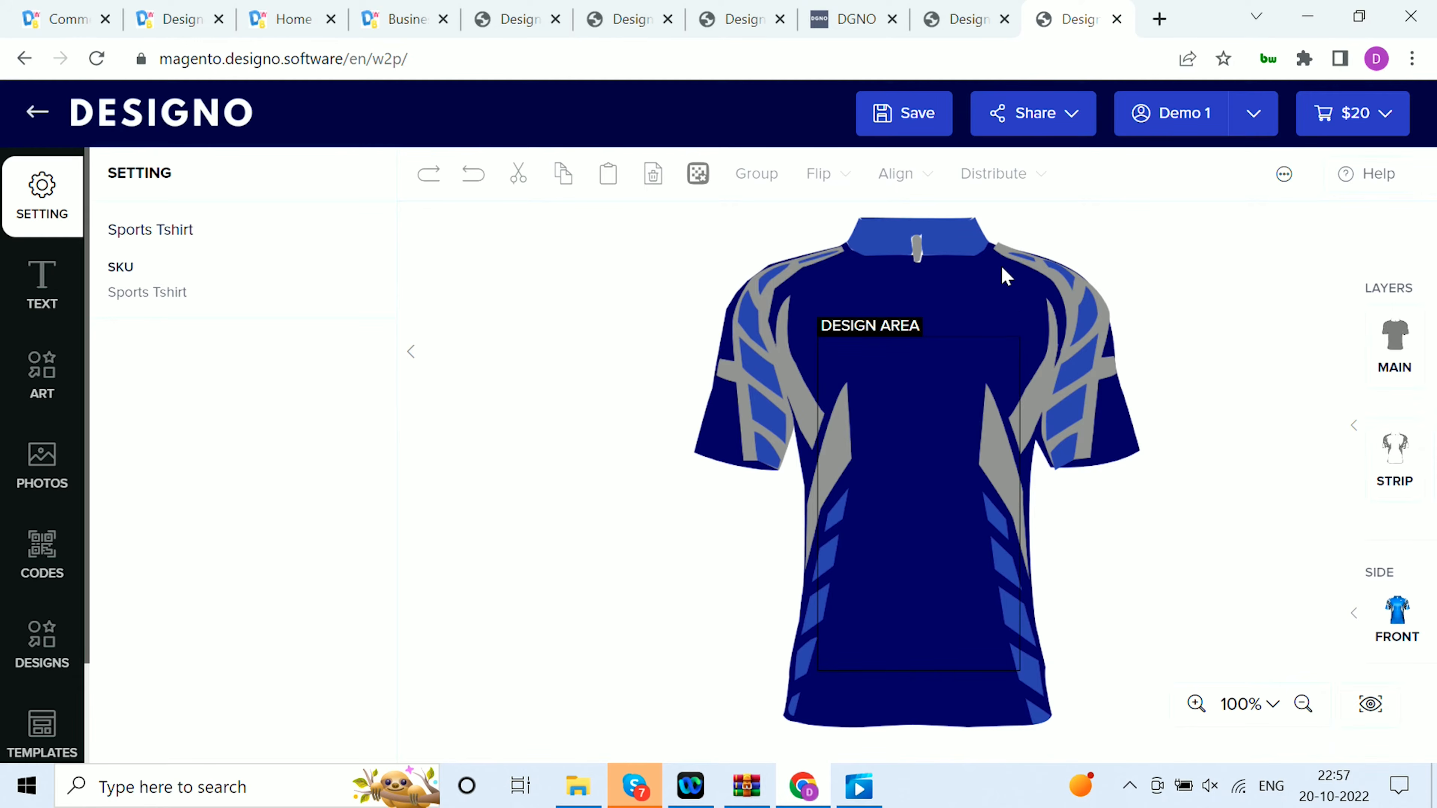
pyautogui.click(968, 18)
pyautogui.click(741, 19)
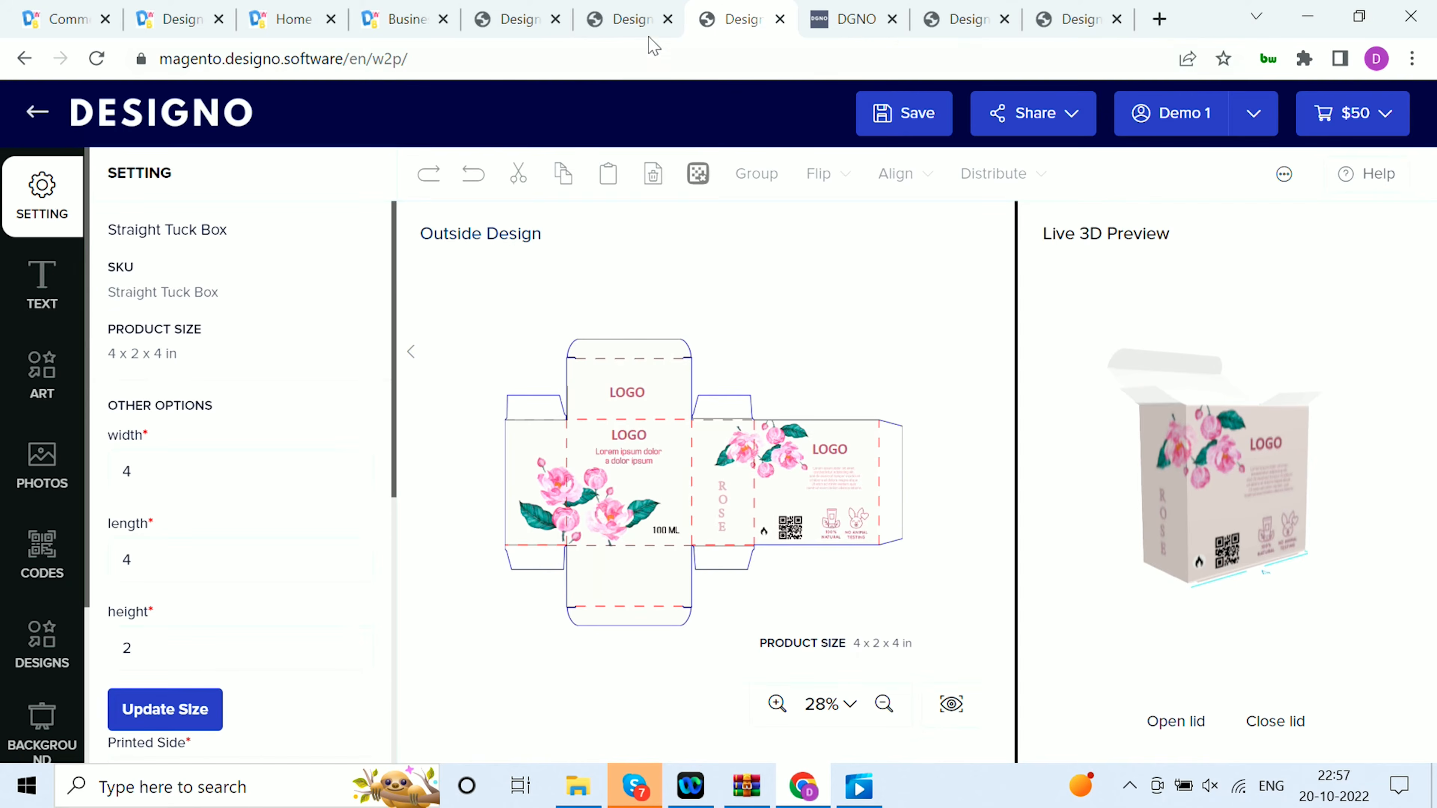
# Return to the photo book and browse its inside spreads and back cover, ending on the page 4 and 5 spread
pyautogui.click(650, 31)
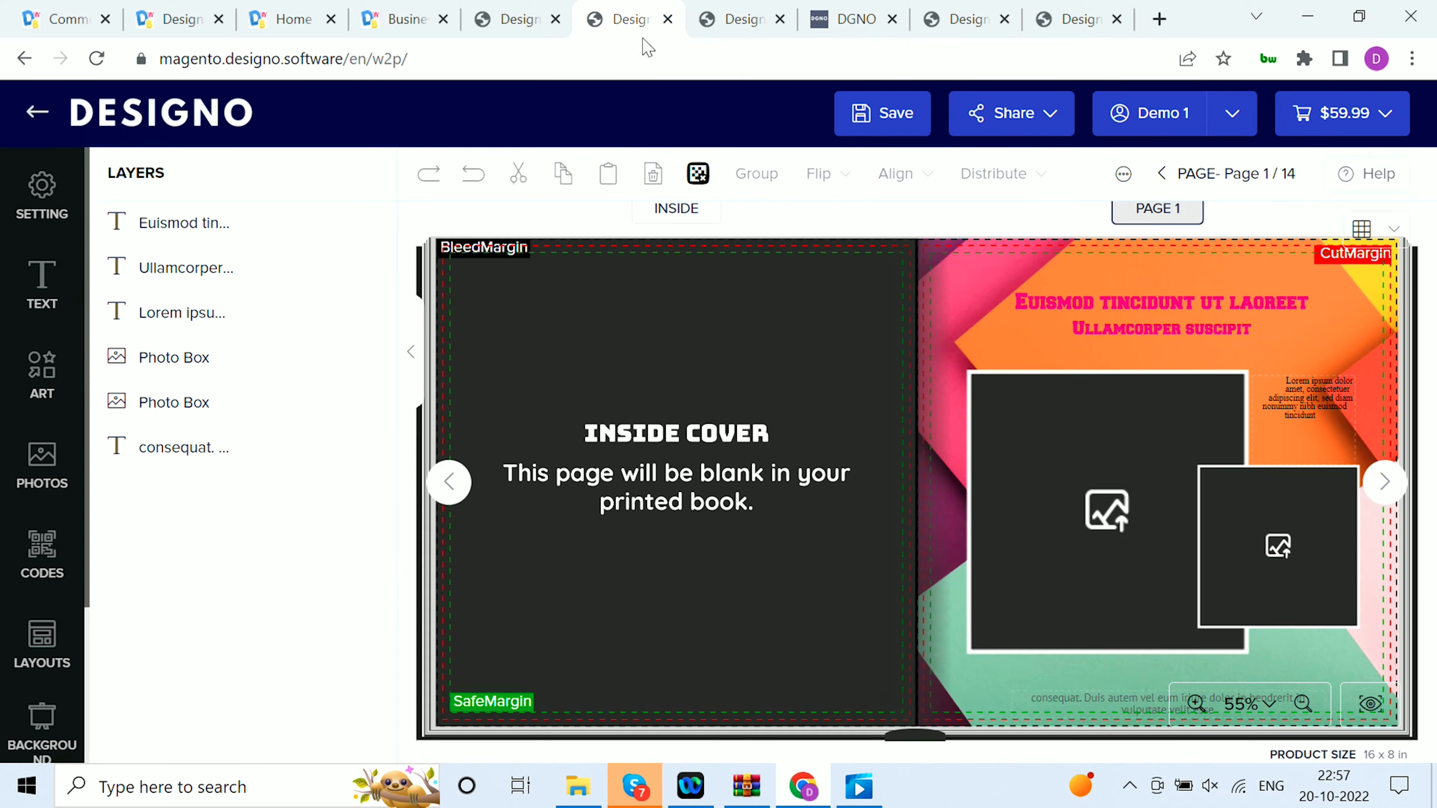
pyautogui.click(1385, 483)
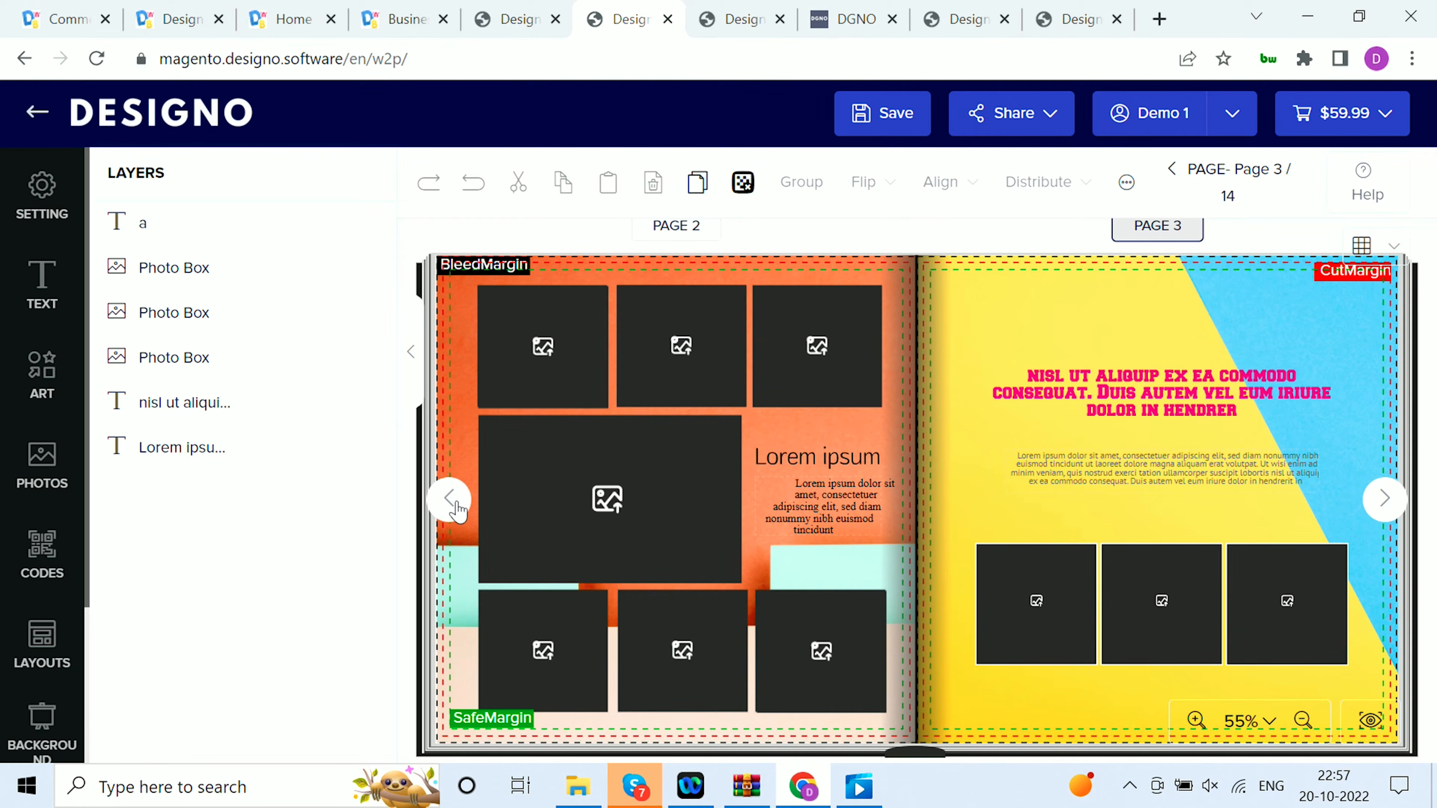
pyautogui.click(449, 498)
pyautogui.click(412, 355)
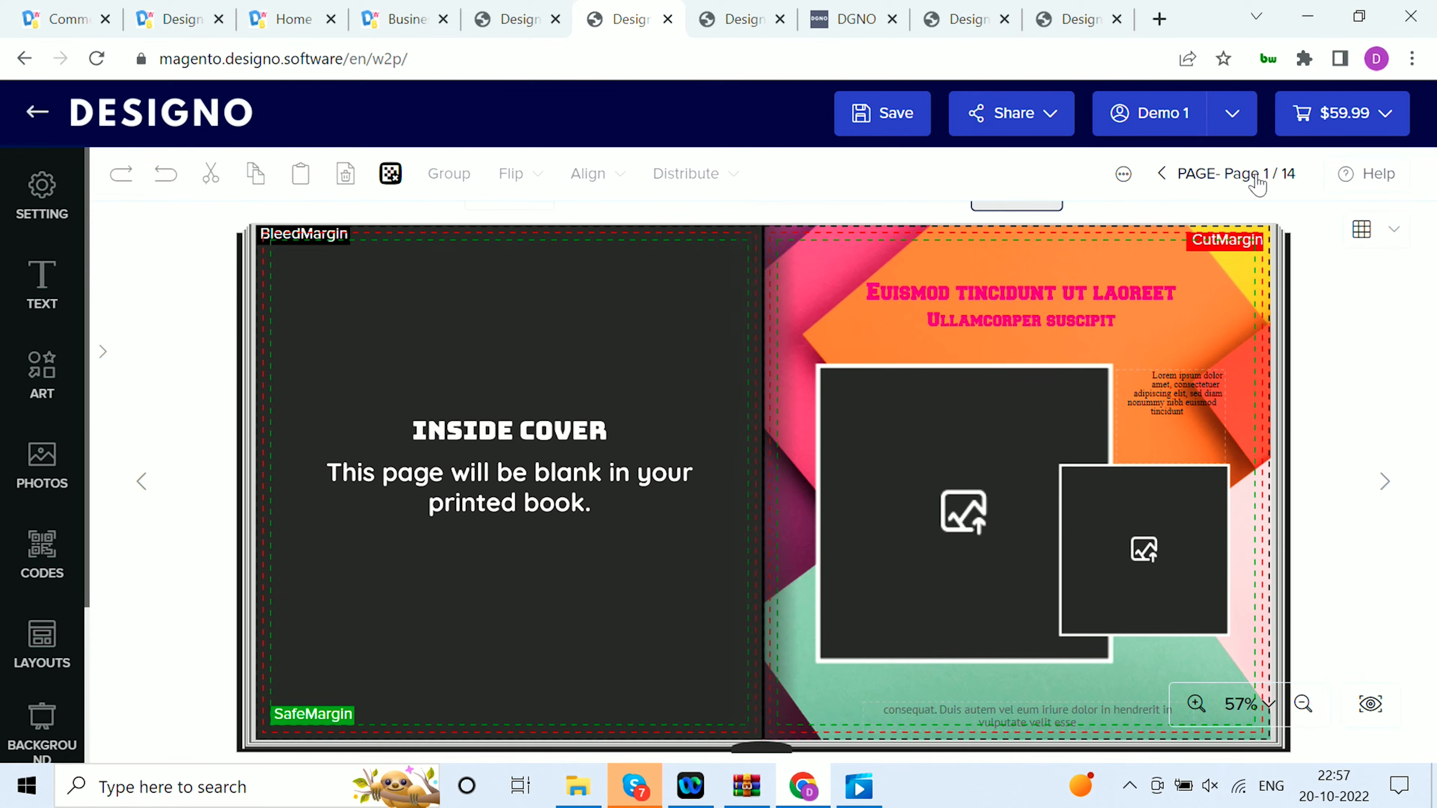
pyautogui.scroll(-10, 1244, 351)
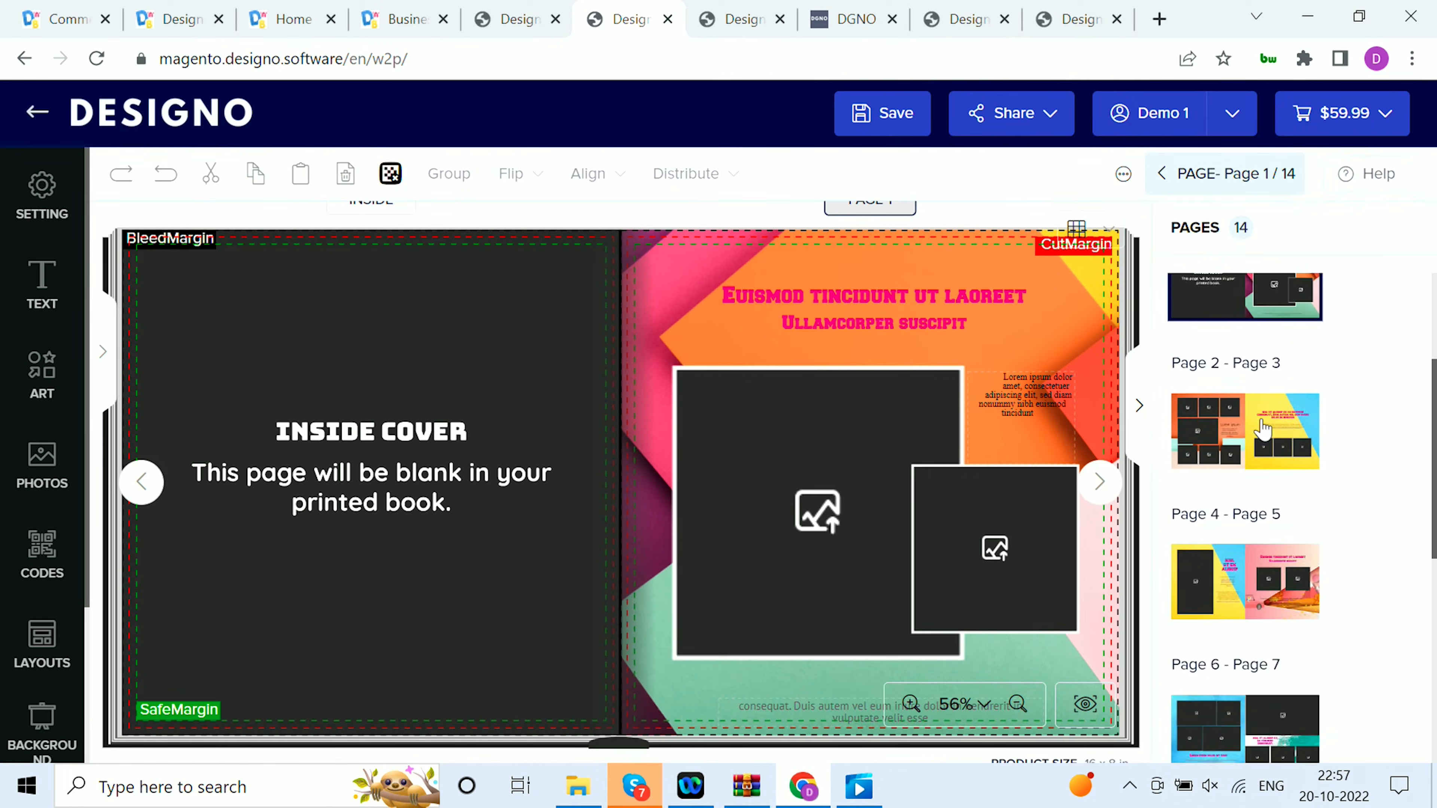
pyautogui.click(1251, 695)
pyautogui.scroll(10, 1256, 566)
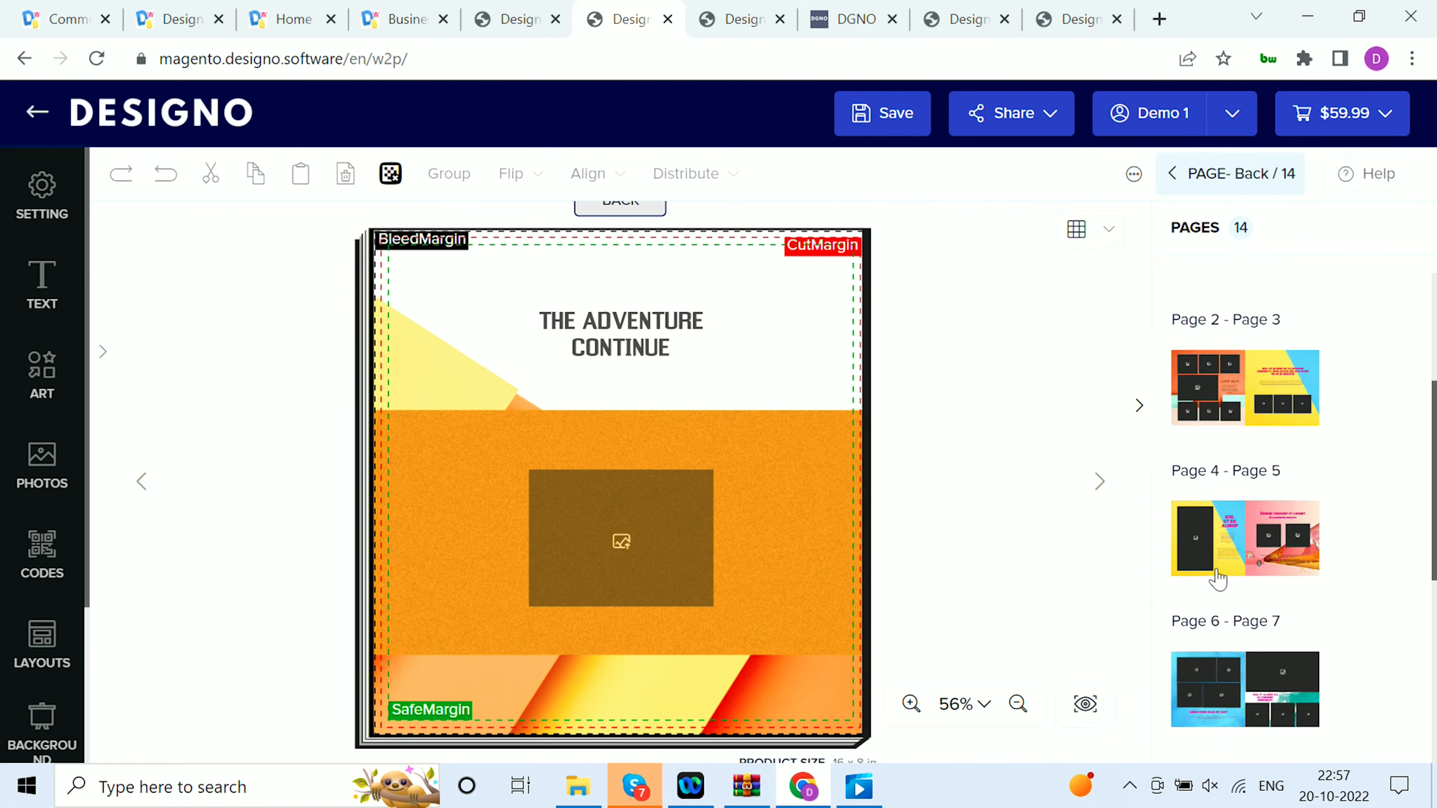
pyautogui.click(1285, 538)
pyautogui.click(1261, 656)
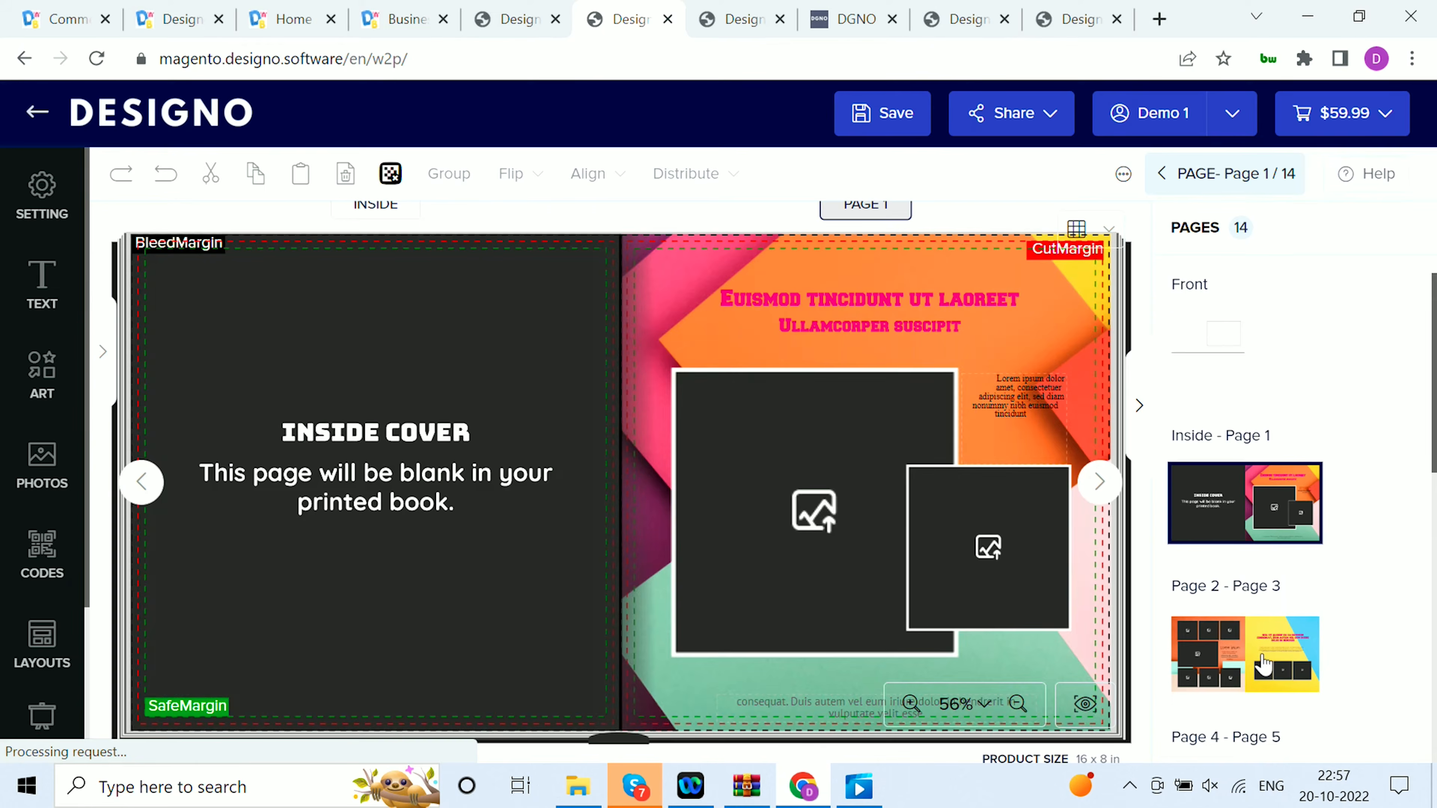
pyautogui.scroll(-1, 1261, 662)
pyautogui.click(1265, 690)
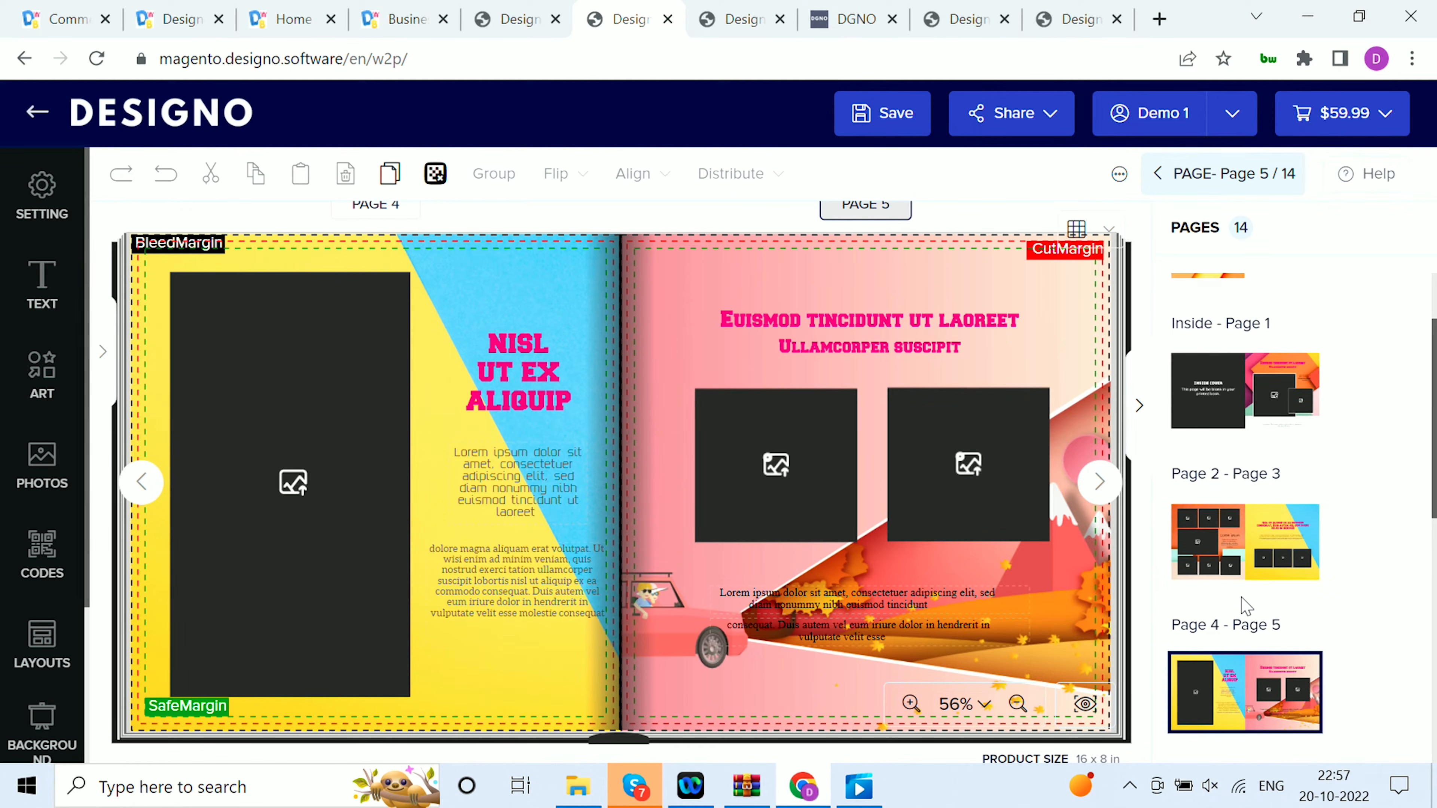
pyautogui.scroll(2, 1244, 594)
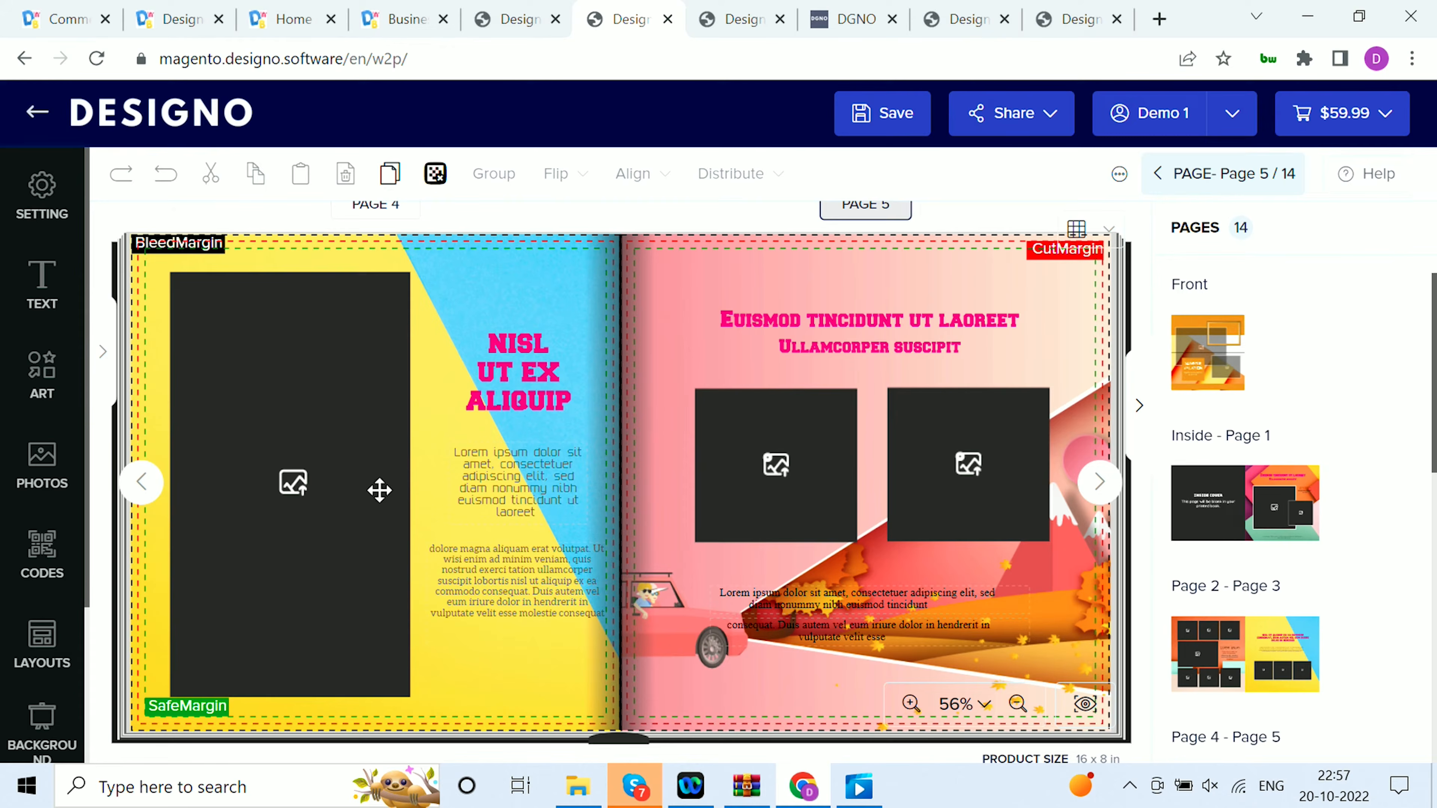
# Try a paragraph heading and body text block on page 5, view its text editing options, and delete the block
pyautogui.click(45, 317)
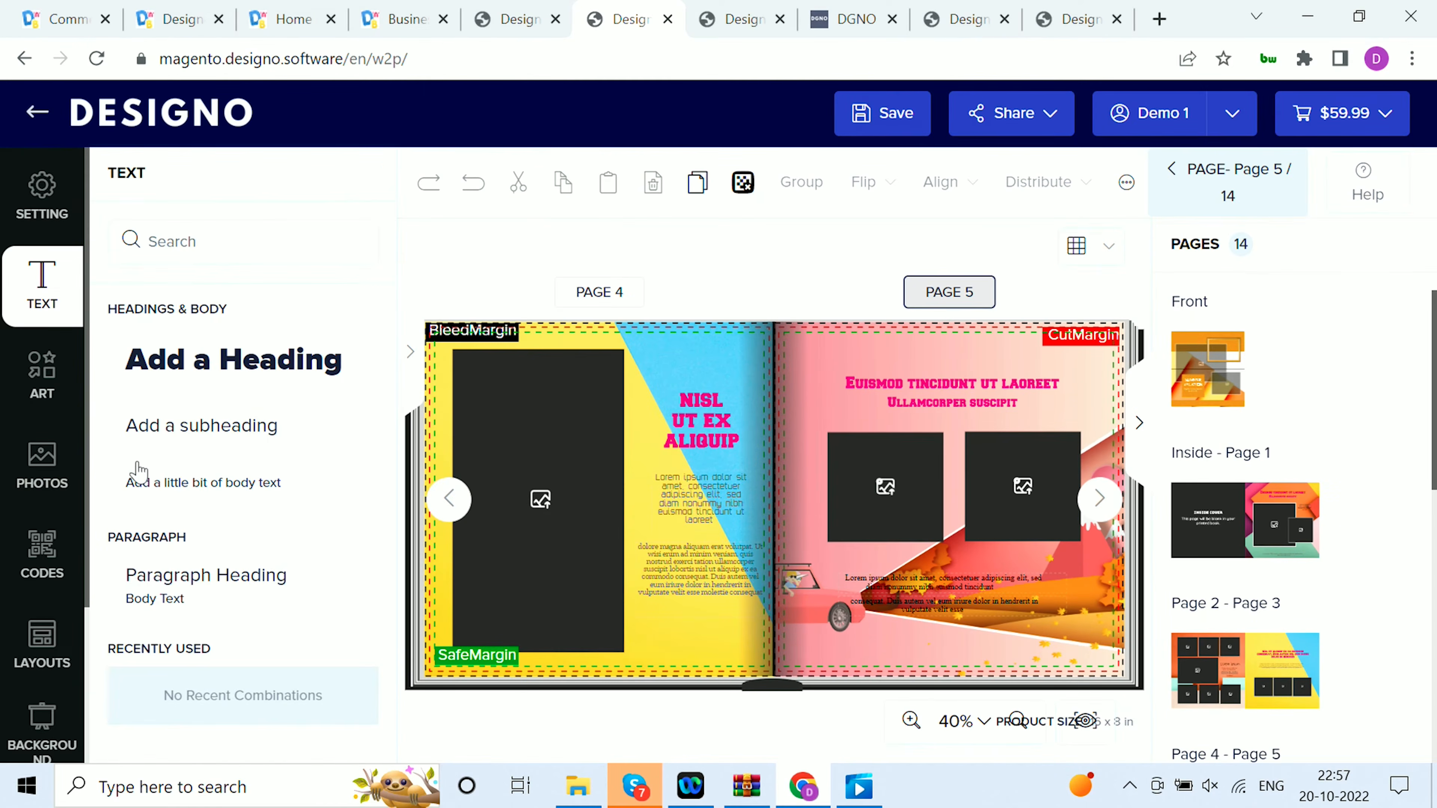
pyautogui.click(225, 601)
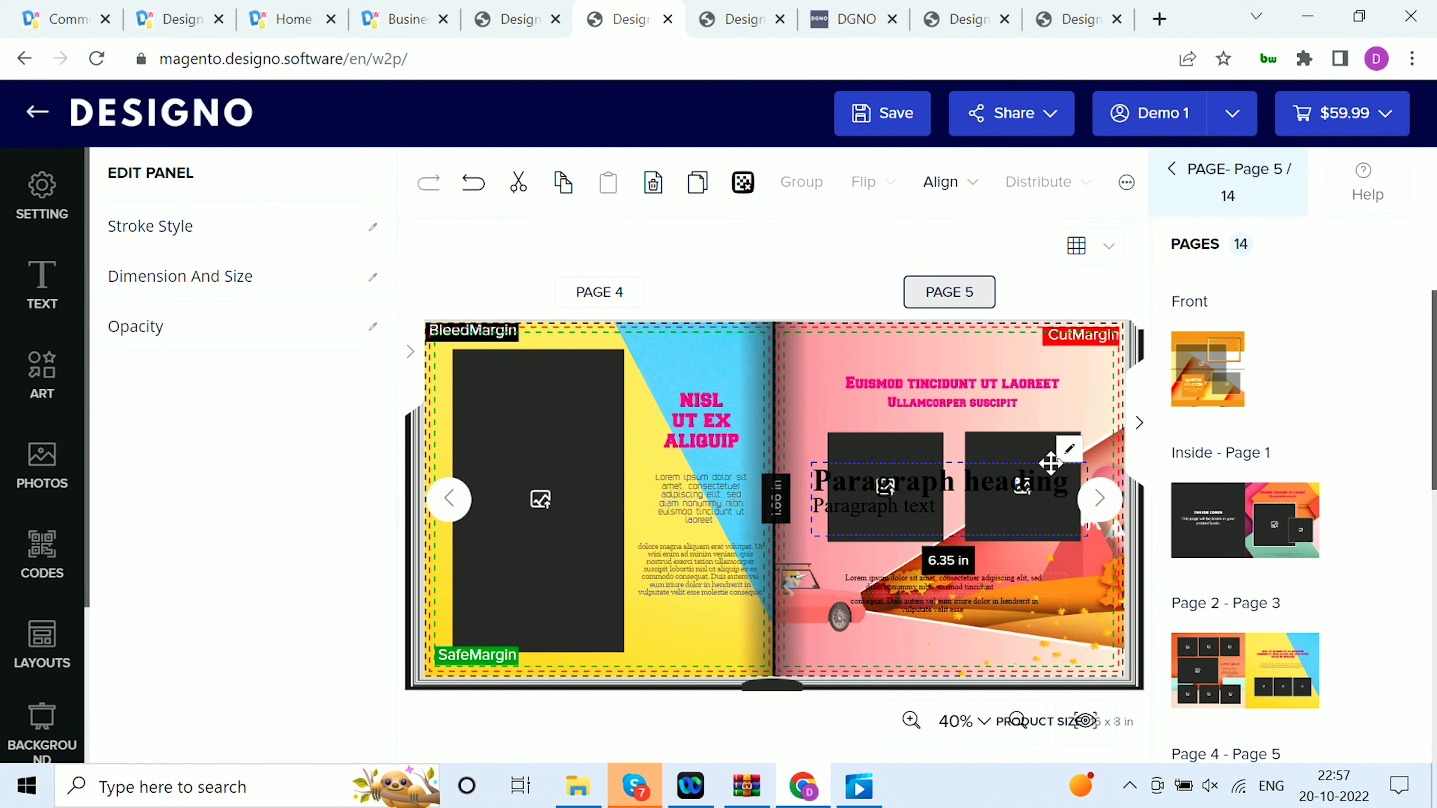
pyautogui.click(1067, 466)
pyautogui.hotkey('ctrl', 'a')
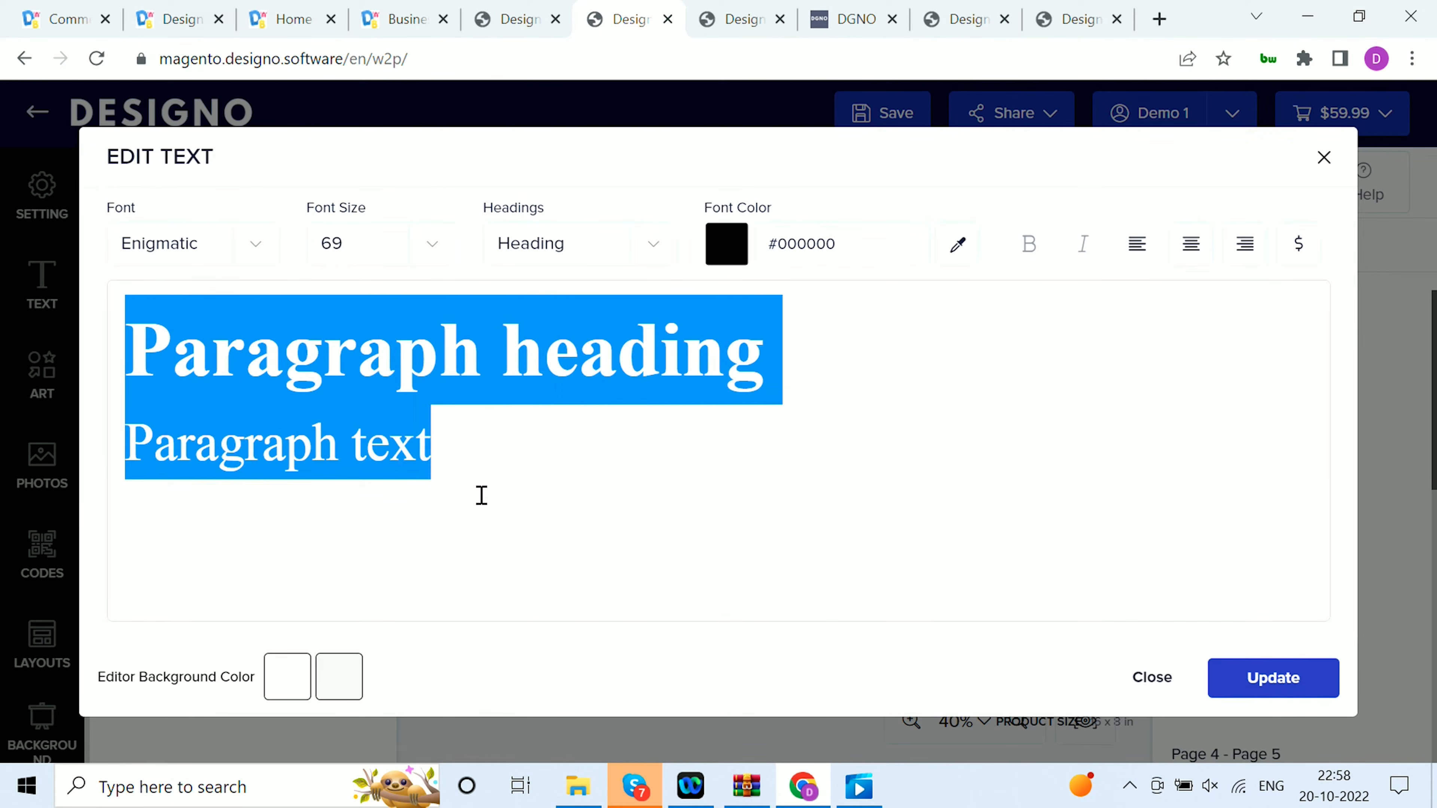
pyautogui.click(1324, 158)
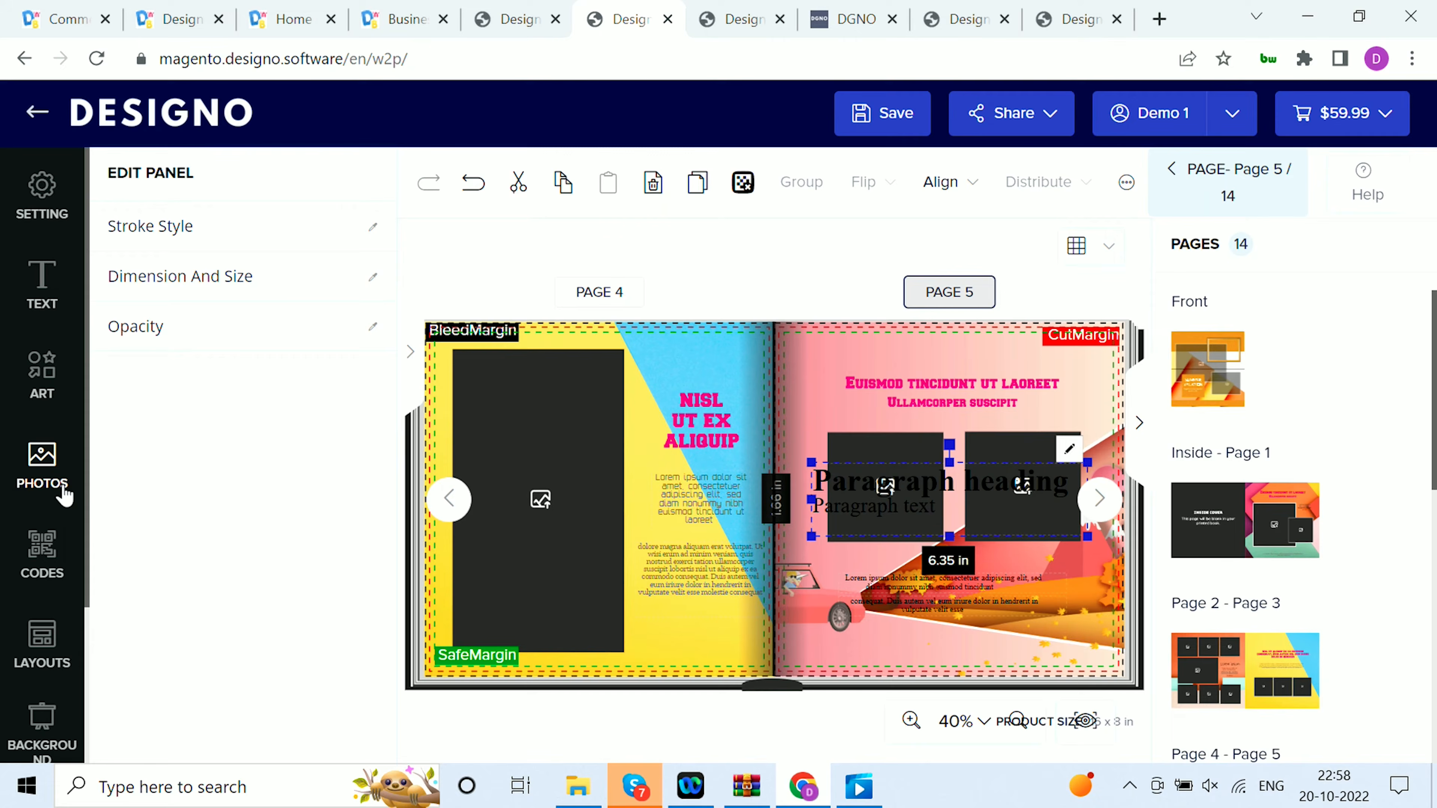
pyautogui.press('Delete')
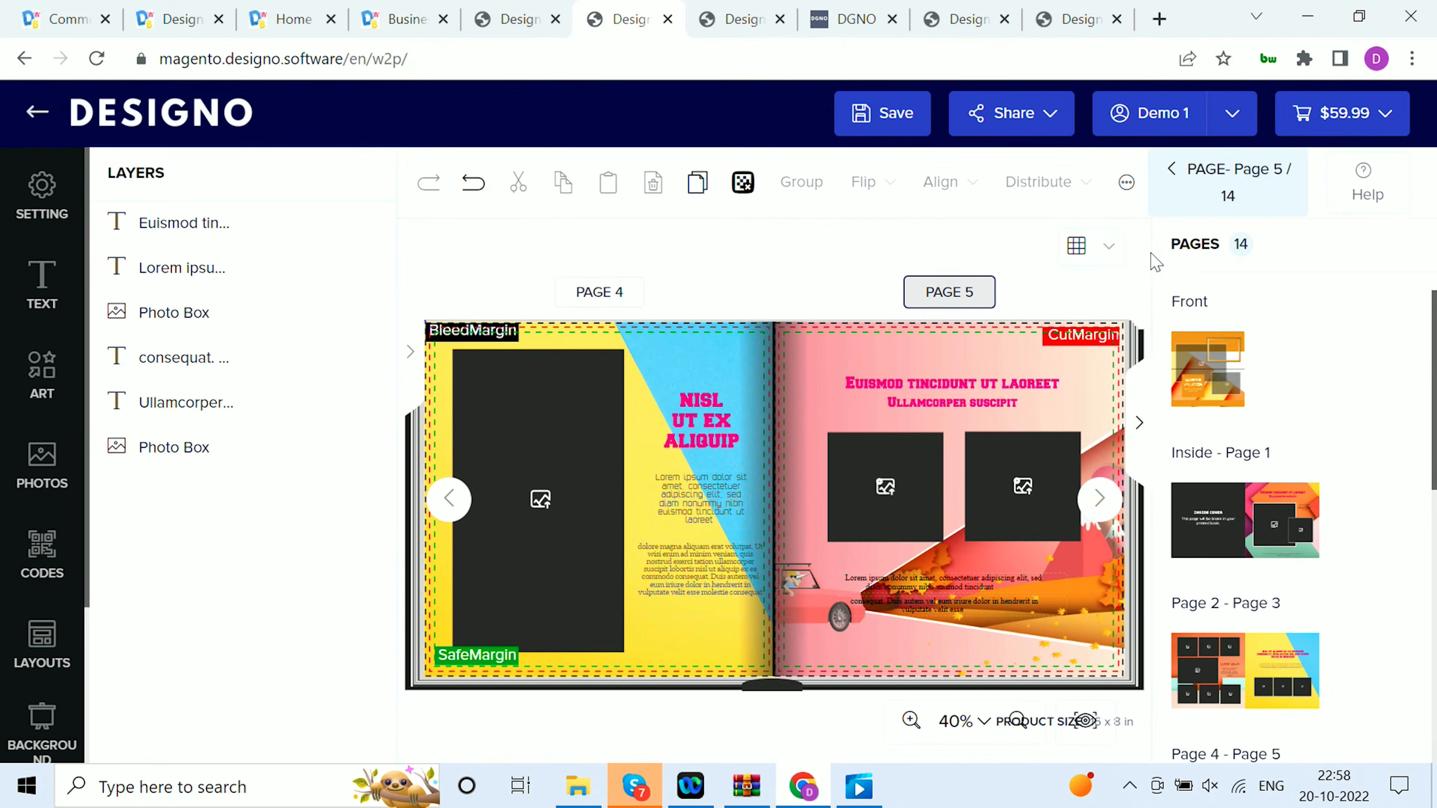
# Collapse the page list and look through the art, photo and background options for the photo book
pyautogui.click(1140, 429)
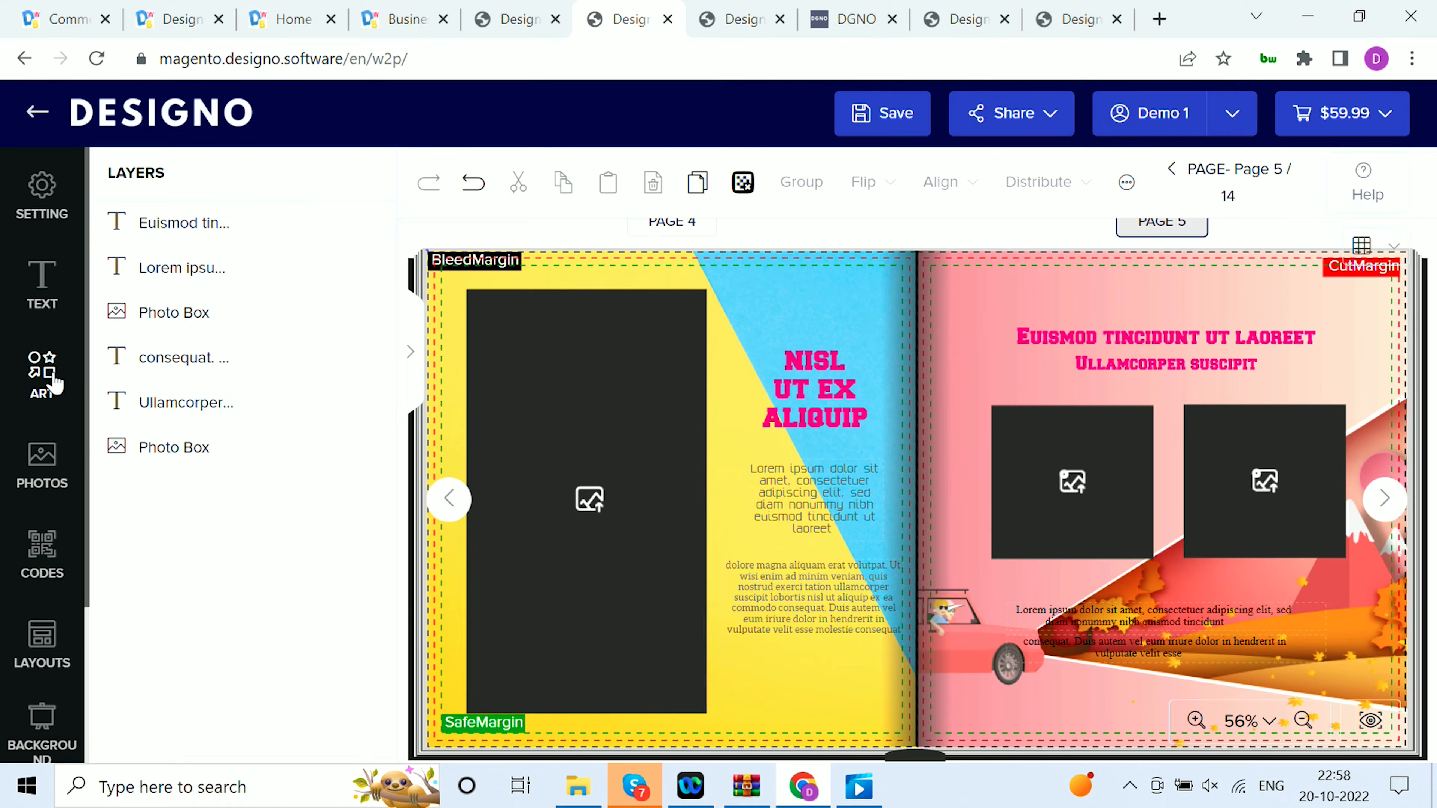
pyautogui.click(52, 399)
pyautogui.click(56, 487)
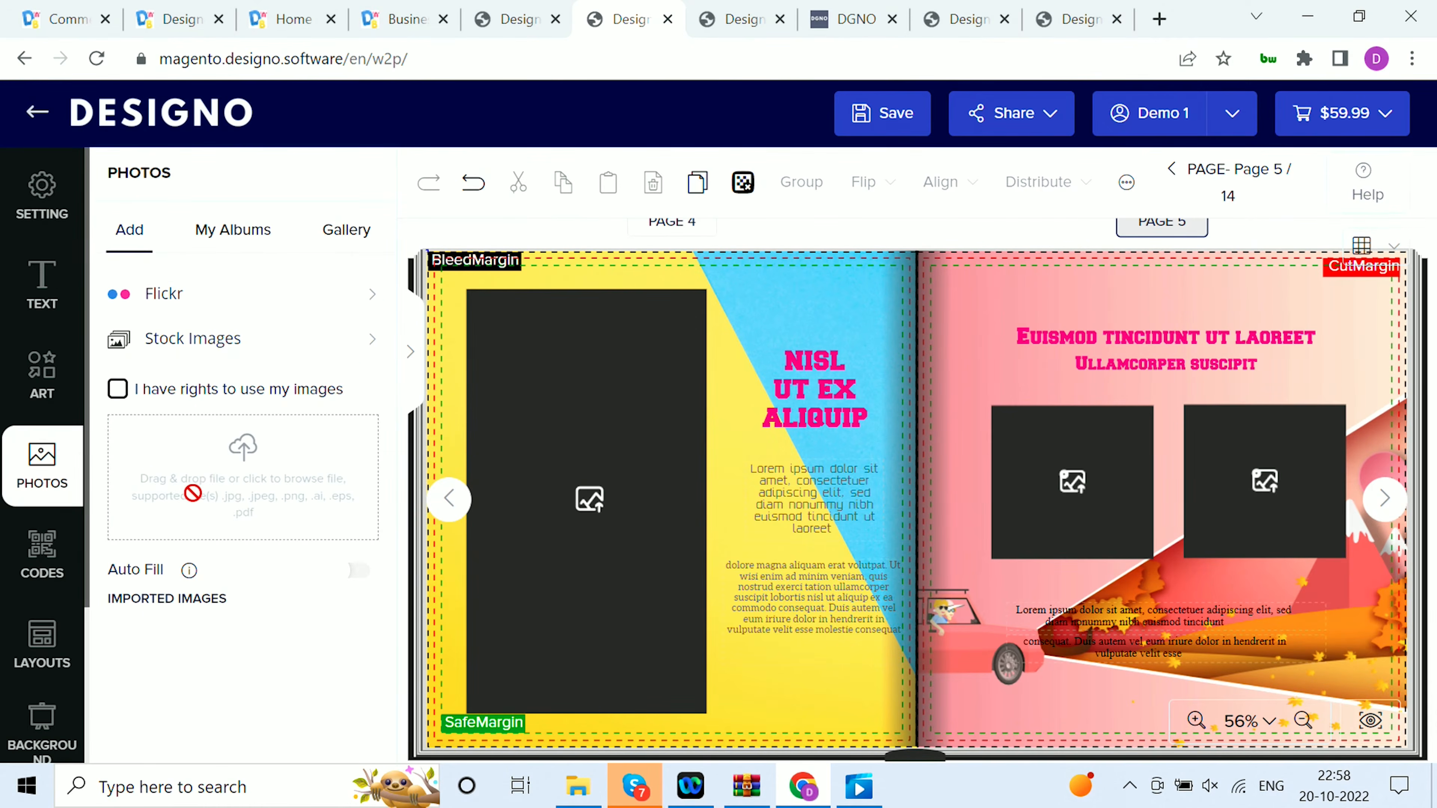
pyautogui.click(43, 730)
pyautogui.scroll(-3, 56, 637)
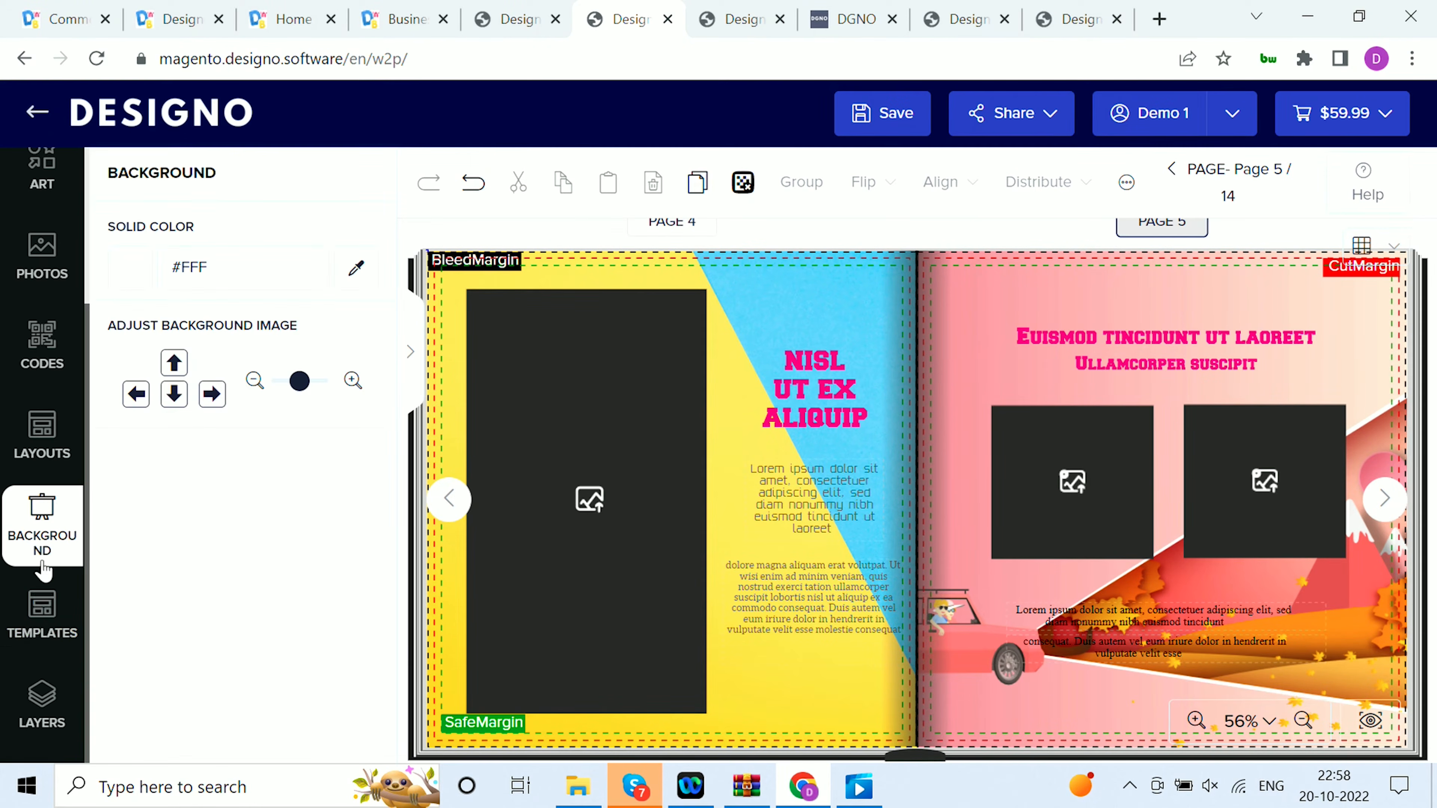
# Replace the existing photo book design with the anniversary photo book album template from the Photo Products category
pyautogui.click(56, 637)
pyautogui.click(199, 463)
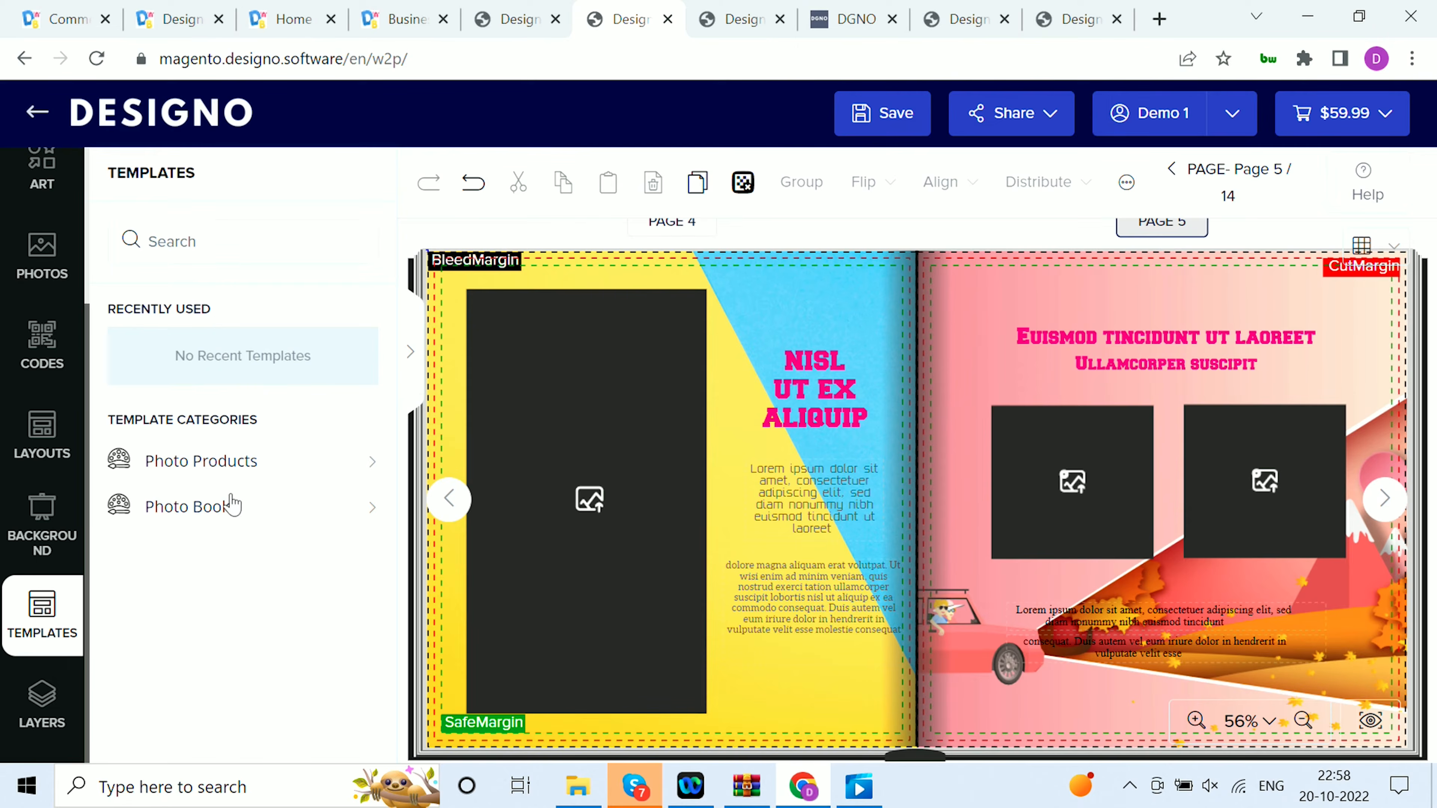
pyautogui.click(199, 552)
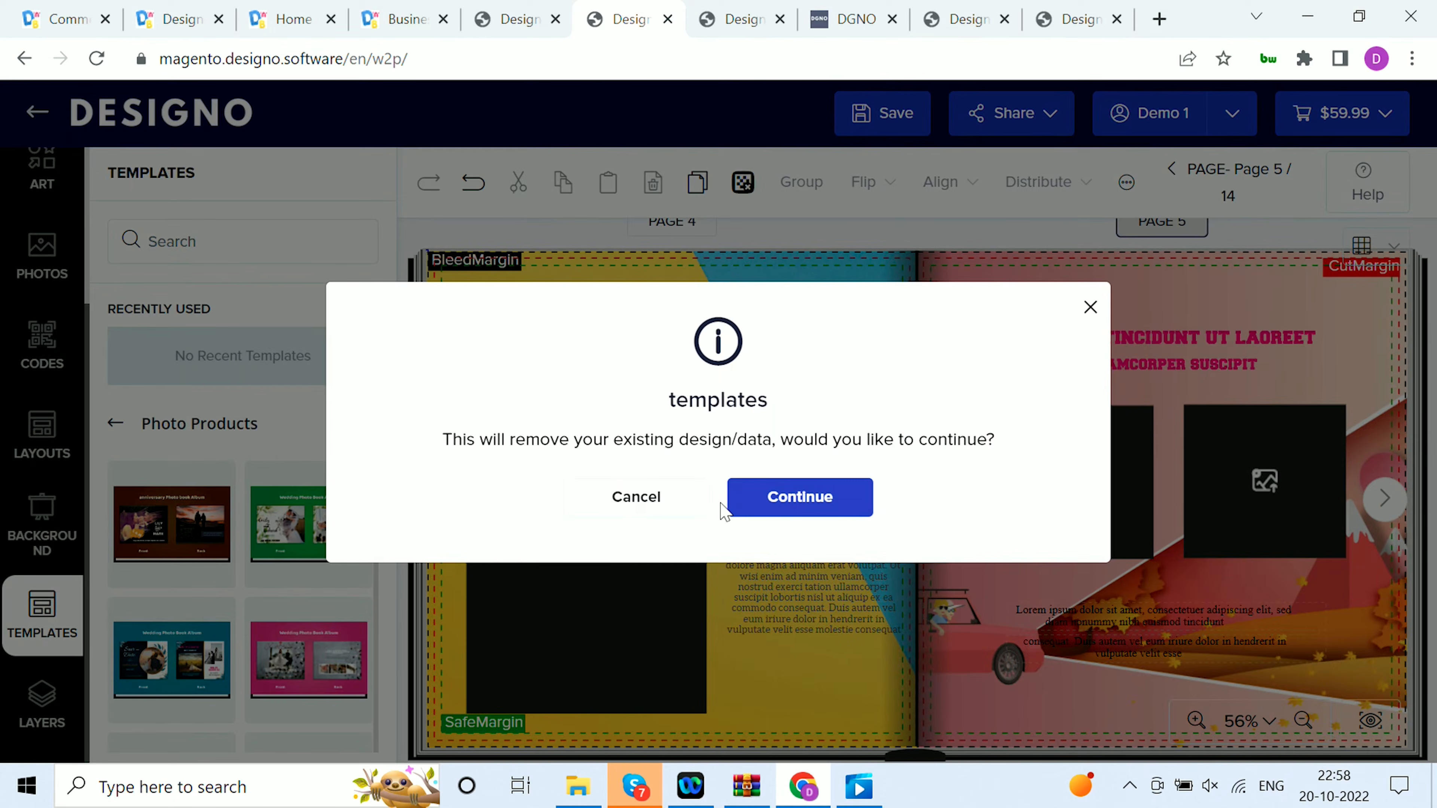
pyautogui.click(758, 490)
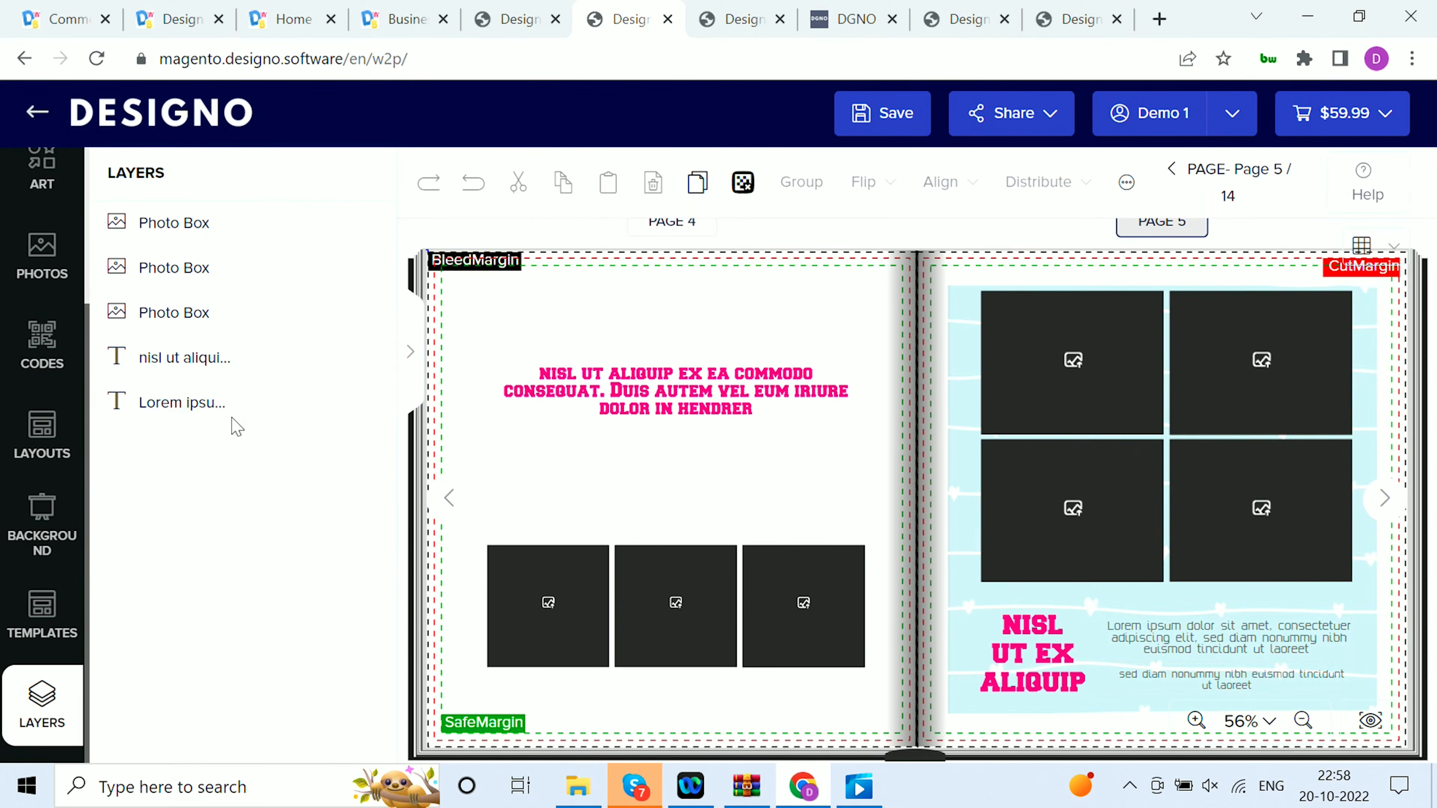
# Auto-fill the photo book's empty photo boxes from the Wedding album, repeating photos to fill the whole book
pyautogui.scroll(3, 46, 473)
pyautogui.click(44, 496)
pyautogui.click(235, 232)
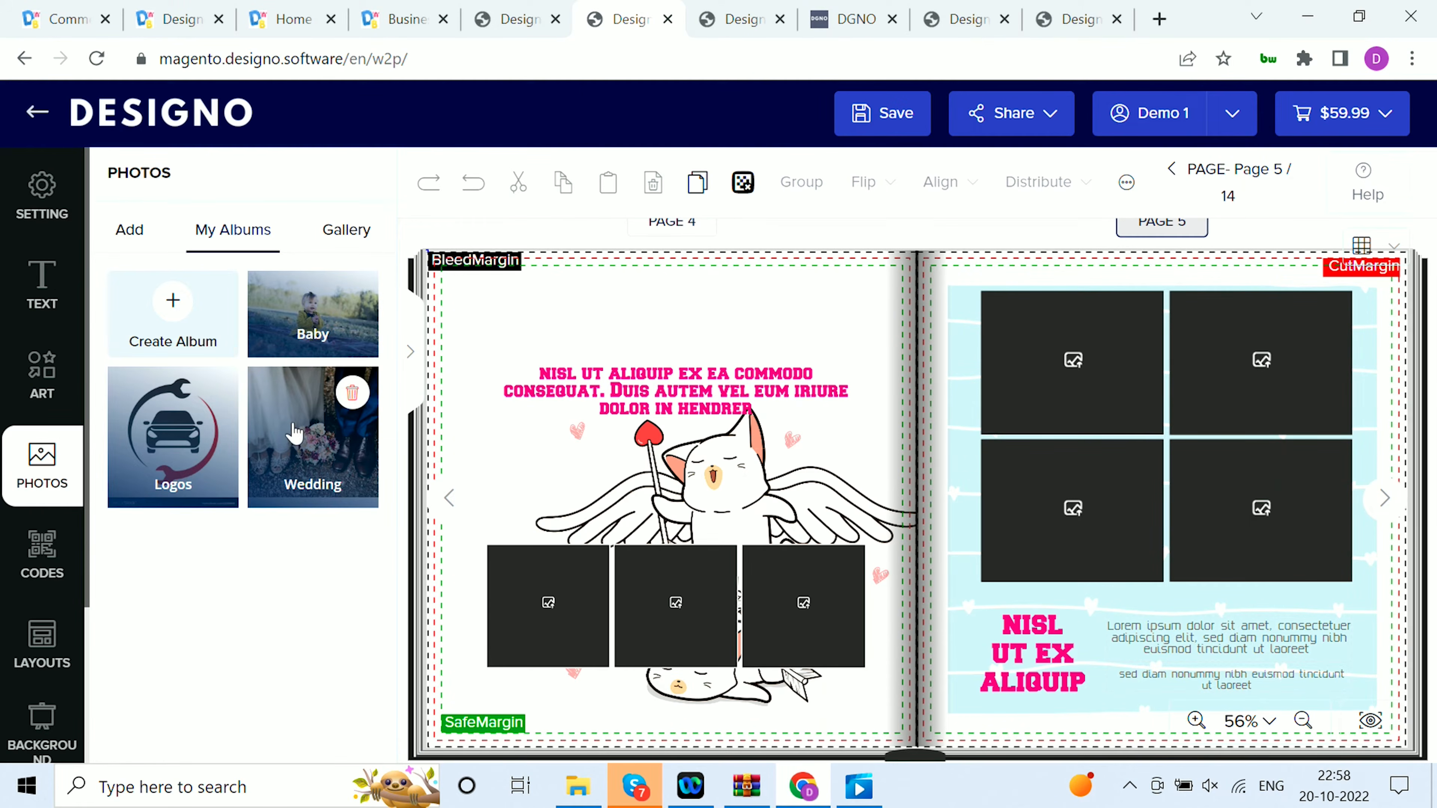
pyautogui.click(338, 430)
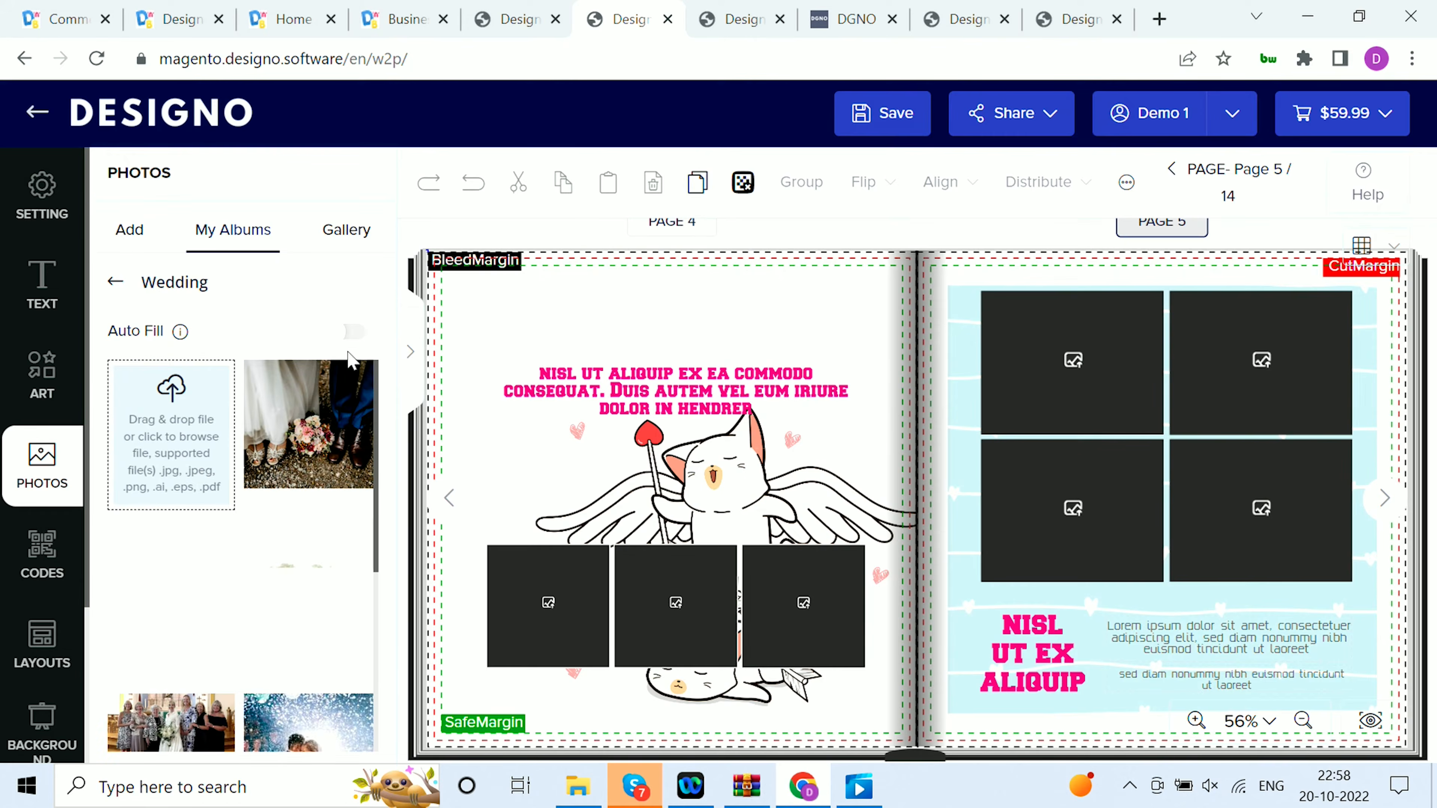
pyautogui.click(354, 331)
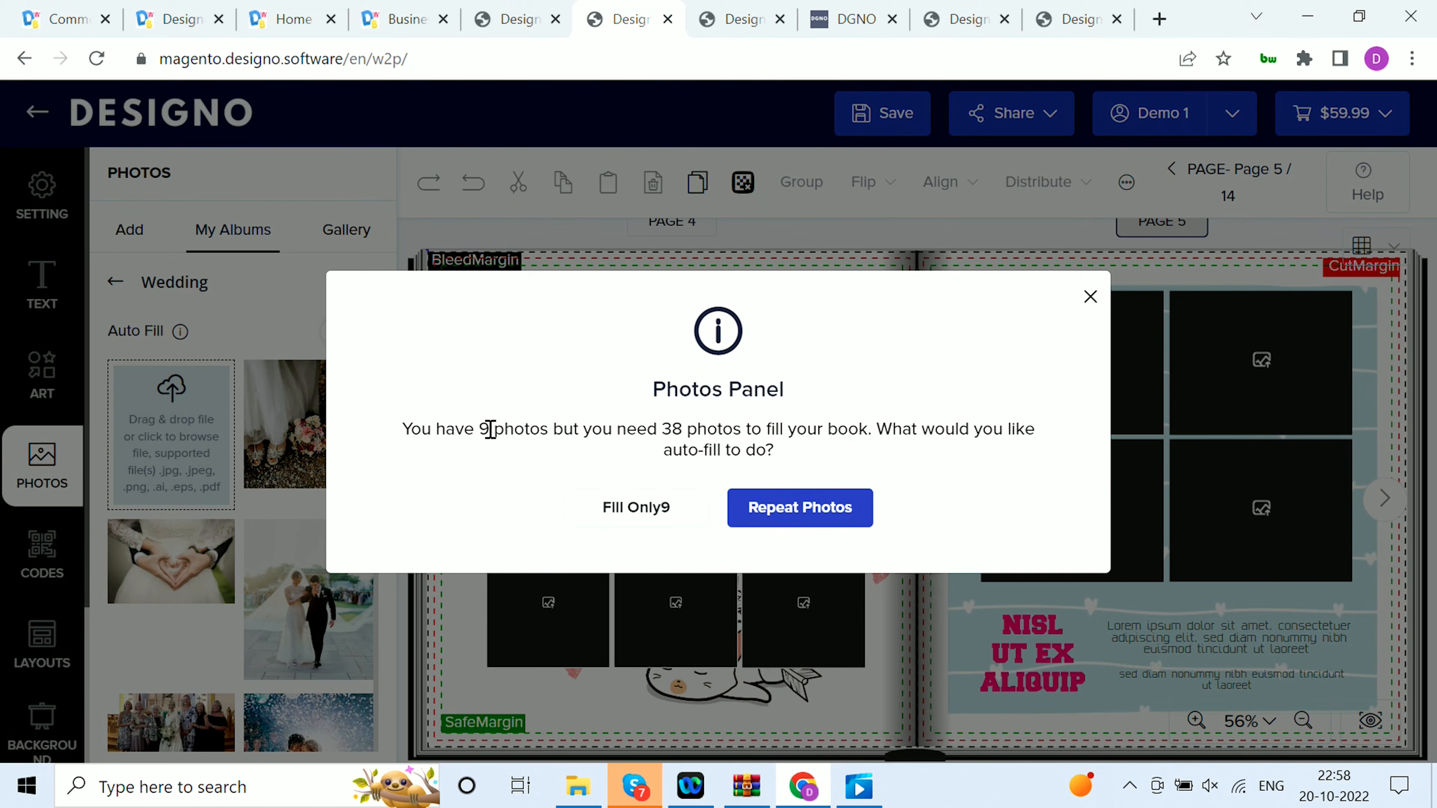
pyautogui.moveTo(490, 429); pyautogui.dragTo(636, 440)
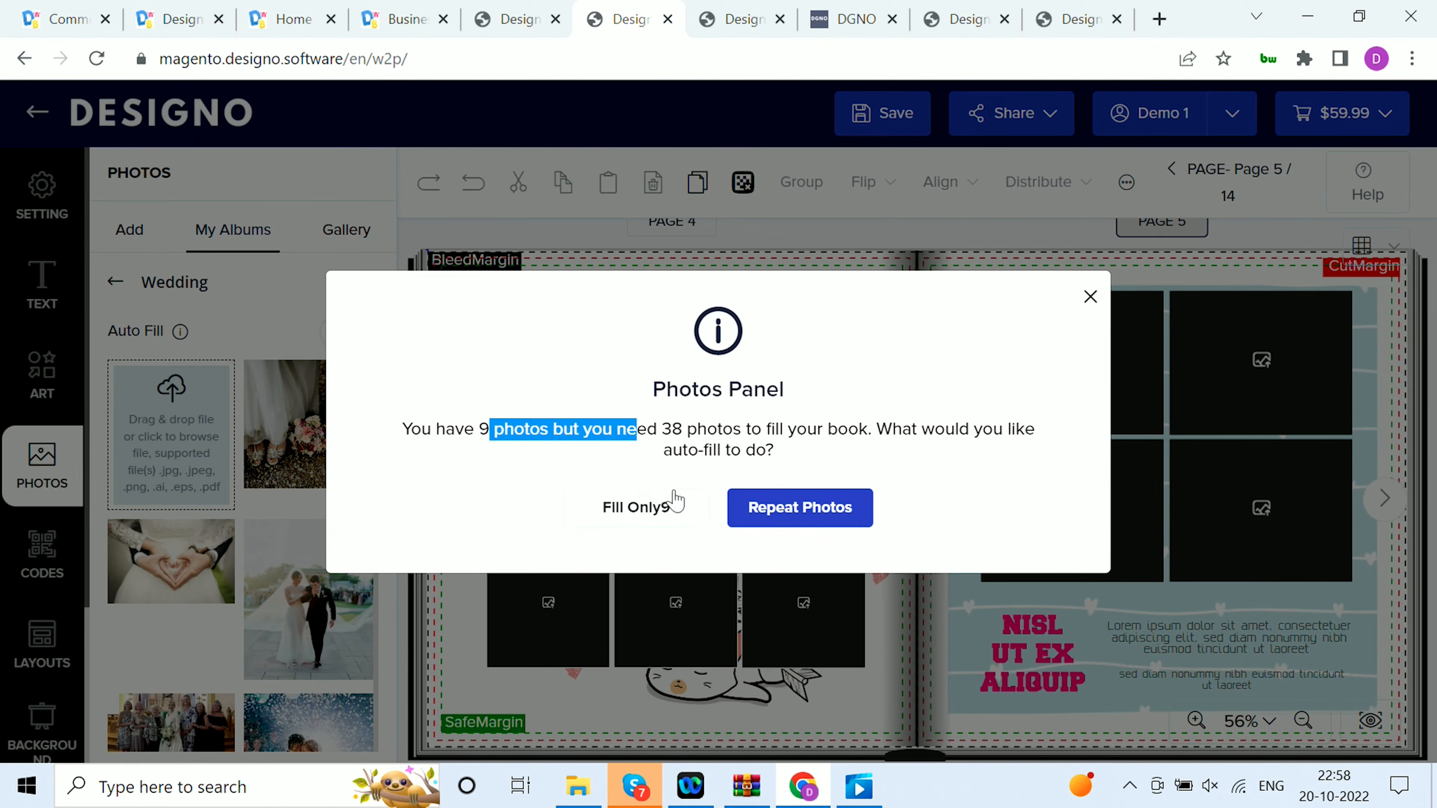
pyautogui.click(822, 512)
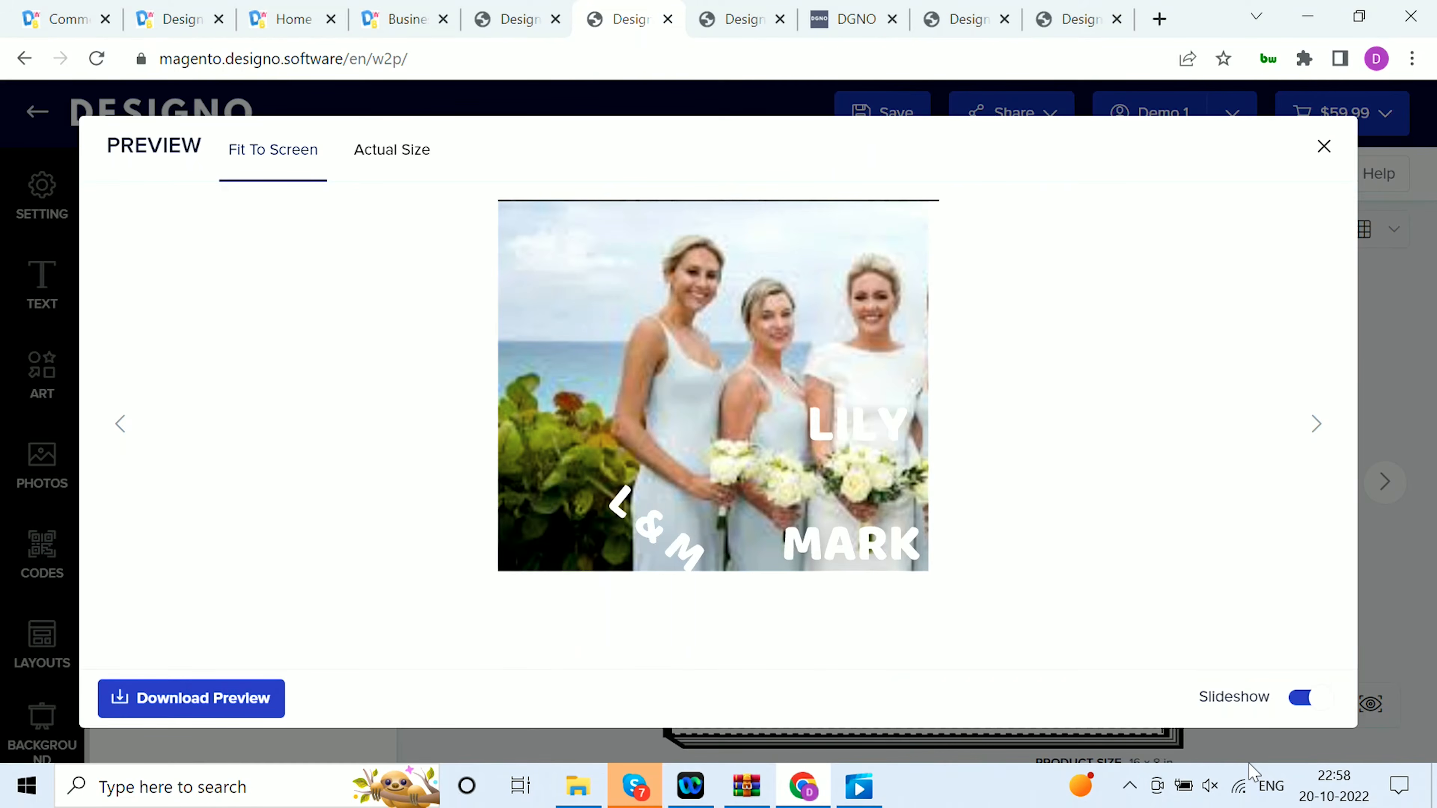
# Page through the preview of the filled photo book spreads and close it
pyautogui.click(1318, 426)
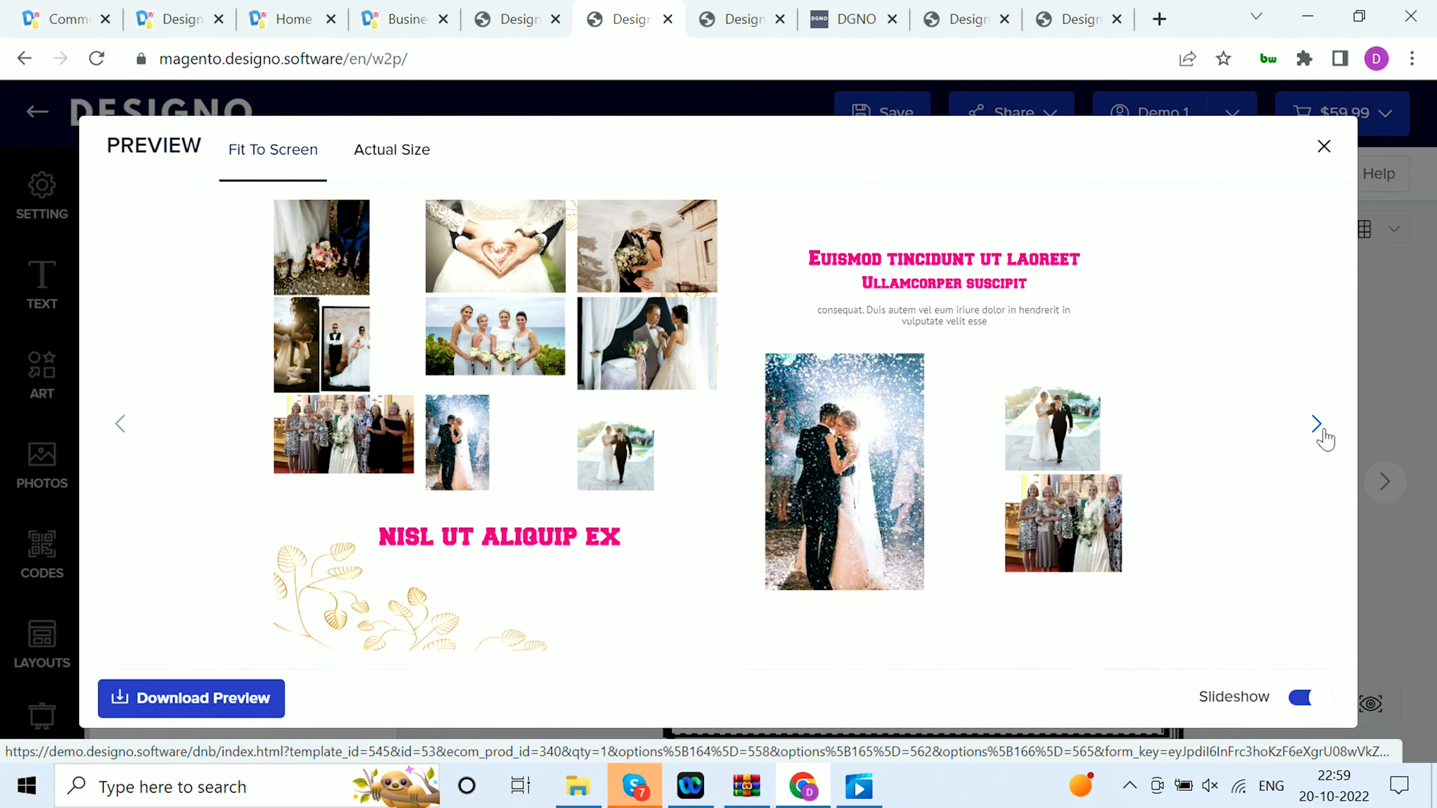
pyautogui.click(1320, 431)
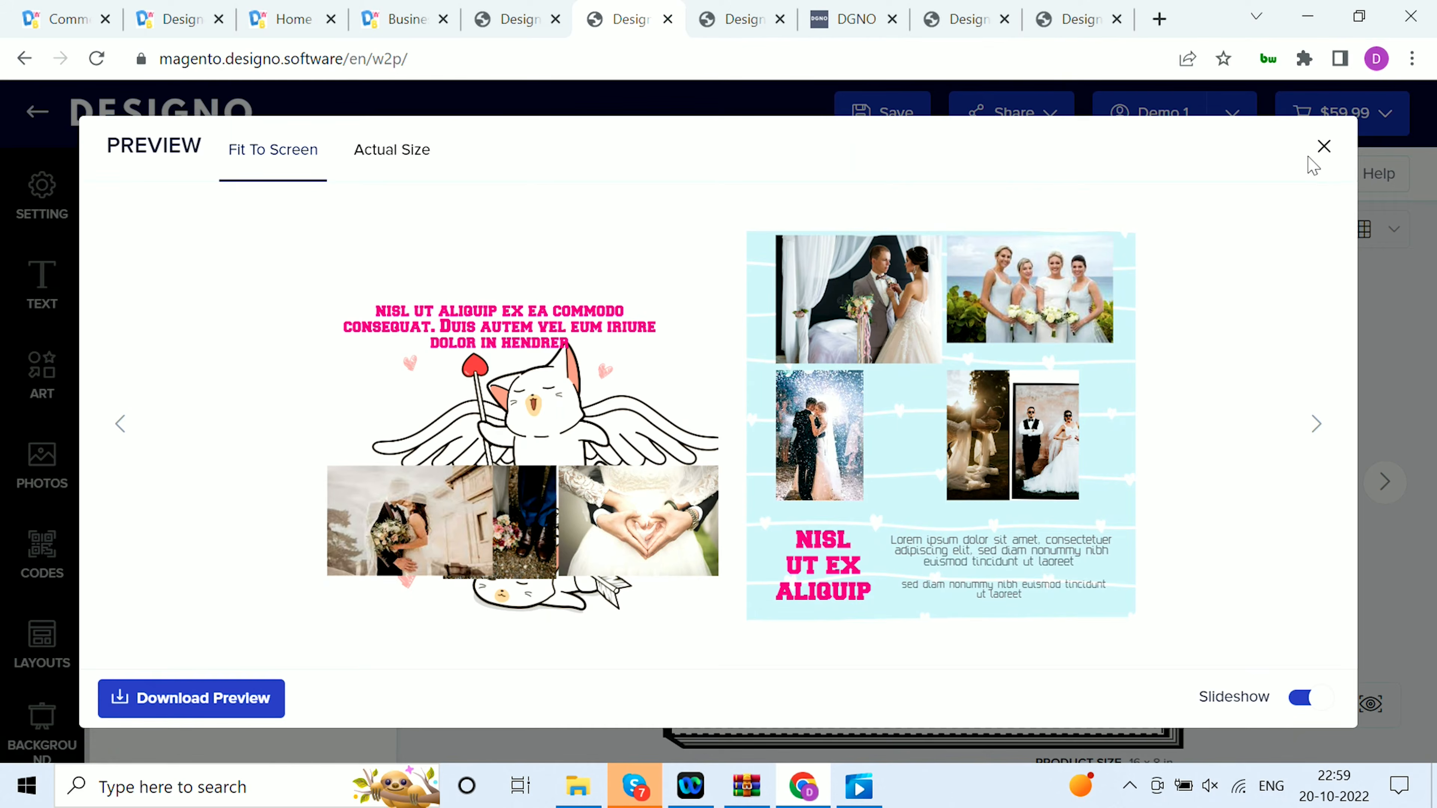
pyautogui.click(1324, 148)
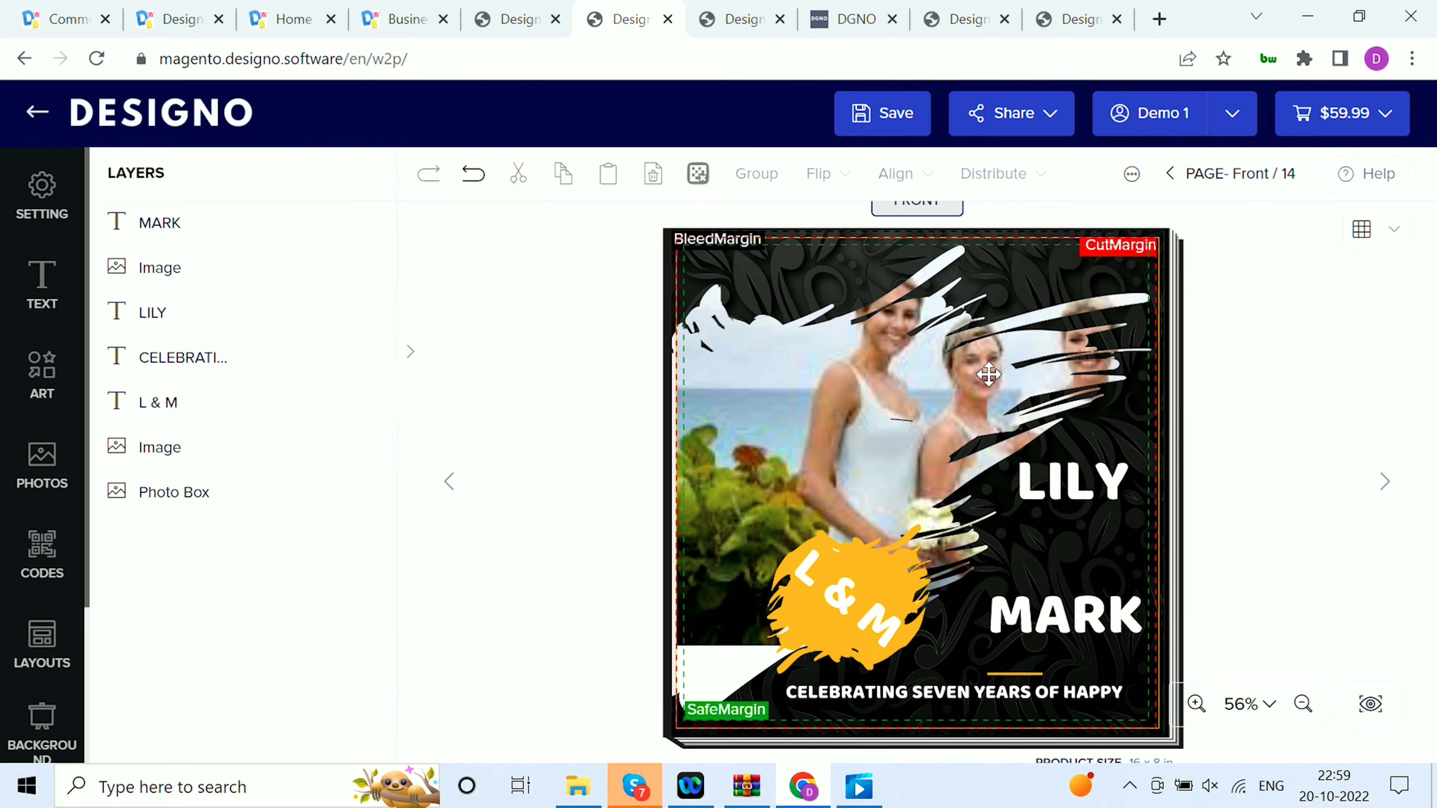
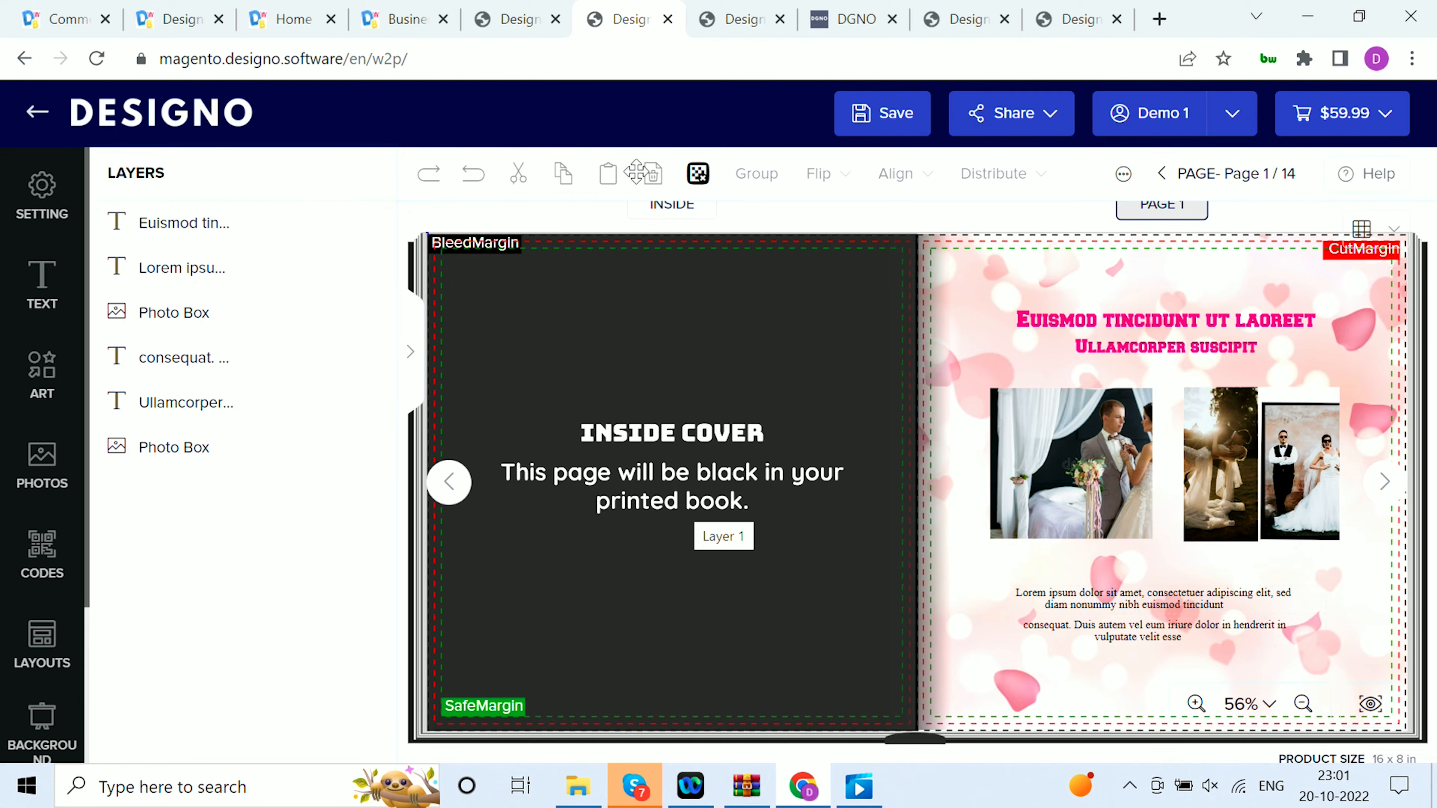
# Switch to the Straight Tuck Box packaging design and look through its size settings
pyautogui.click(737, 19)
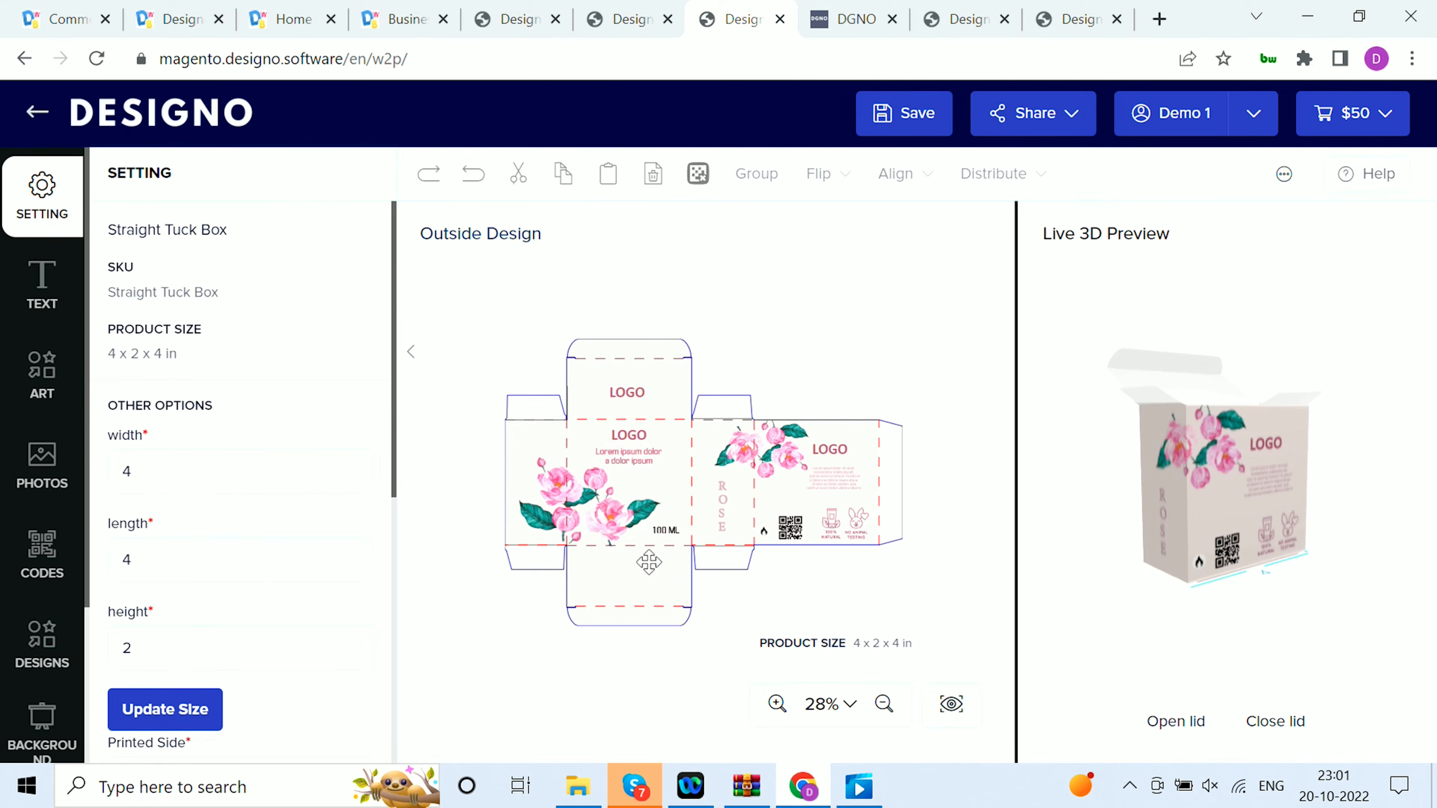
pyautogui.click(415, 351)
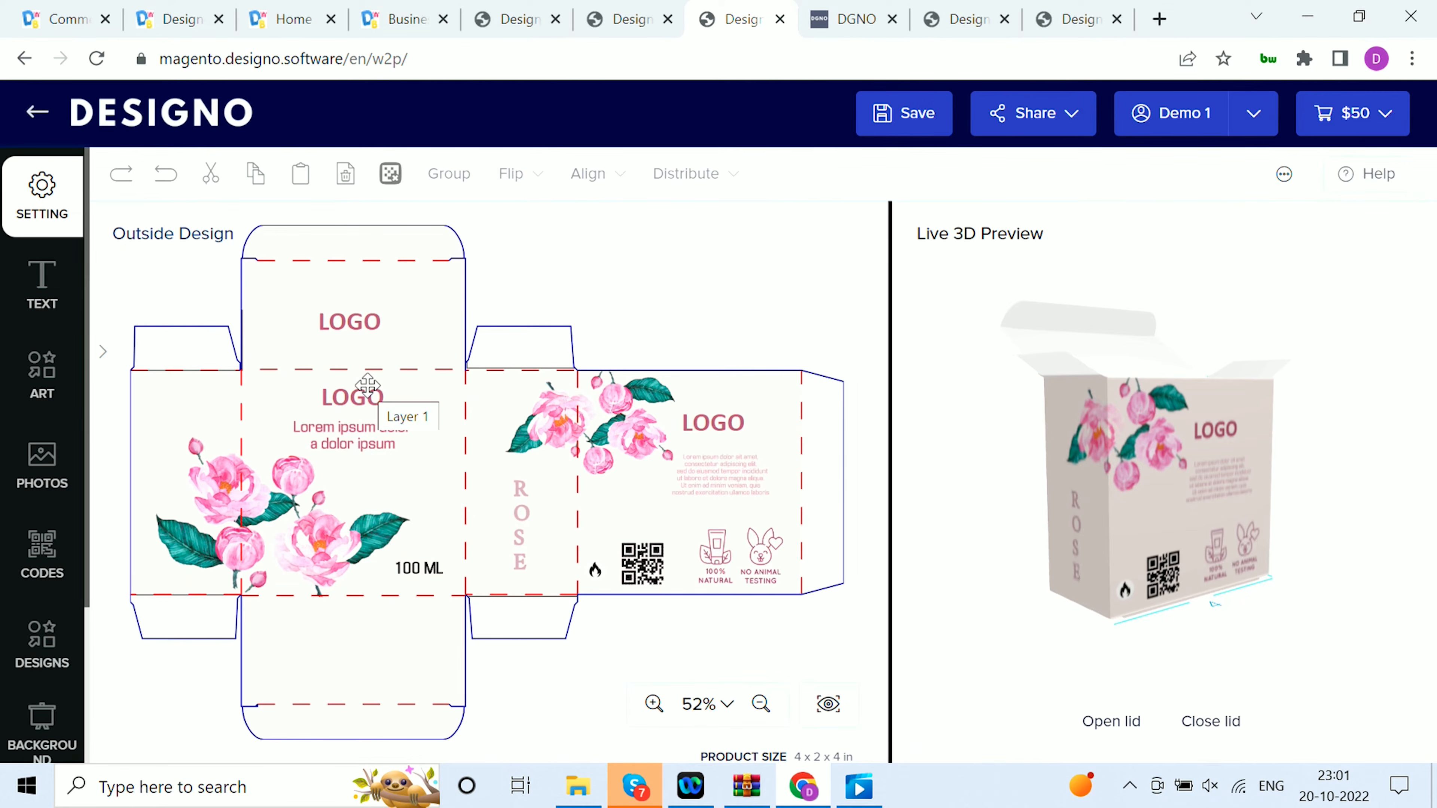
pyautogui.click(21, 222)
pyautogui.scroll(-2, 235, 407)
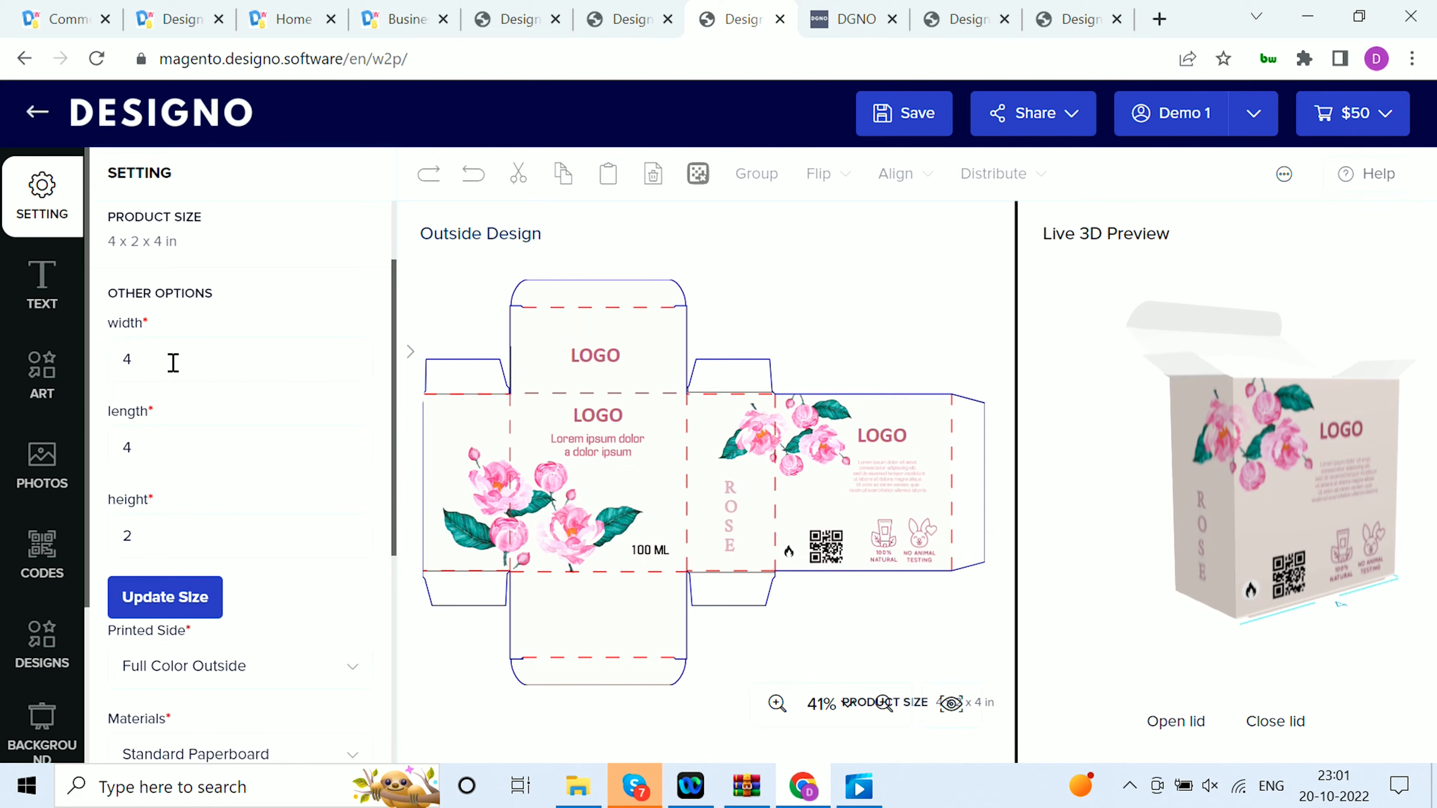
pyautogui.scroll(2, 167, 425)
pyautogui.scroll(-2, 167, 424)
# Resize the box to length 2 and height 4, accepting that the design may need readjusting
pyautogui.doubleClick(118, 355)
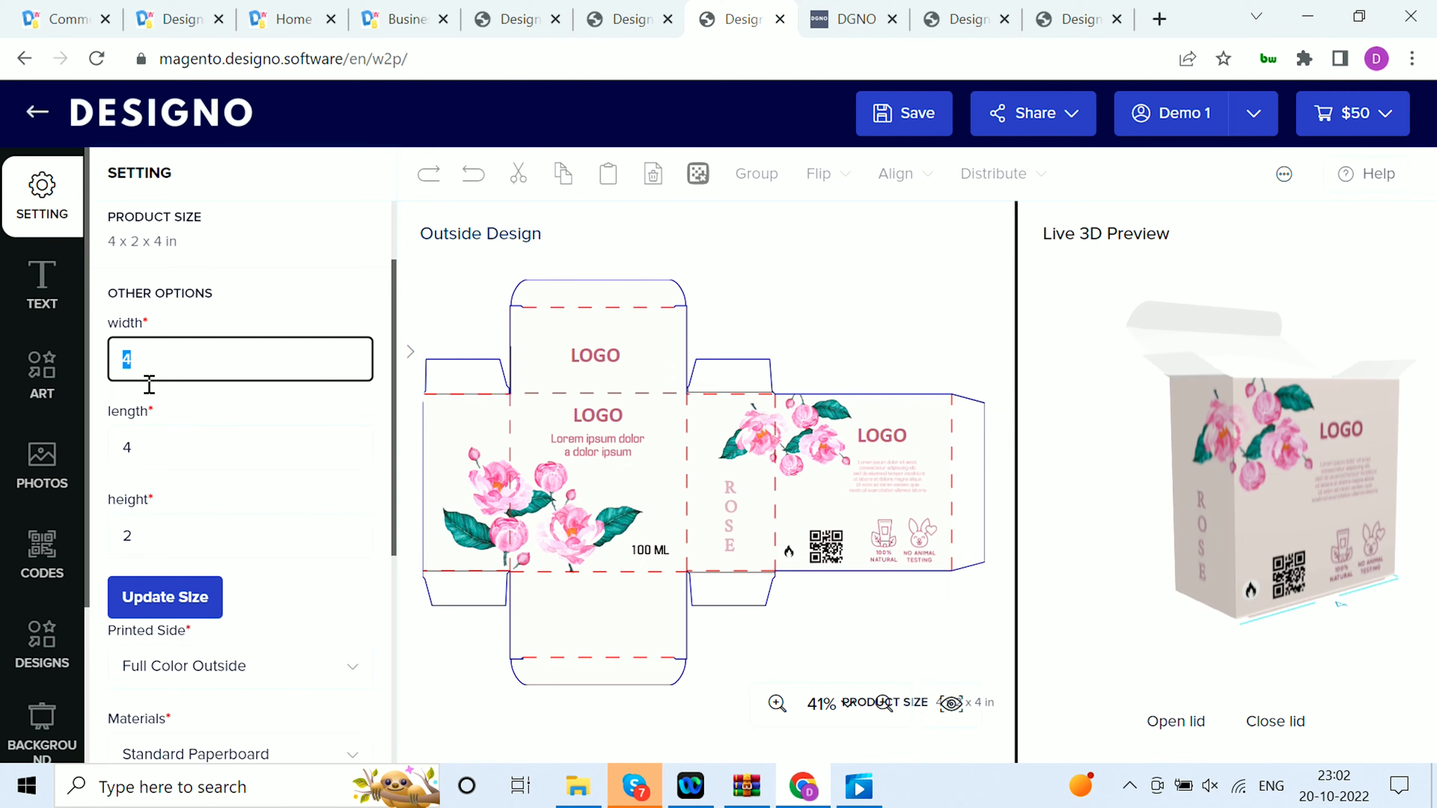
pyautogui.doubleClick(165, 459)
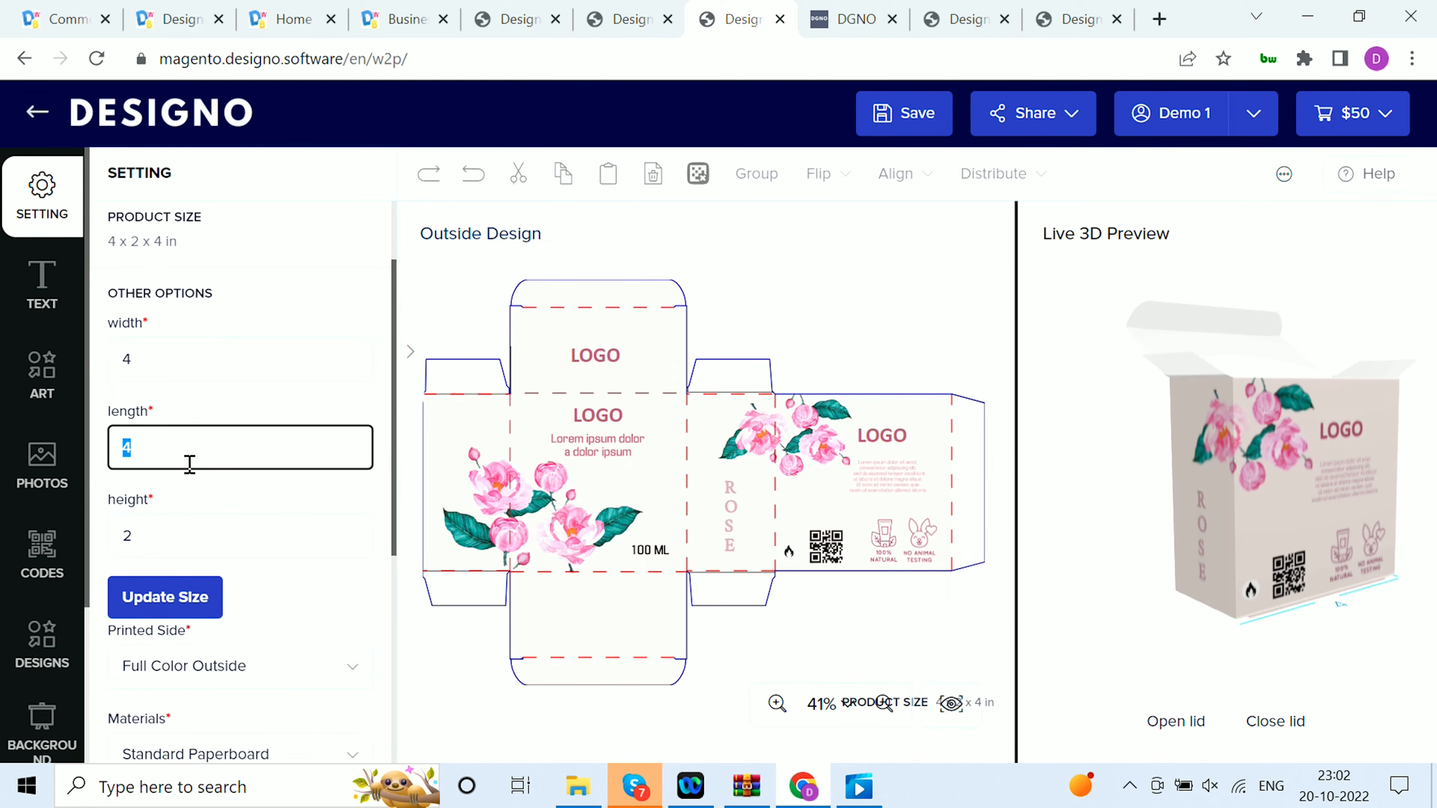
pyautogui.click(158, 535)
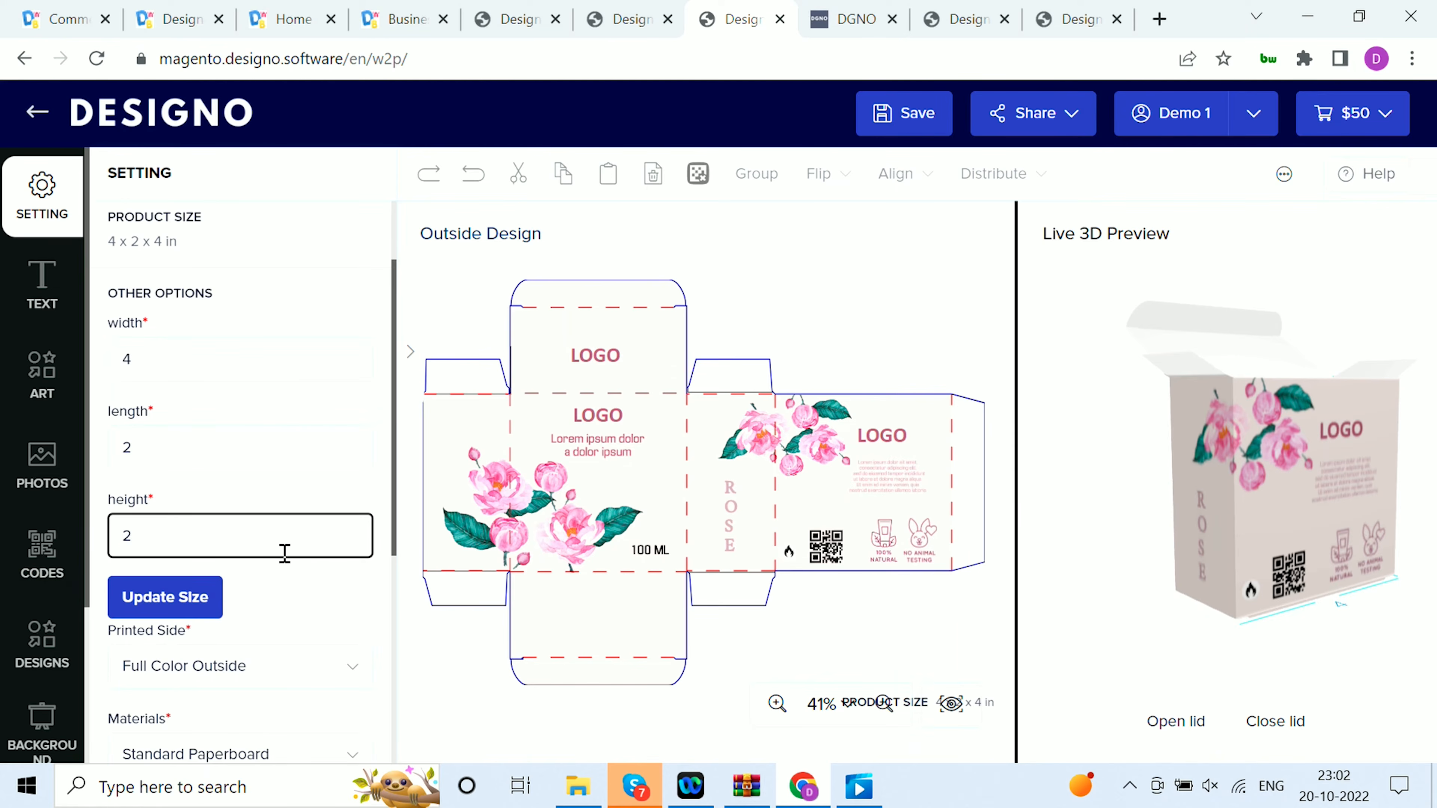
pyautogui.click(172, 600)
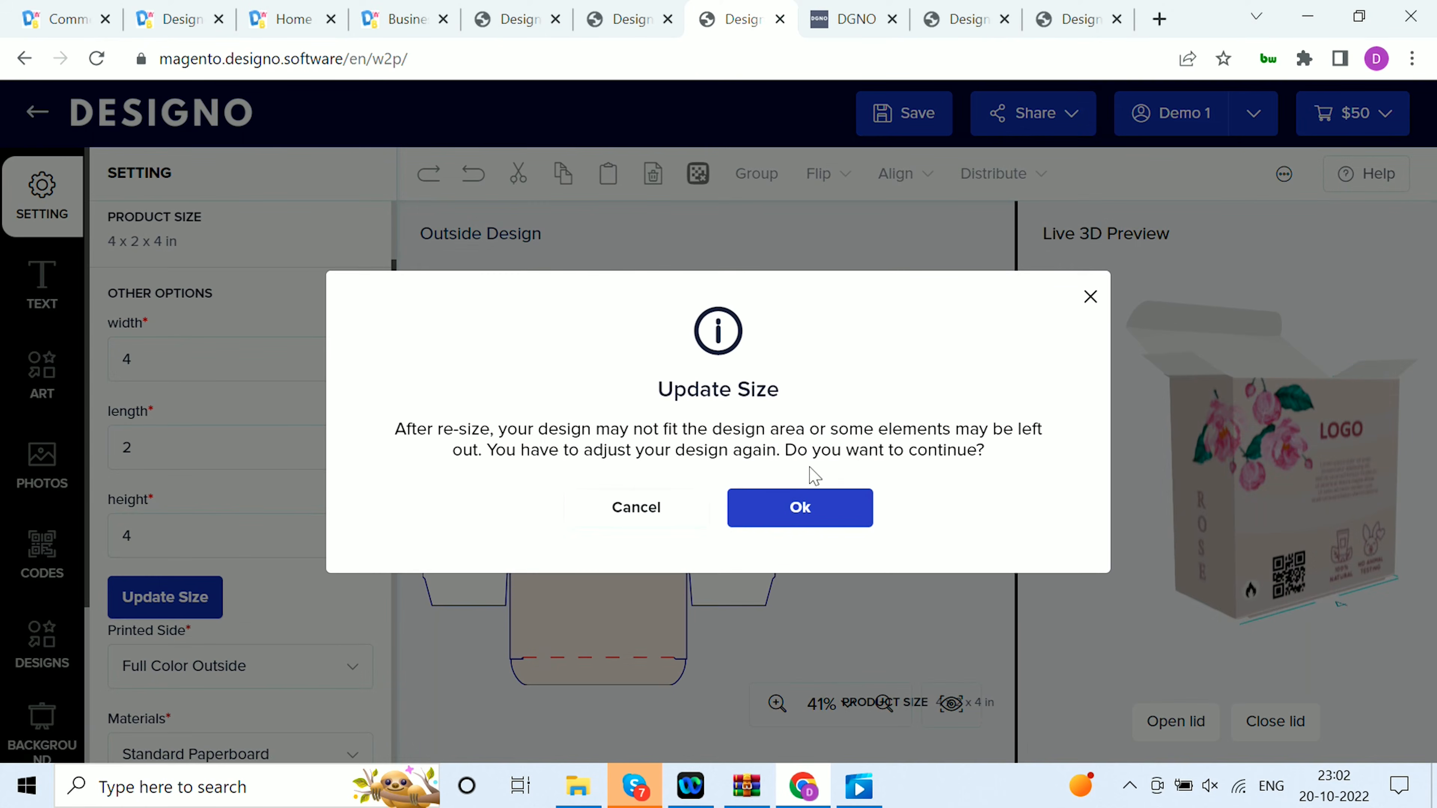
pyautogui.click(792, 500)
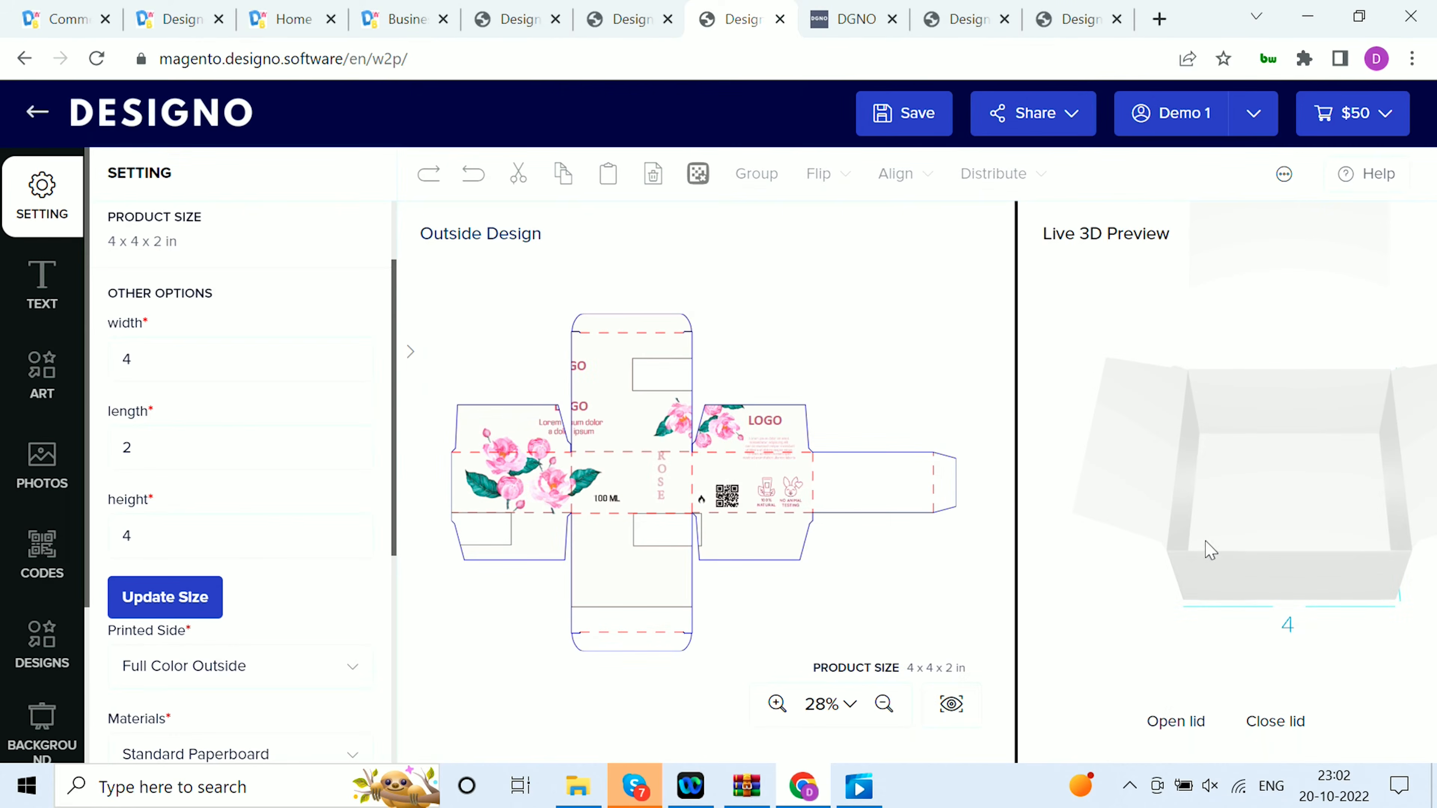
# Shrink the large background rectangle on the outside design to about 9.05 in wide
pyautogui.click(806, 490)
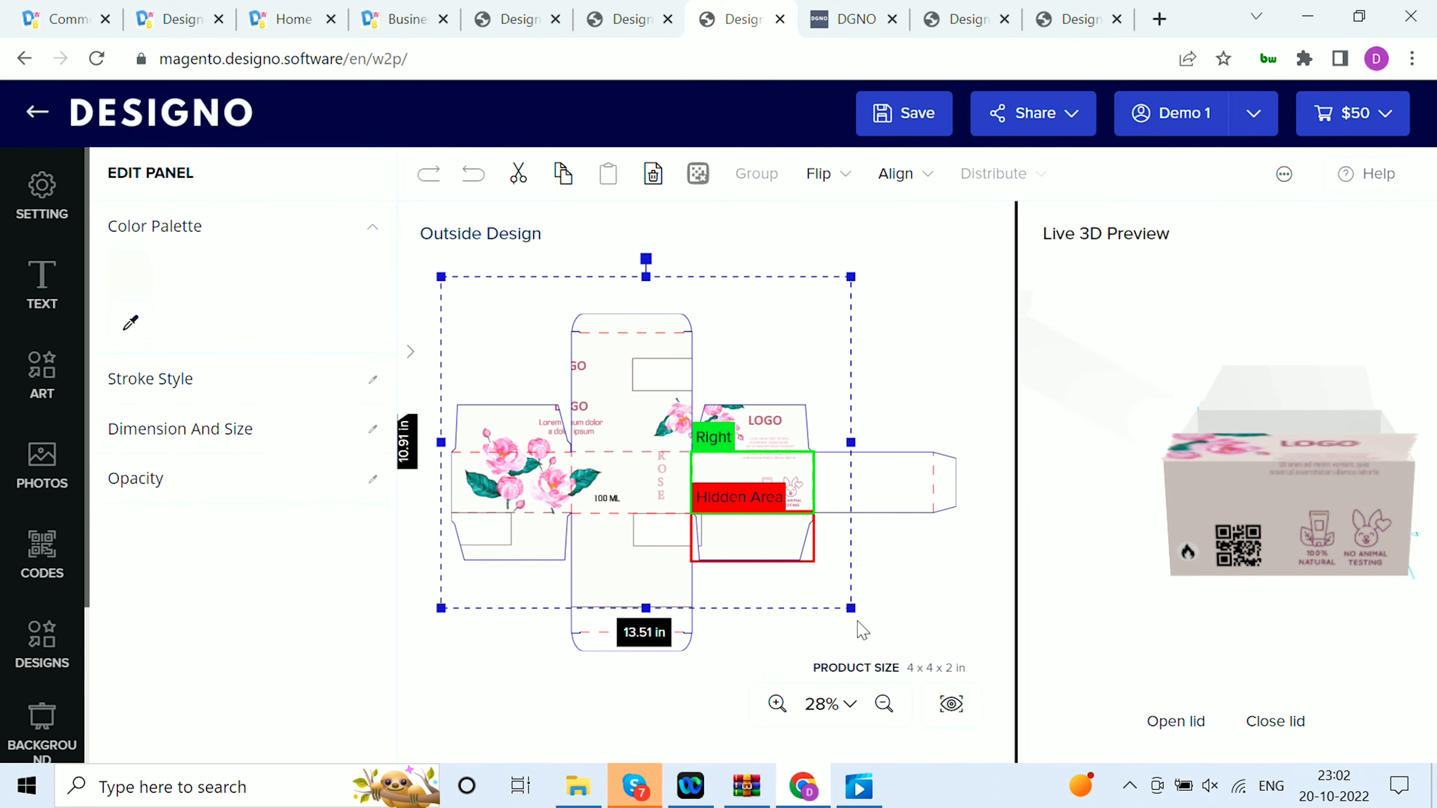
pyautogui.moveTo(851, 608); pyautogui.dragTo(716, 499)
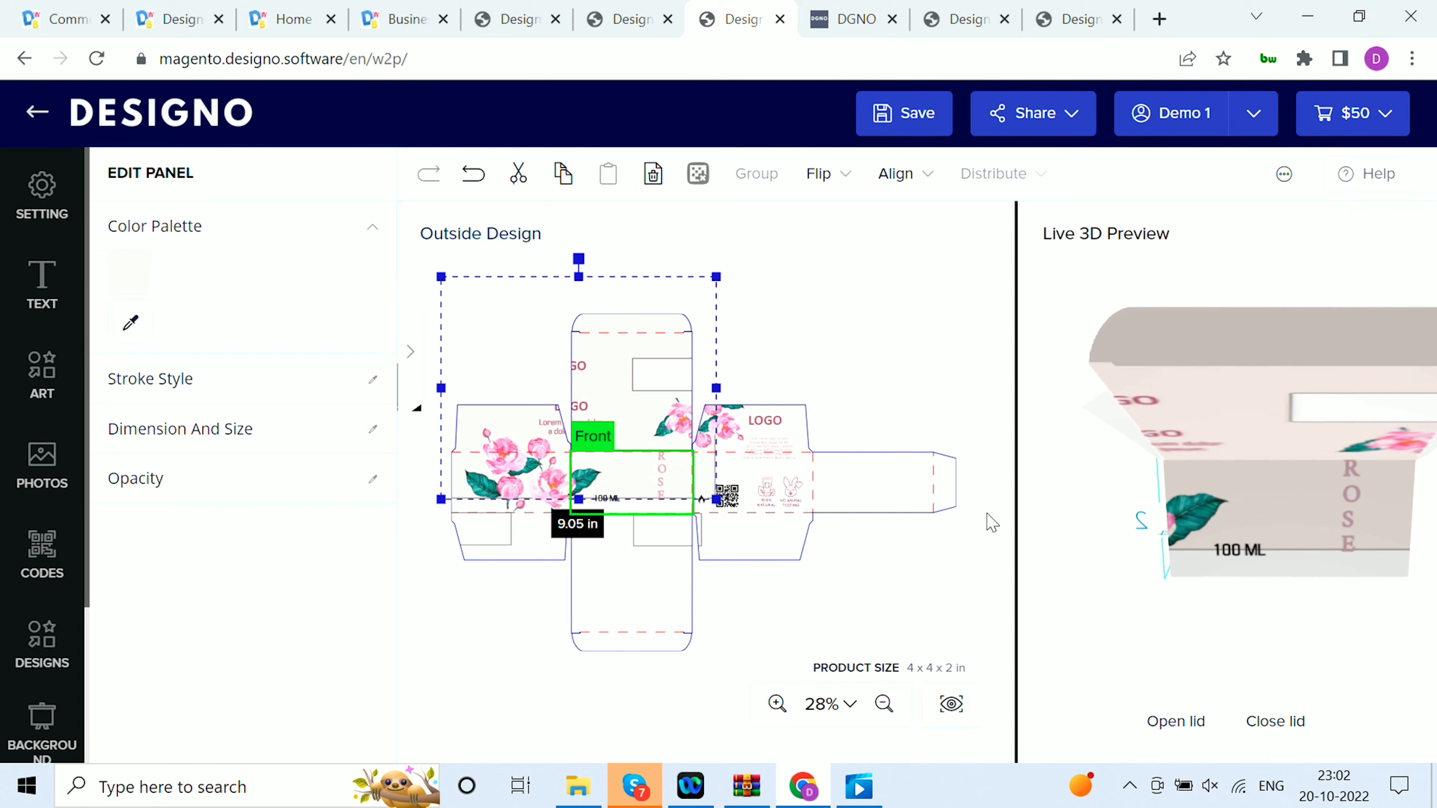
# Set the box length to 4 and height to 2, and apply the size update
pyautogui.click(46, 215)
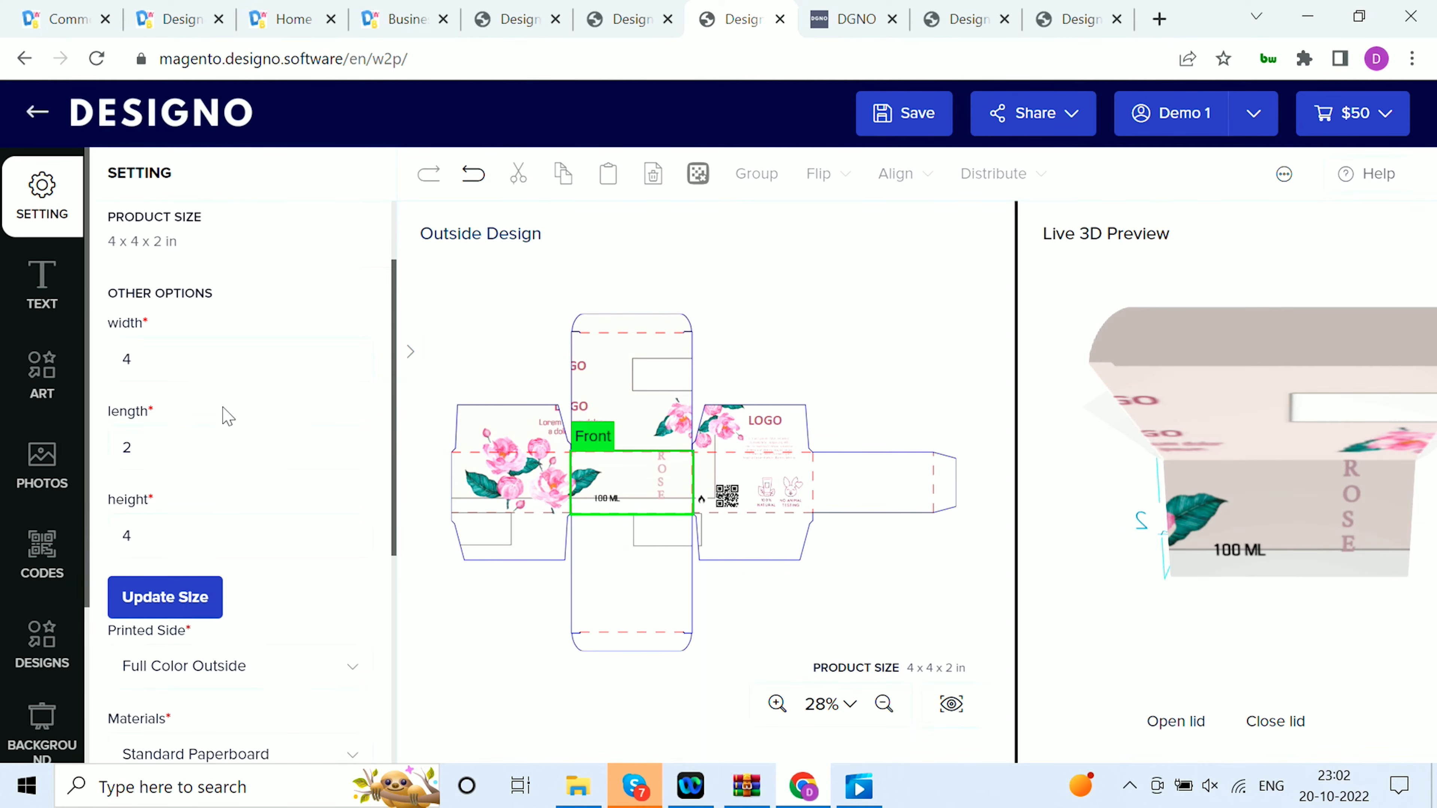
pyautogui.click(176, 447)
pyautogui.write('4')
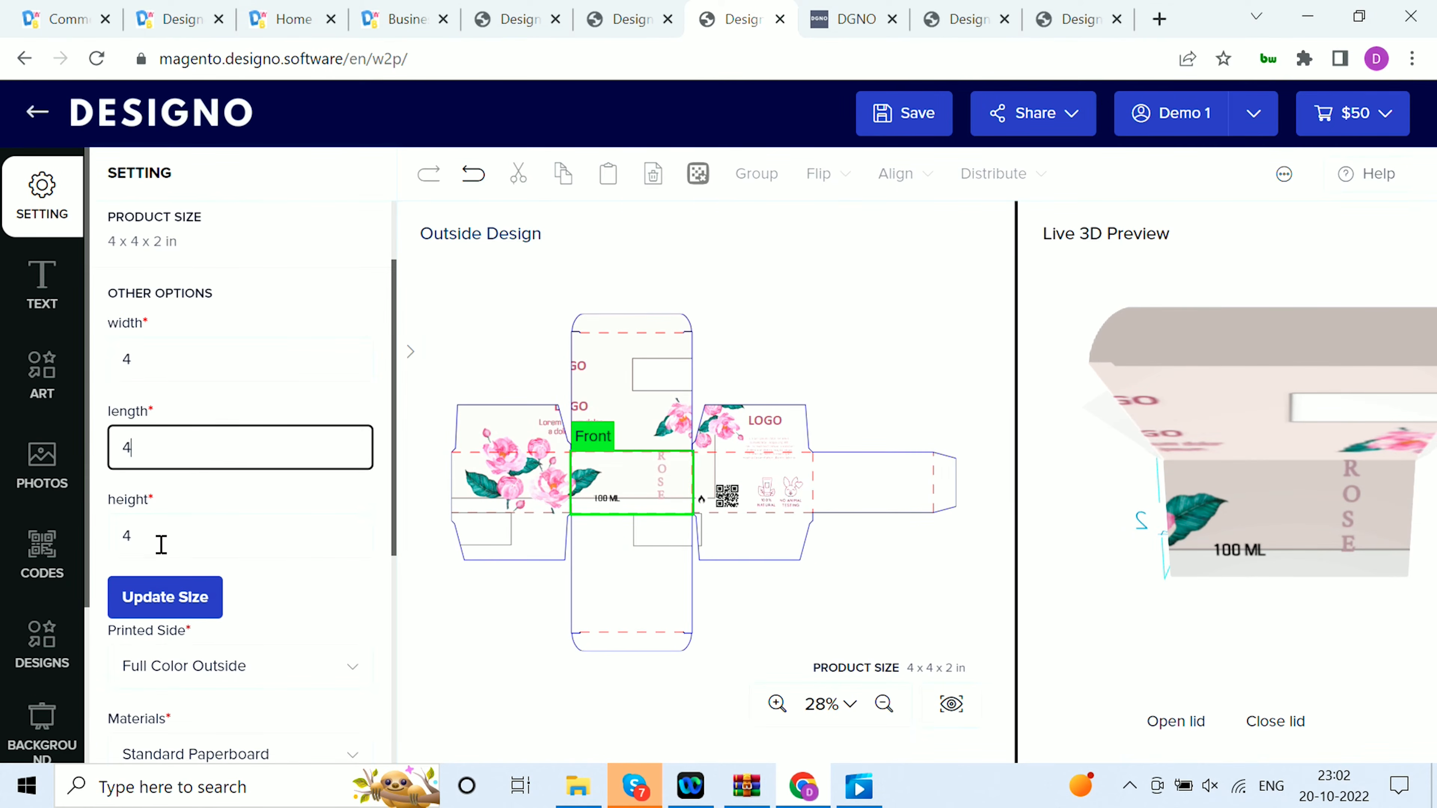
pyautogui.click(160, 543)
pyautogui.write('2')
pyautogui.click(132, 599)
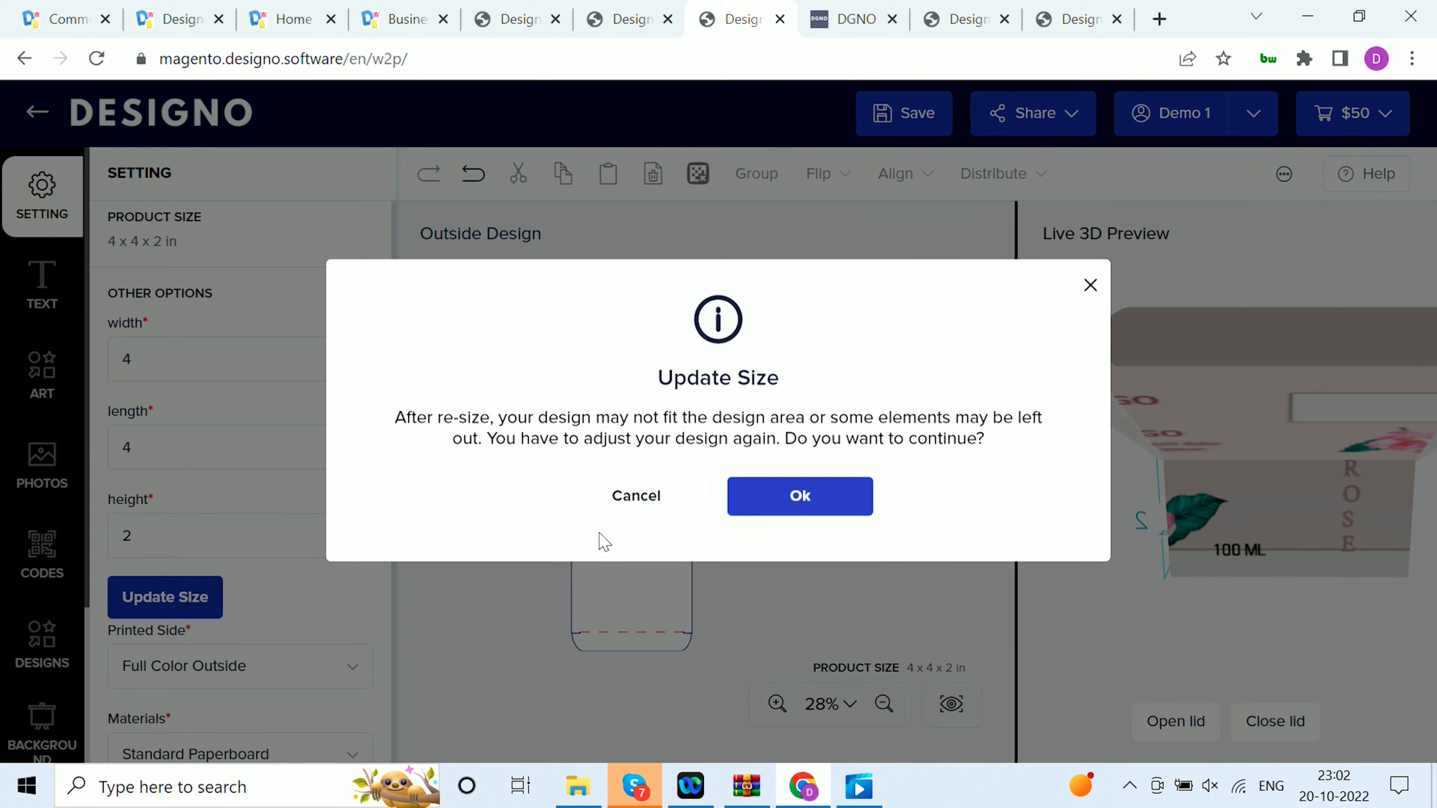
pyautogui.click(792, 512)
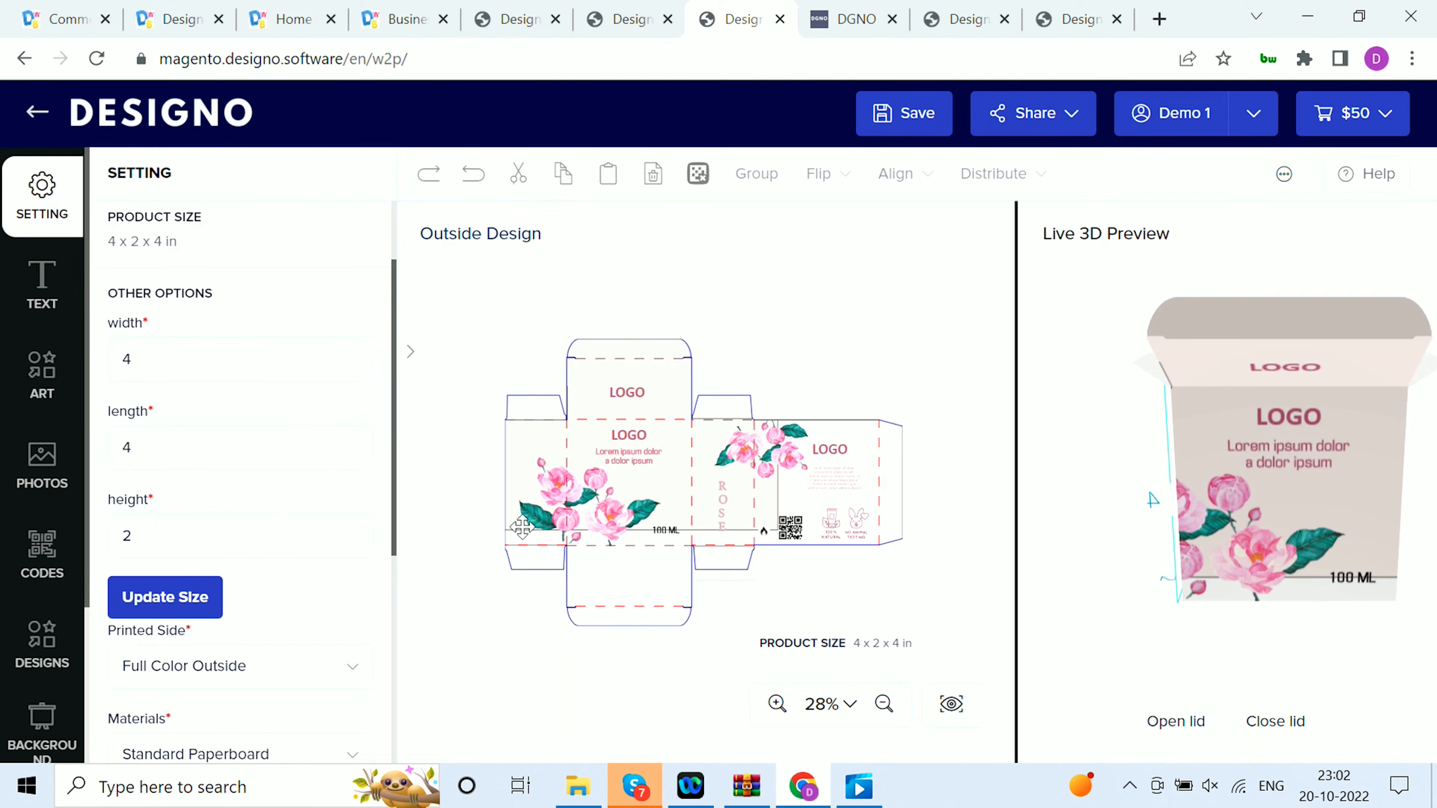
# Set the box's printed side to Full Color Both Sides
pyautogui.scroll(-5, 282, 532)
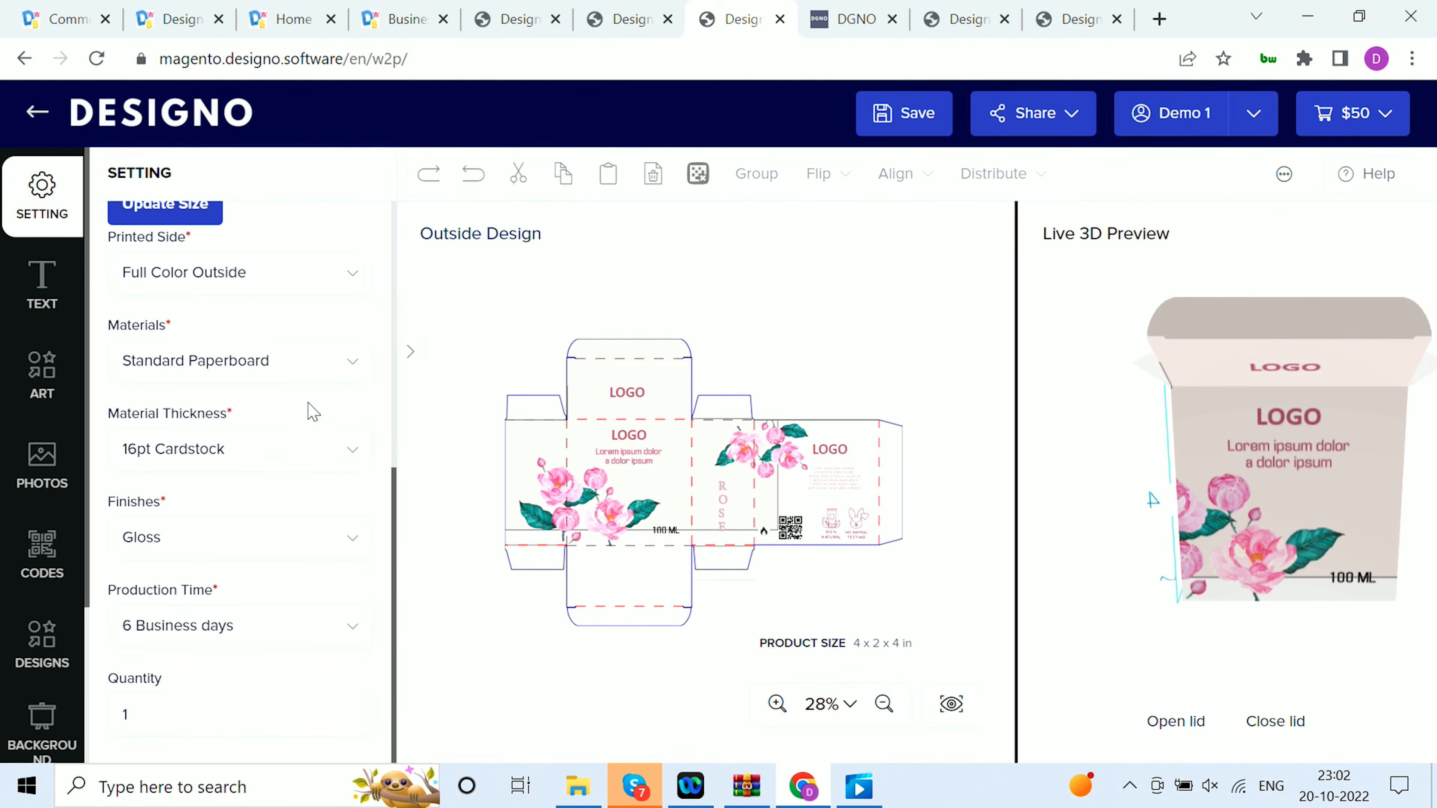
pyautogui.scroll(2, 333, 357)
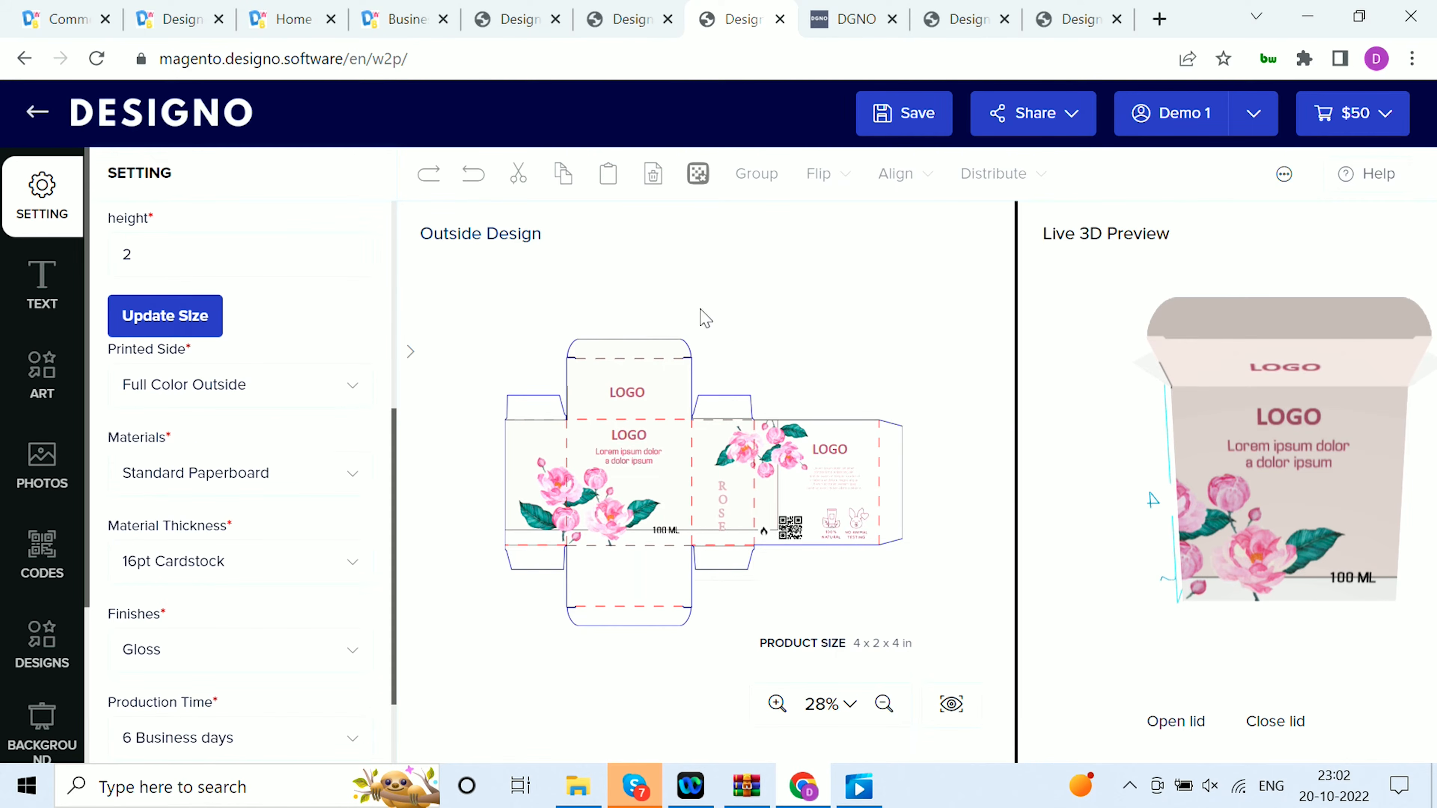
pyautogui.moveTo(1303, 515); pyautogui.dragTo(1116, 555)
pyautogui.click(320, 390)
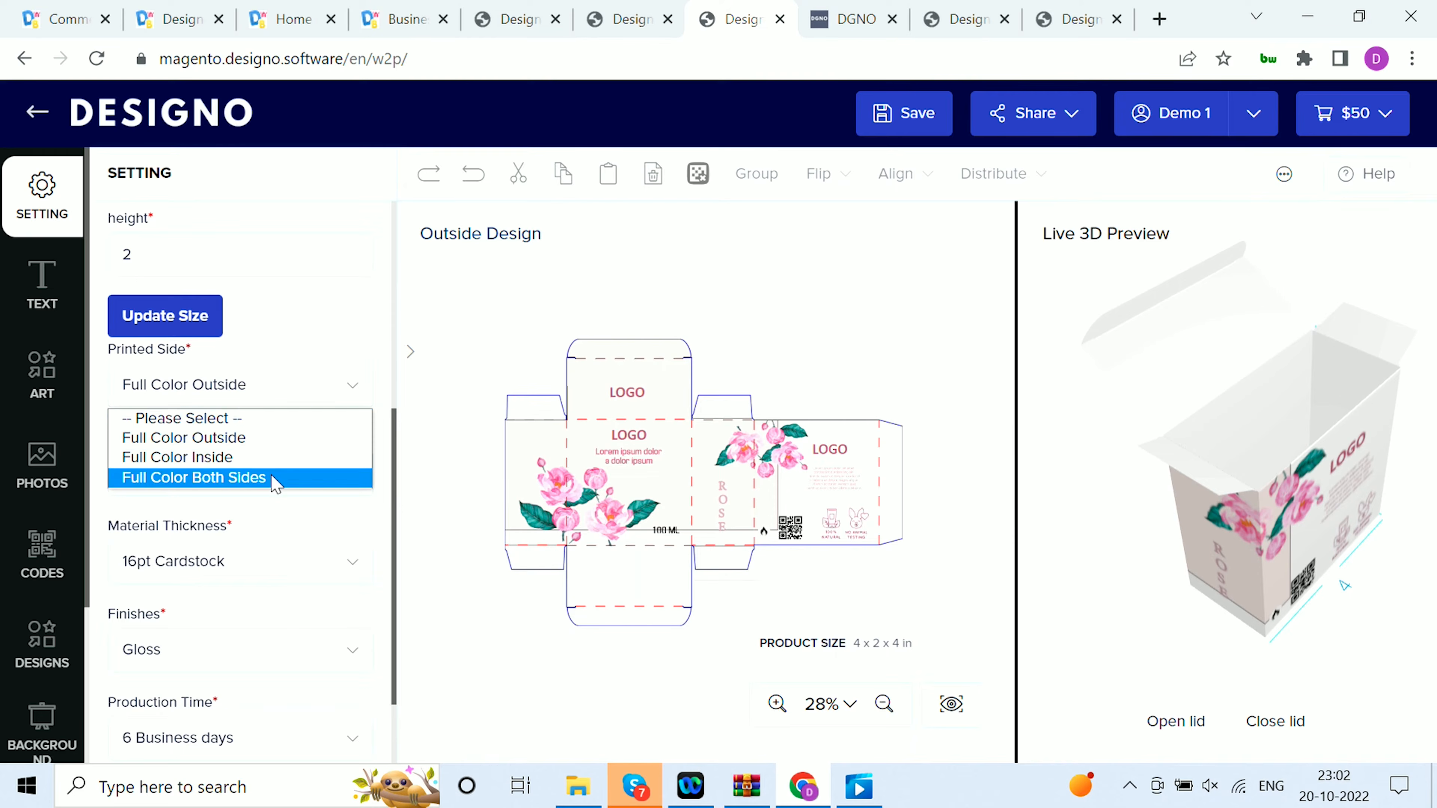
pyautogui.click(286, 478)
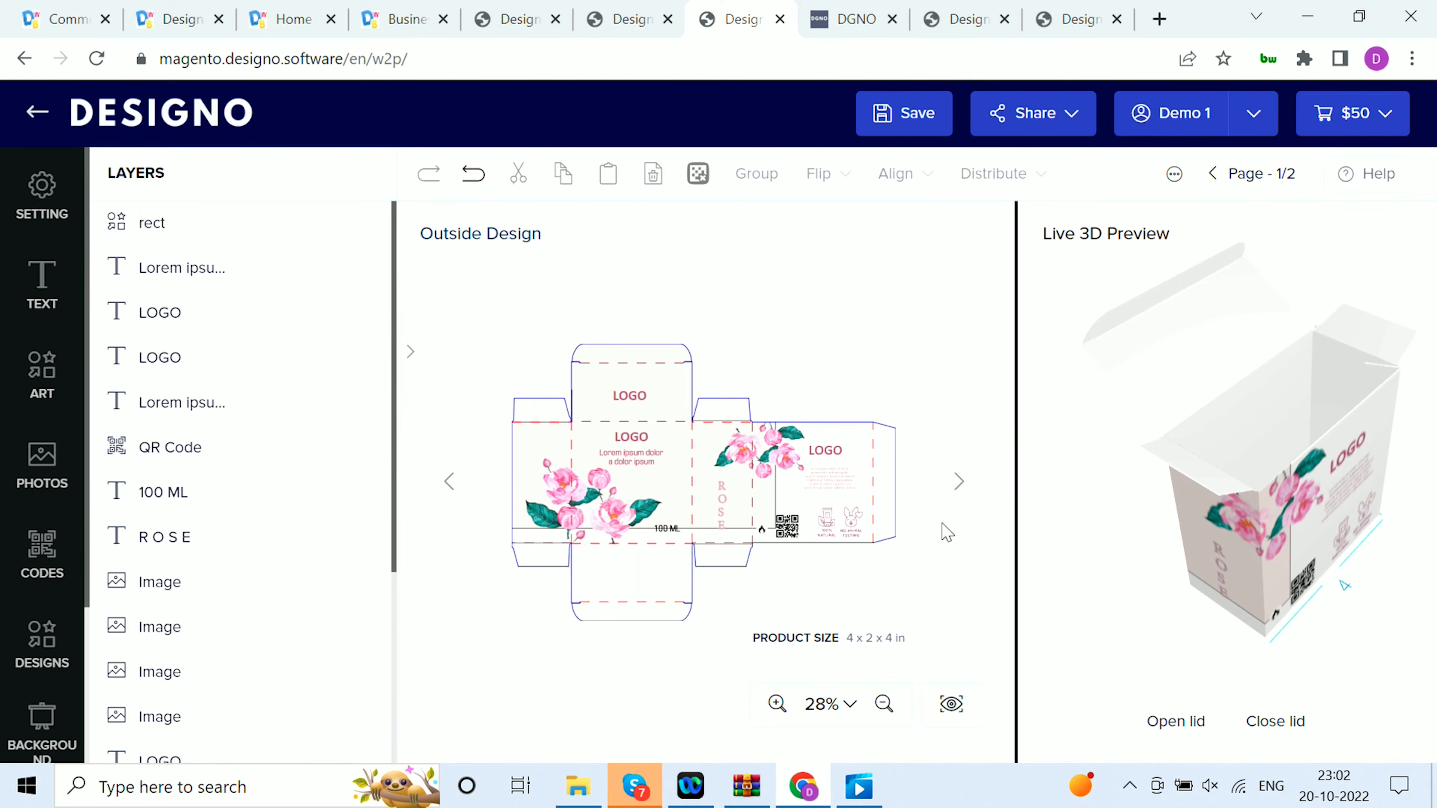
# Add the Design 'N' Buy logo from the My Logos gallery to the box's inside design
pyautogui.click(956, 482)
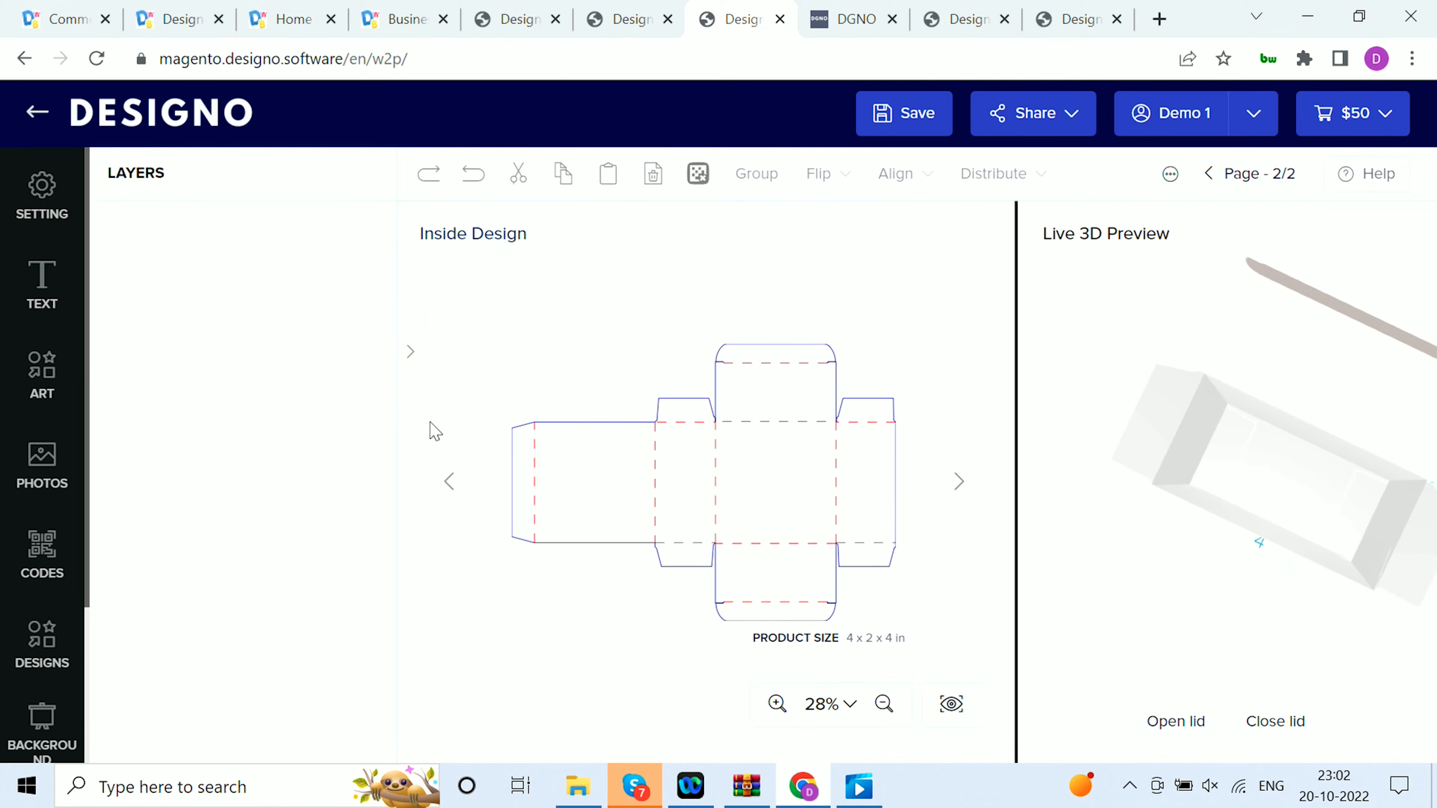
pyautogui.click(42, 378)
pyautogui.click(42, 464)
pyautogui.click(339, 232)
pyautogui.click(187, 311)
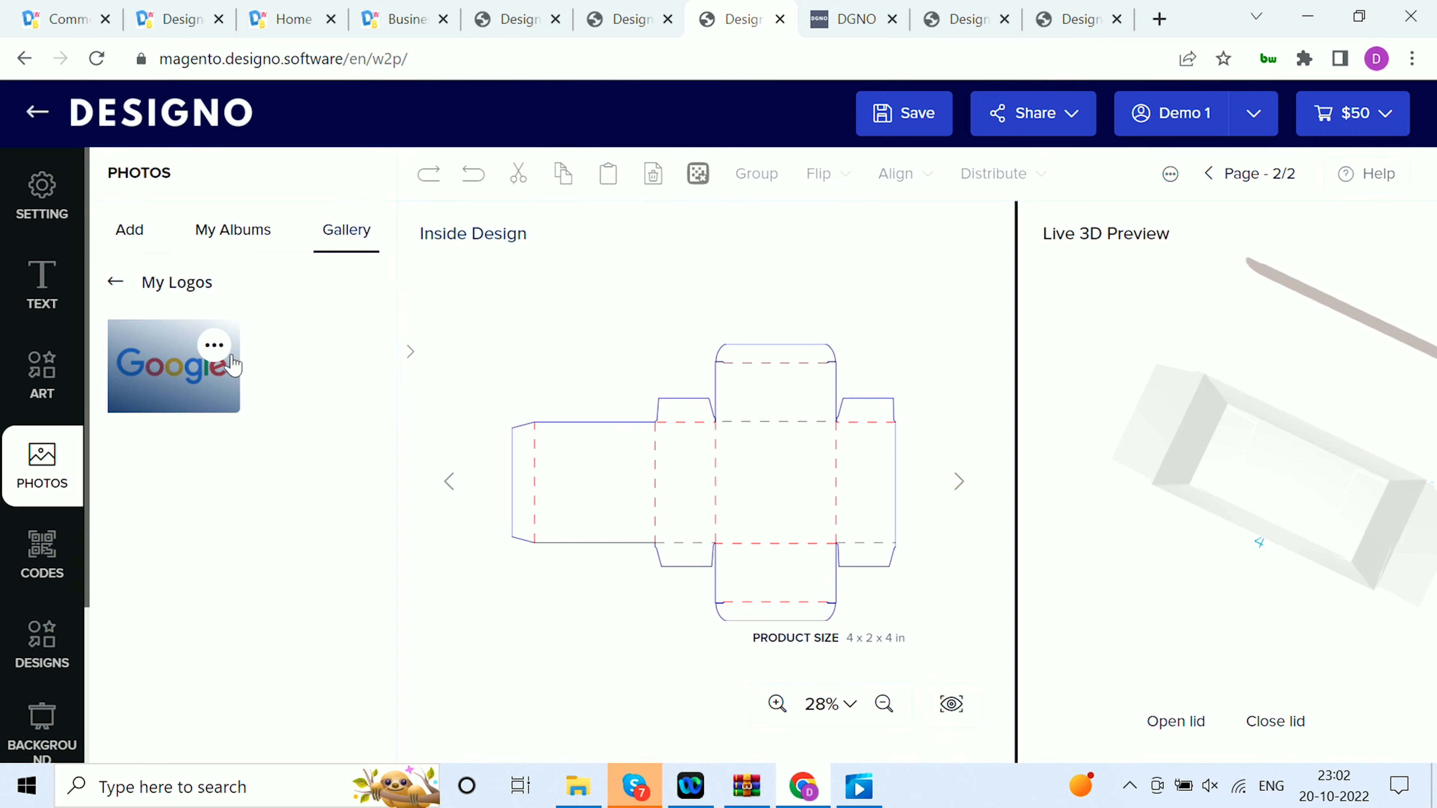
pyautogui.click(161, 490)
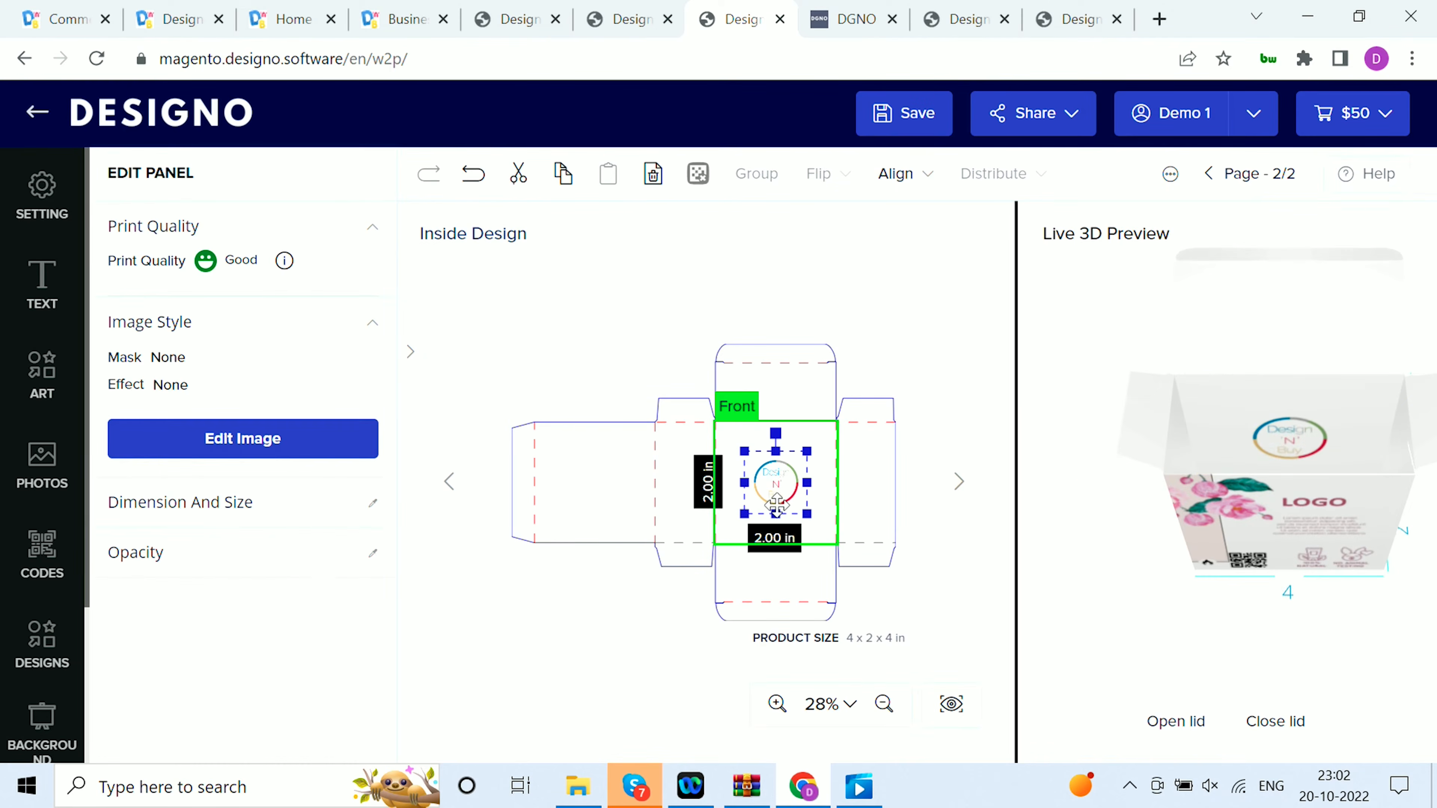
# Move the logo to the inside Back panel and enlarge it to about 3.93 in square
pyautogui.moveTo(771, 476); pyautogui.dragTo(606, 491)
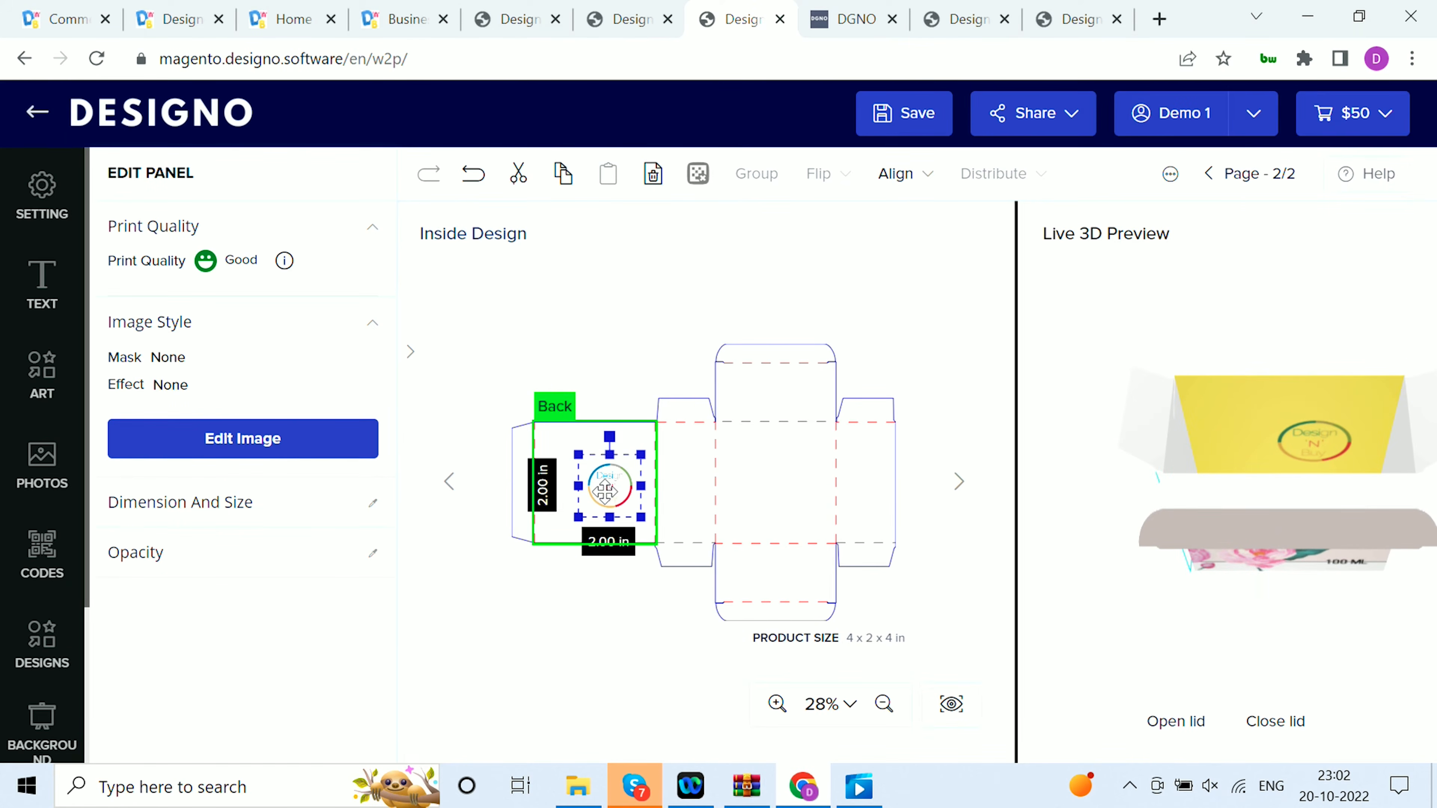
pyautogui.moveTo(606, 490); pyautogui.dragTo(671, 520)
pyautogui.click(919, 556)
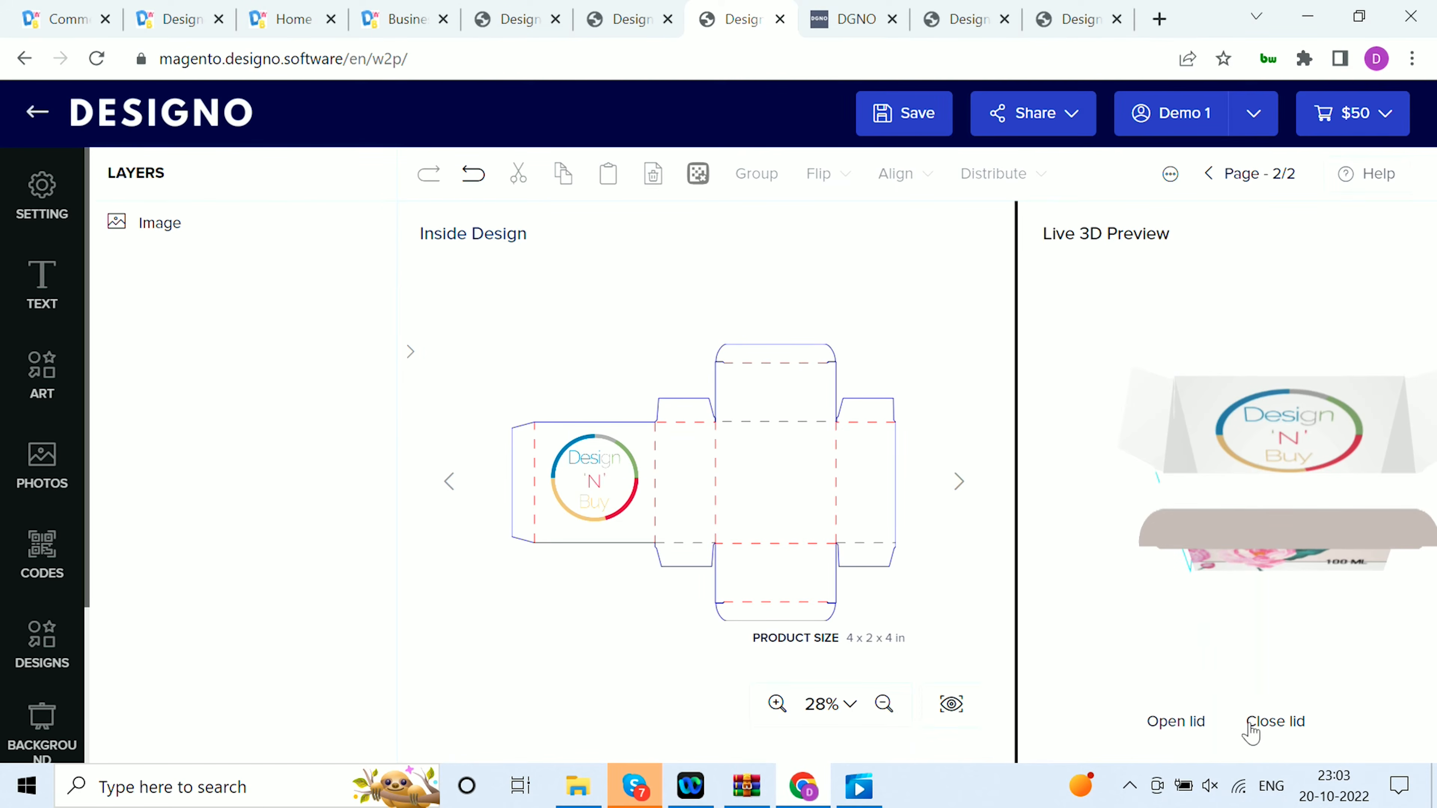
# Inspect the box in the live 3D preview from several angles with the lid closed and open
pyautogui.moveTo(1299, 513); pyautogui.dragTo(1085, 412)
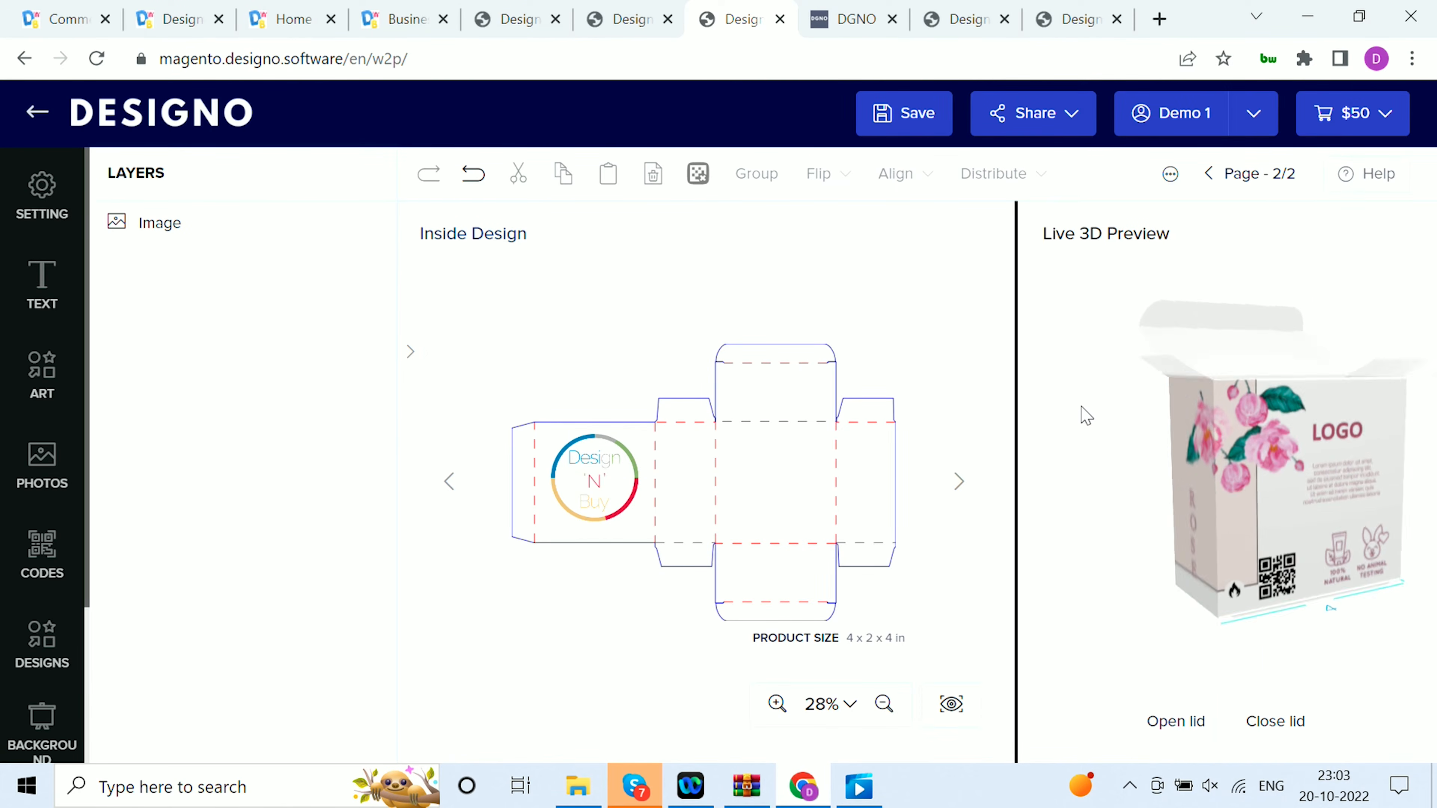
pyautogui.click(1302, 738)
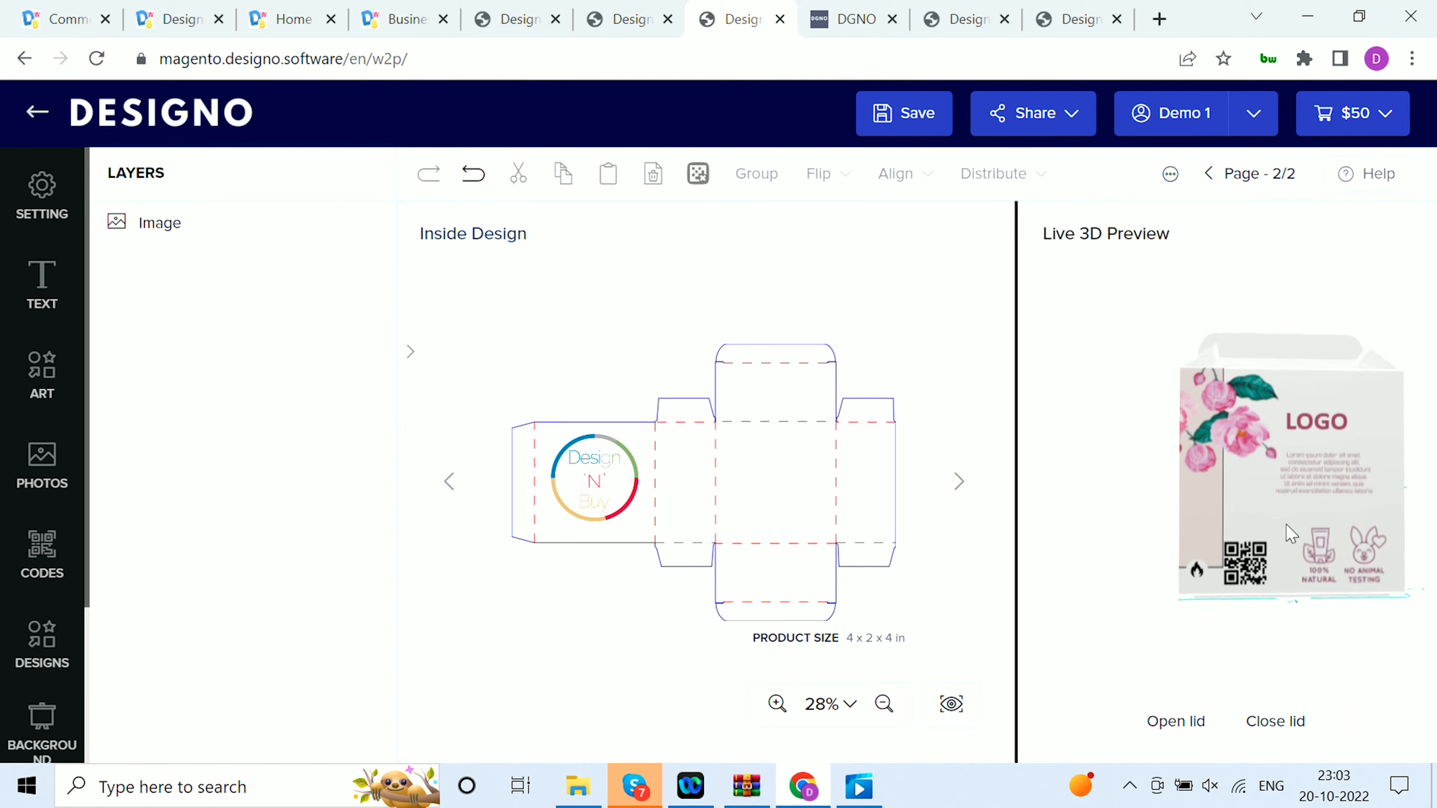
pyautogui.moveTo(1322, 573); pyautogui.dragTo(1349, 591)
pyautogui.click(1187, 728)
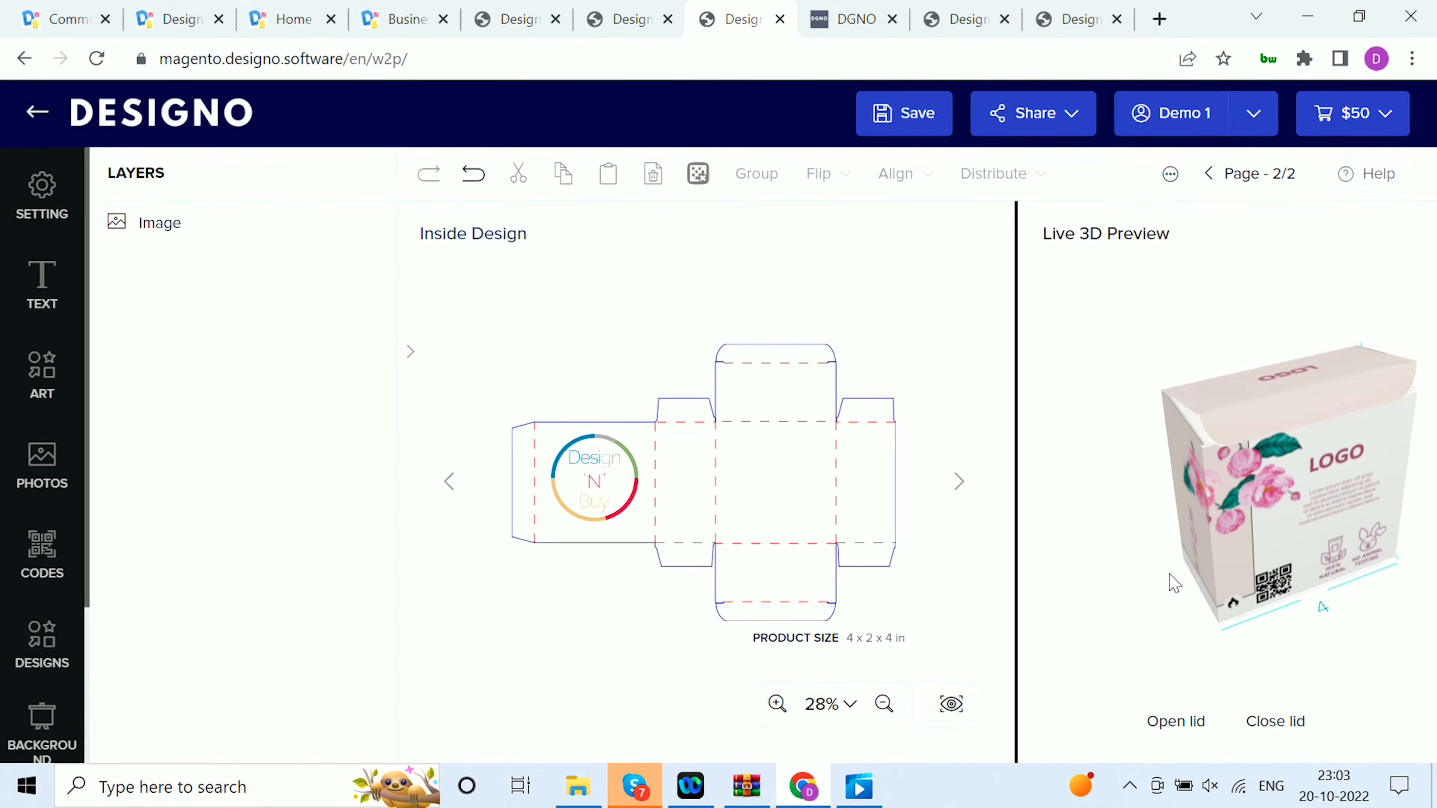
# Try to replace the existing box design with the red branch template from the Packaging category
pyautogui.scroll(-3, 23, 505)
pyautogui.click(44, 618)
pyautogui.click(242, 464)
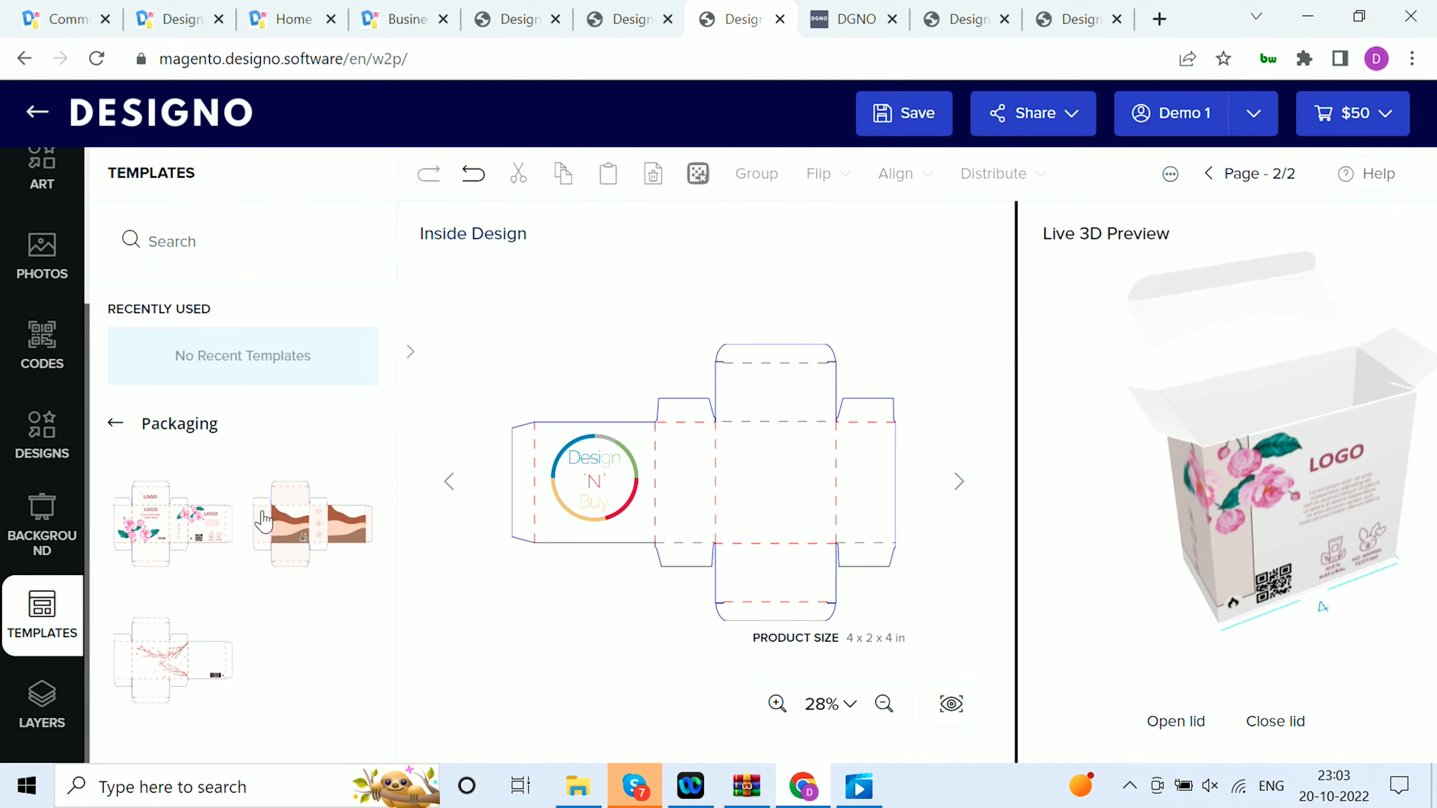
pyautogui.click(173, 671)
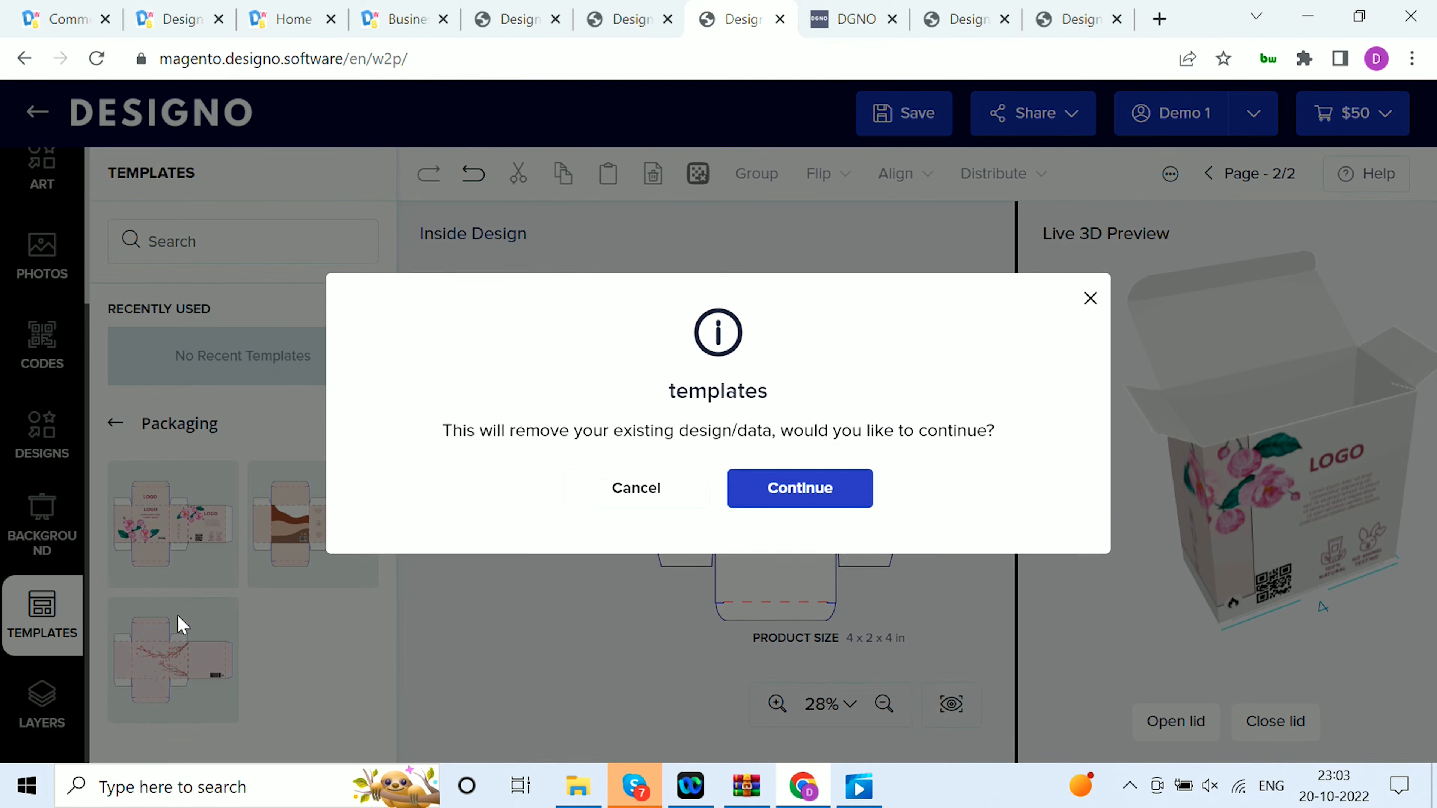
pyautogui.click(751, 496)
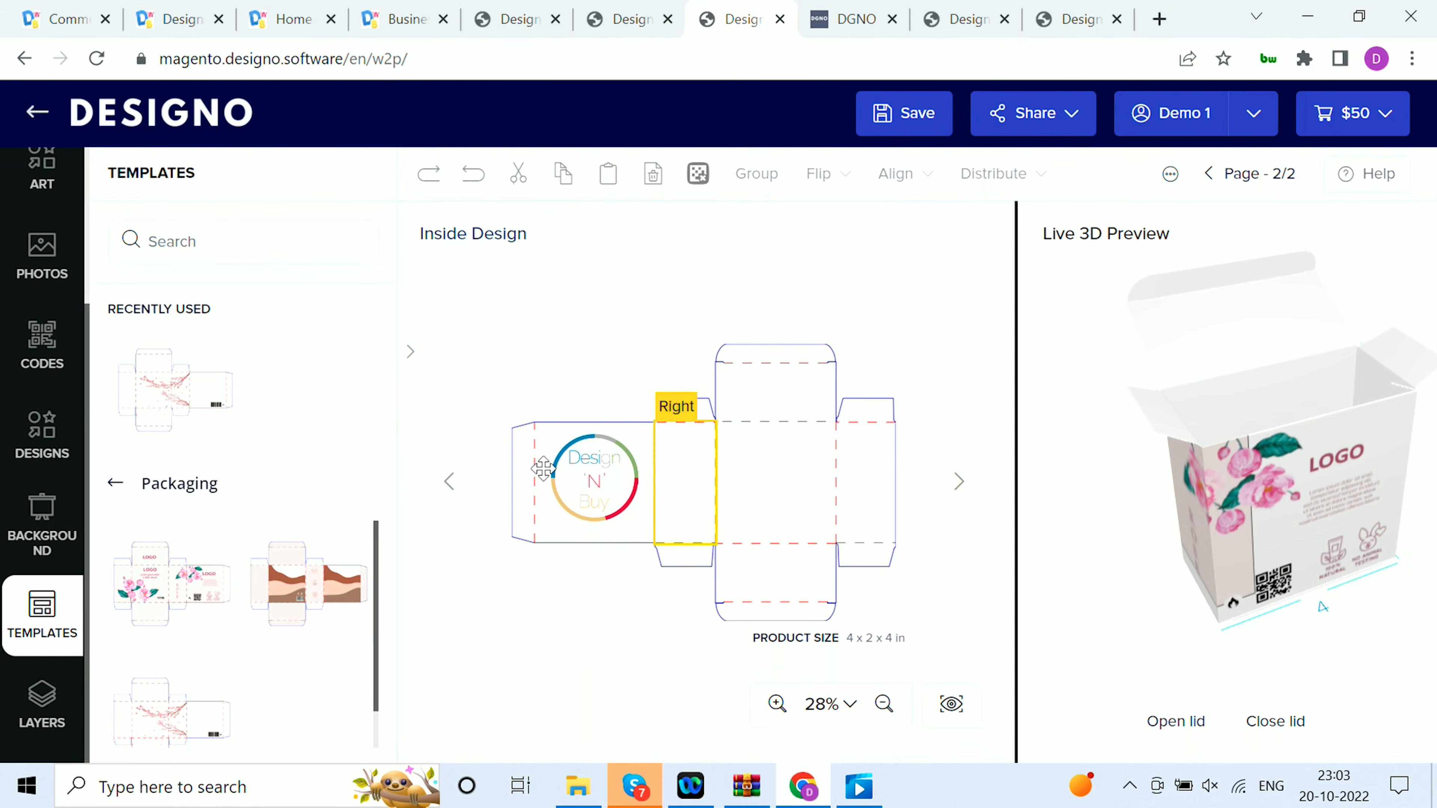
pyautogui.moveTo(1135, 481); pyautogui.dragTo(1169, 532)
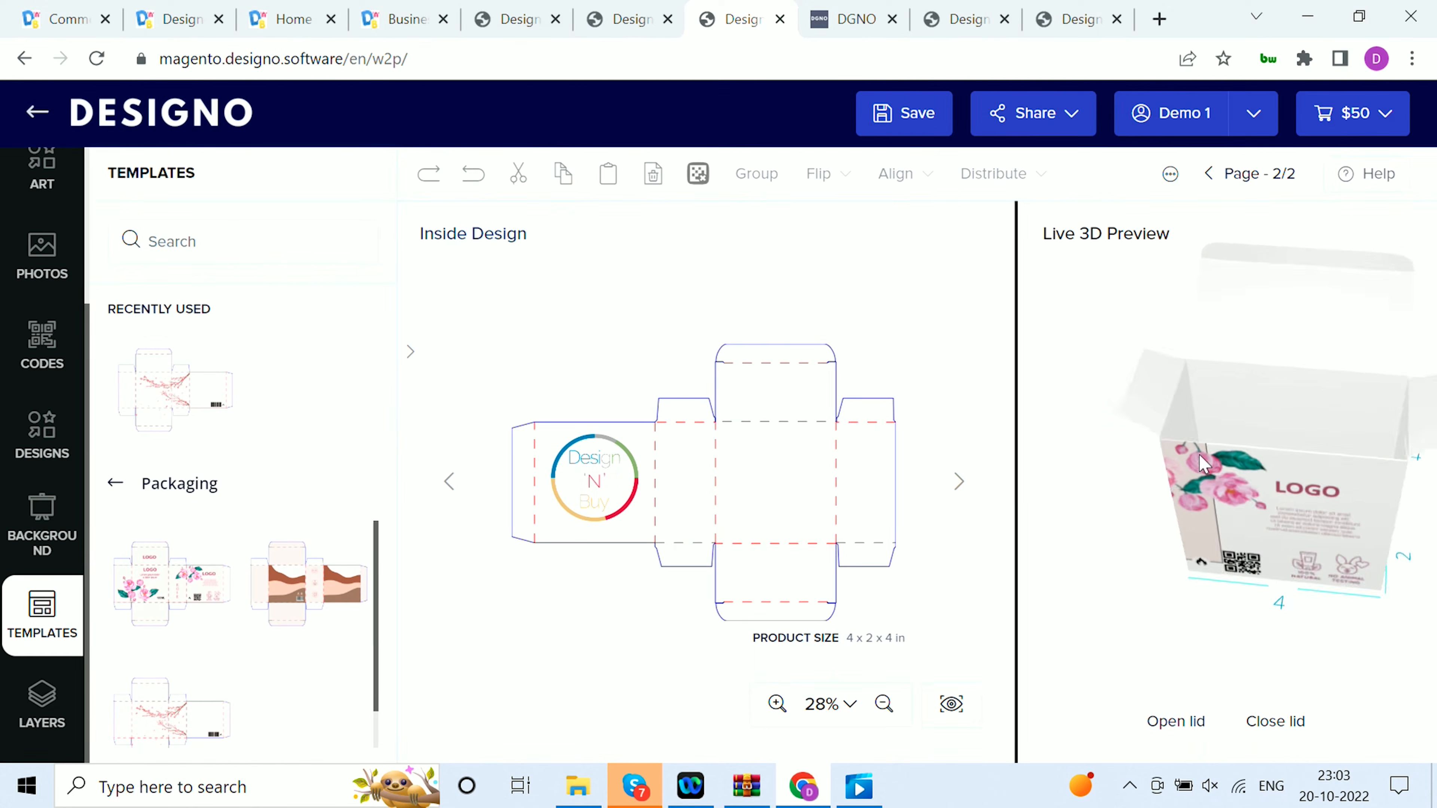
# Fill the inside design's background with solid yellow, #ffff00
pyautogui.click(43, 558)
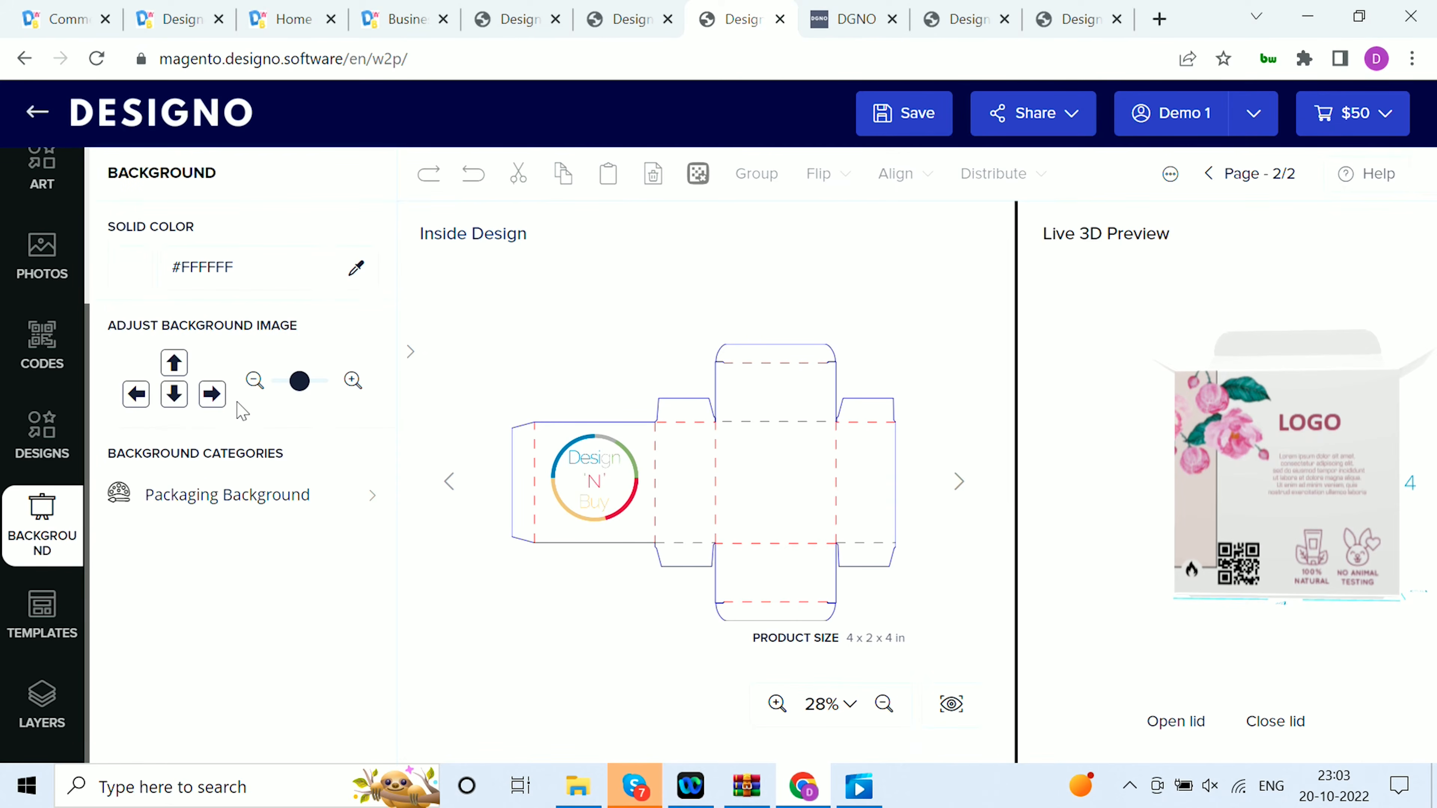
pyautogui.click(131, 279)
pyautogui.click(212, 509)
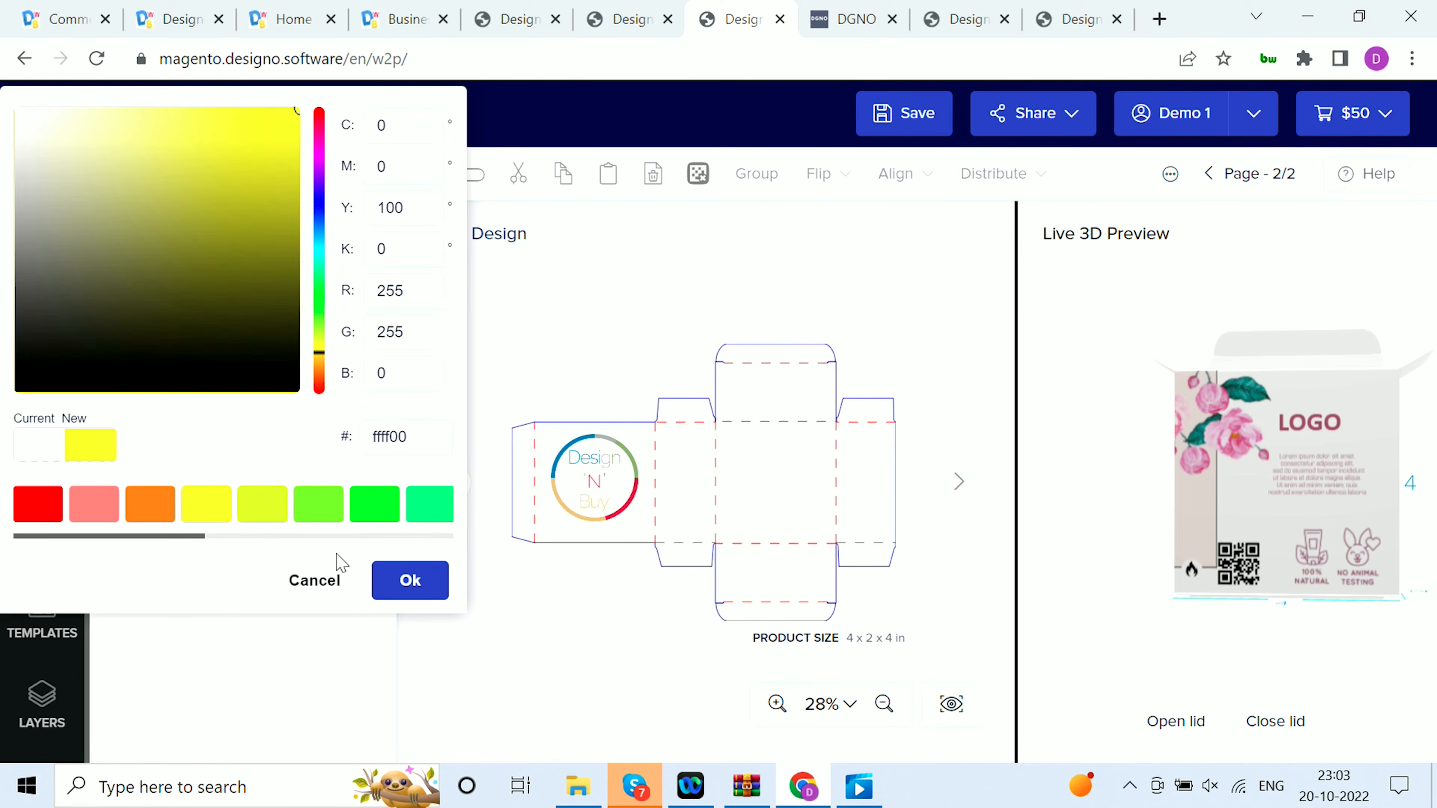
pyautogui.click(409, 589)
# Remove all white from the logo image on the inside Back panel and check it in the live 3D preview
pyautogui.click(591, 485)
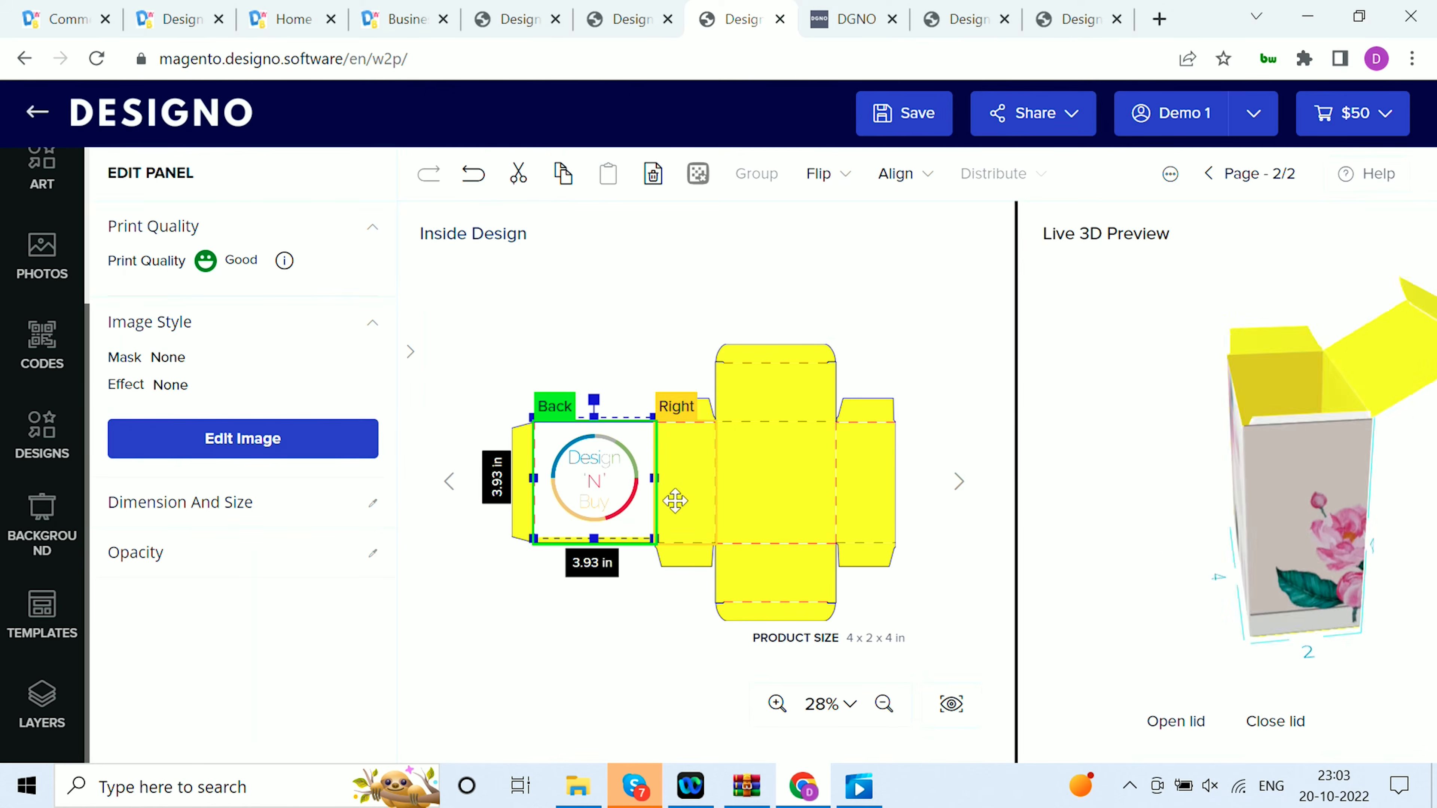
pyautogui.click(267, 423)
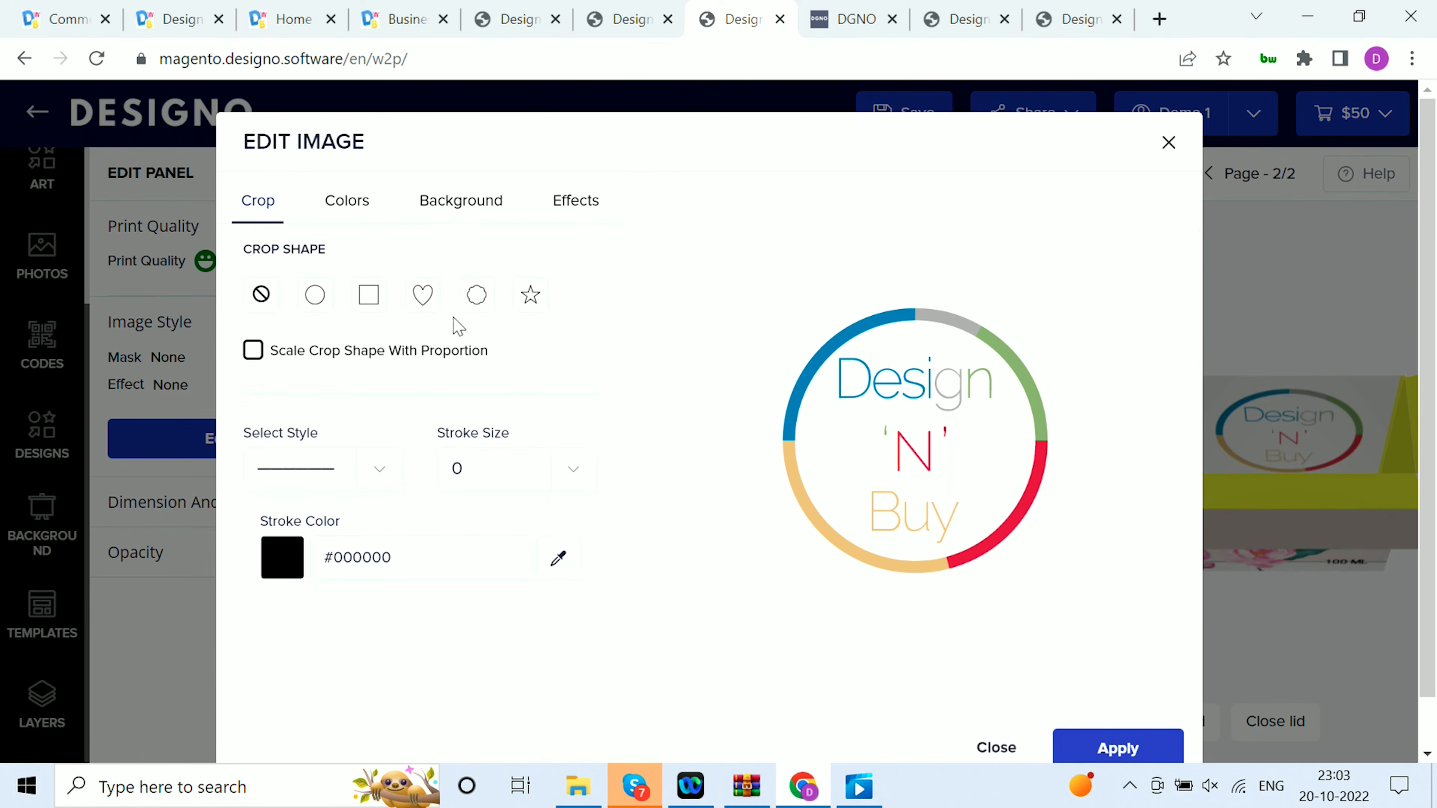
pyautogui.click(450, 201)
pyautogui.click(281, 434)
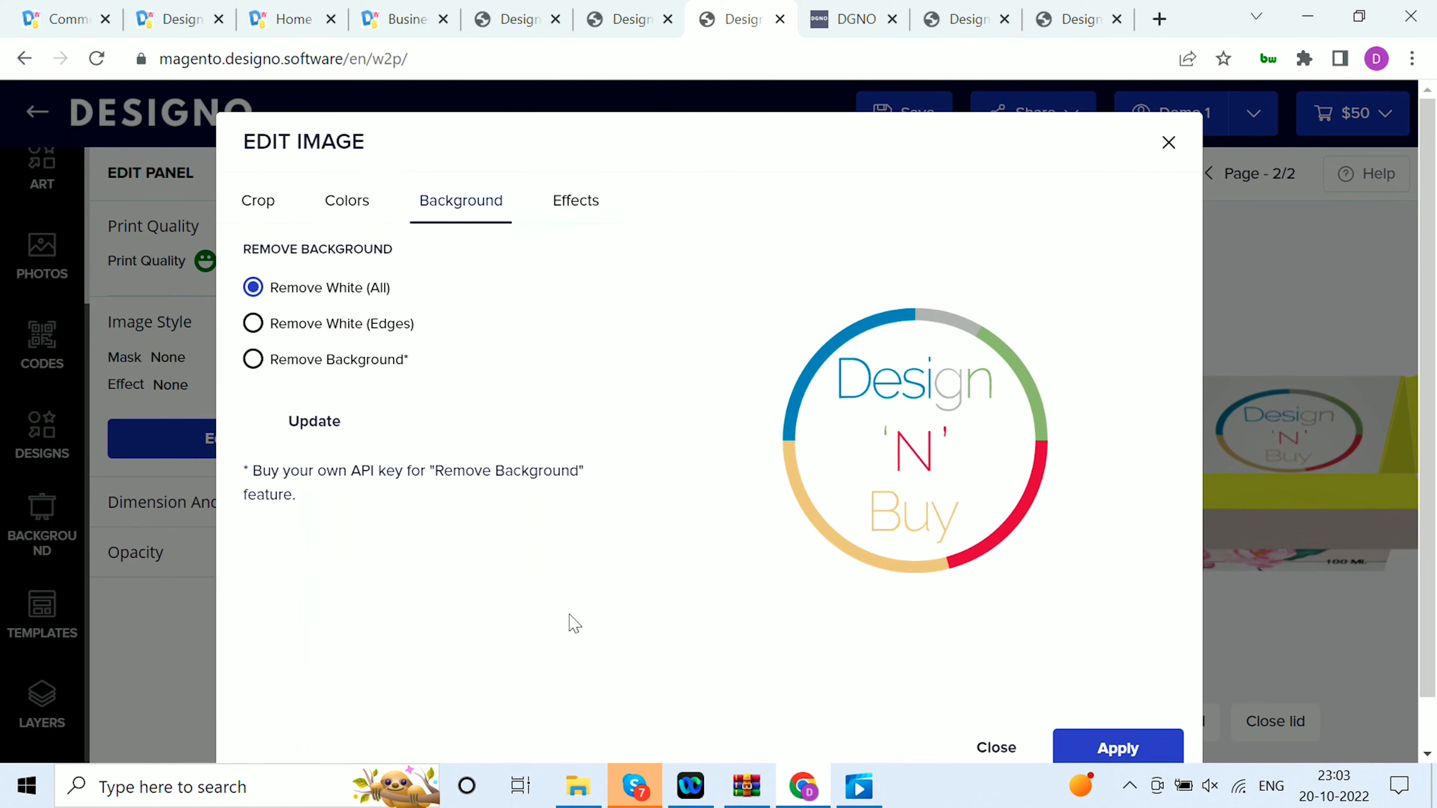
pyautogui.click(1108, 753)
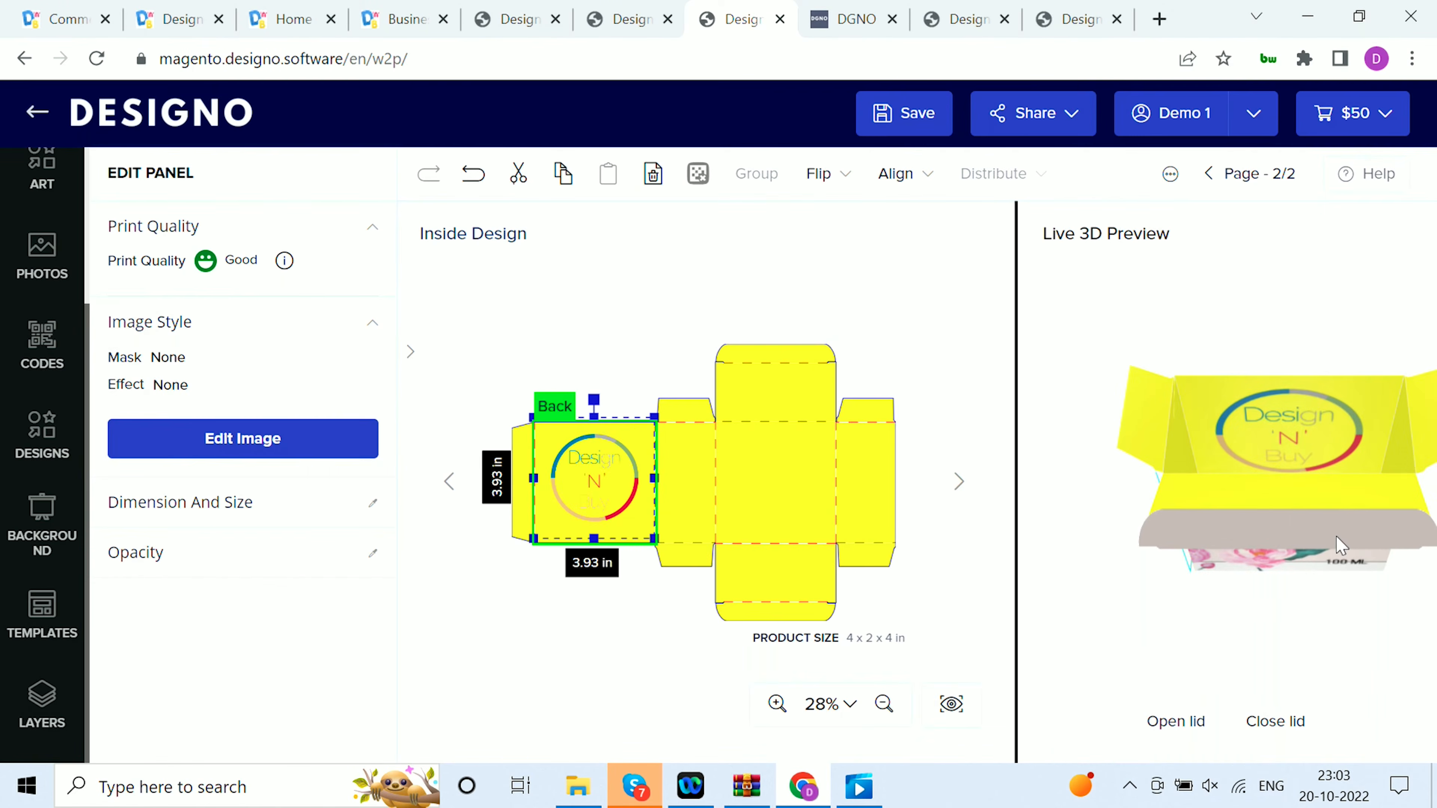
pyautogui.moveTo(1173, 511); pyautogui.dragTo(1330, 518)
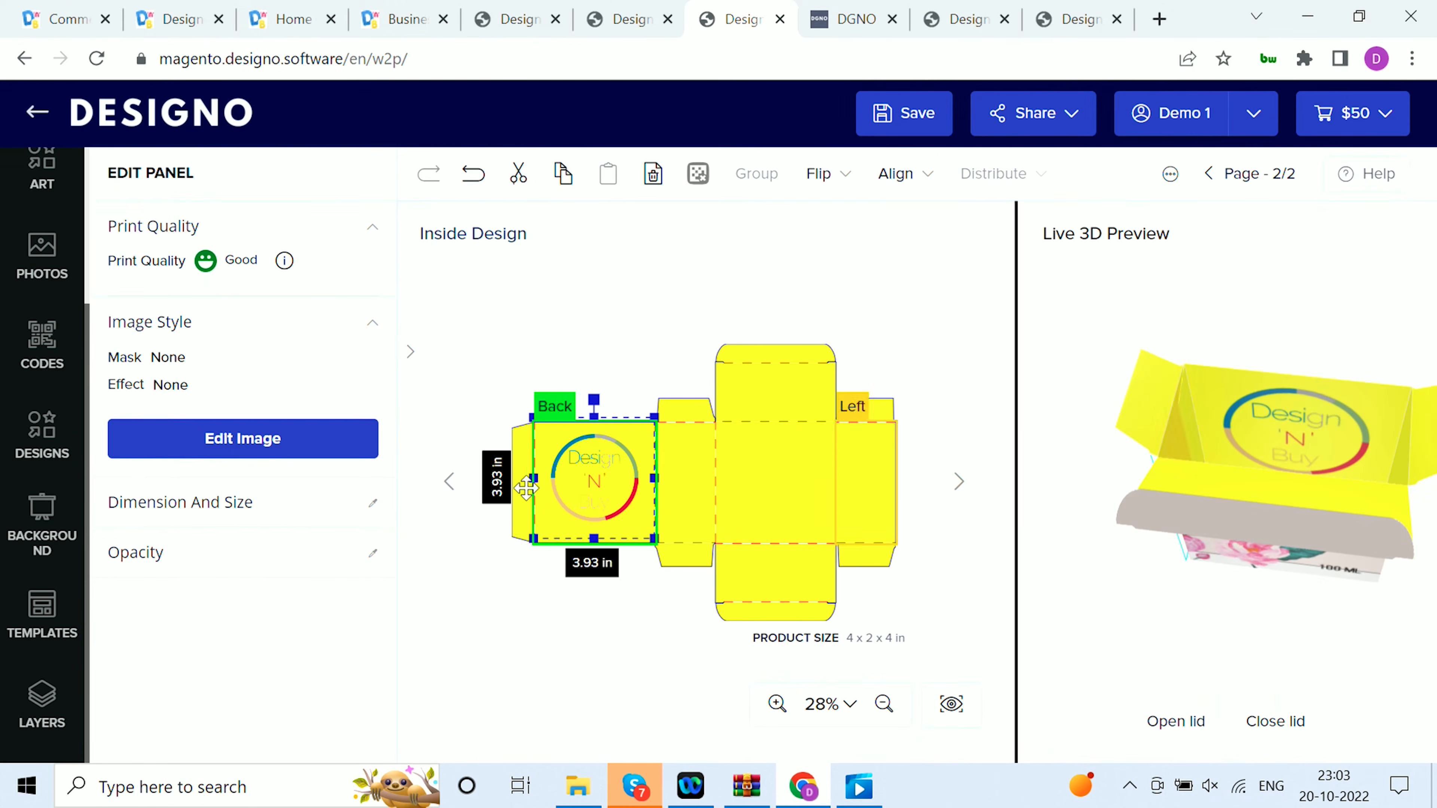
# Move the logo to the inside Front Top Flap and shrink it to about 2.45 in square
pyautogui.moveTo(580, 478); pyautogui.dragTo(764, 481)
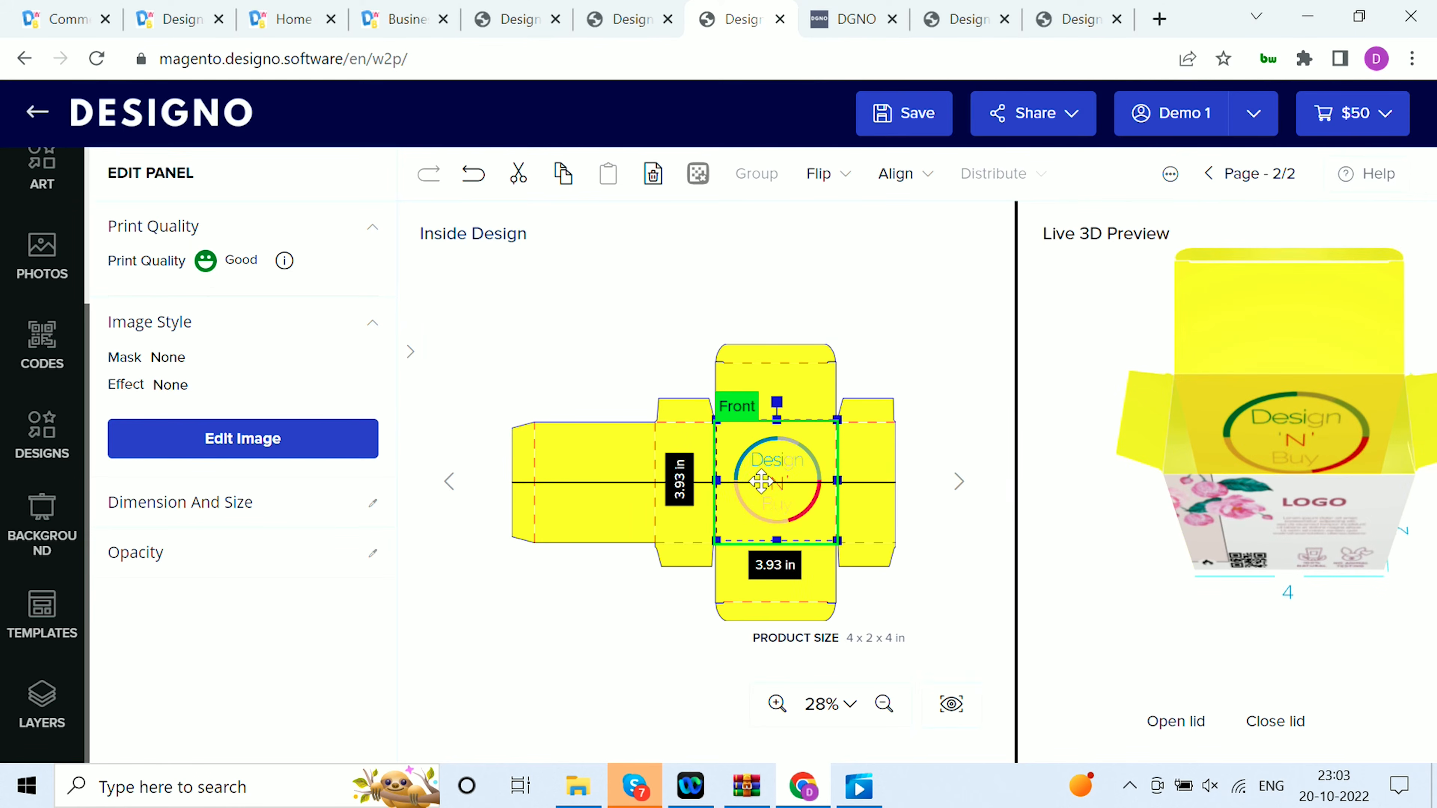
pyautogui.moveTo(840, 420); pyautogui.dragTo(784, 401)
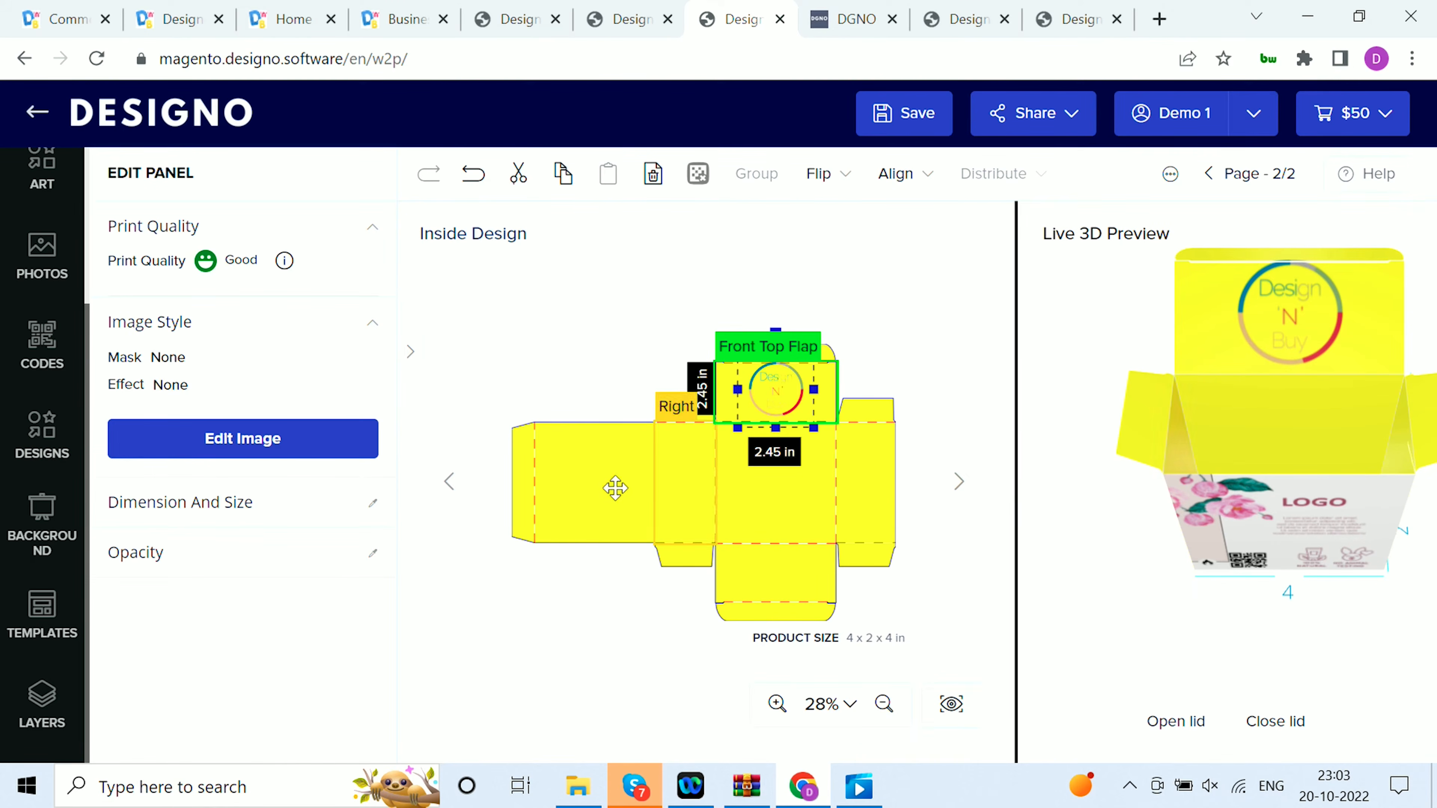
# Add the brown bear artwork from the Animals art category to the inside Front Top Flap
pyautogui.click(42, 340)
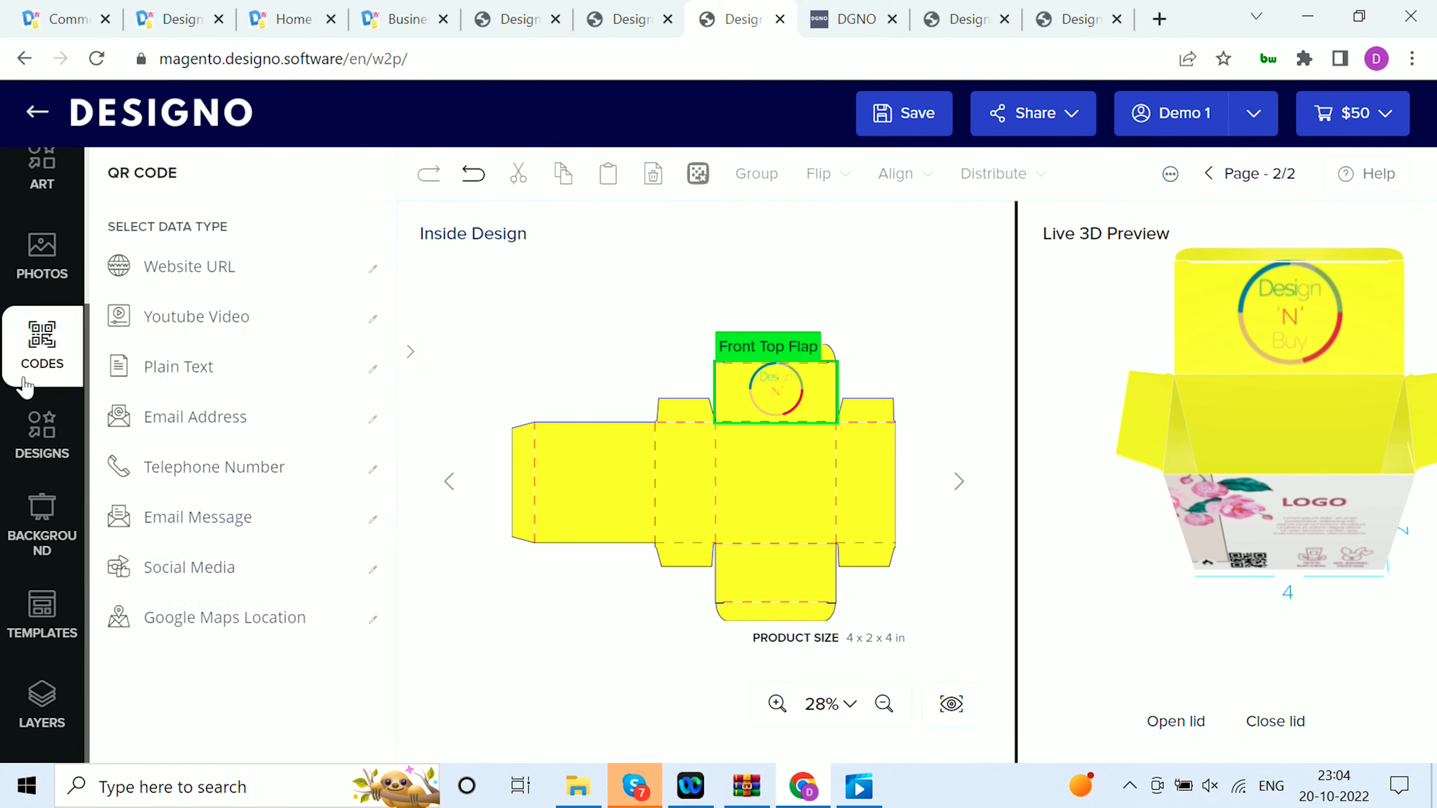
pyautogui.scroll(3, 34, 351)
pyautogui.click(17, 371)
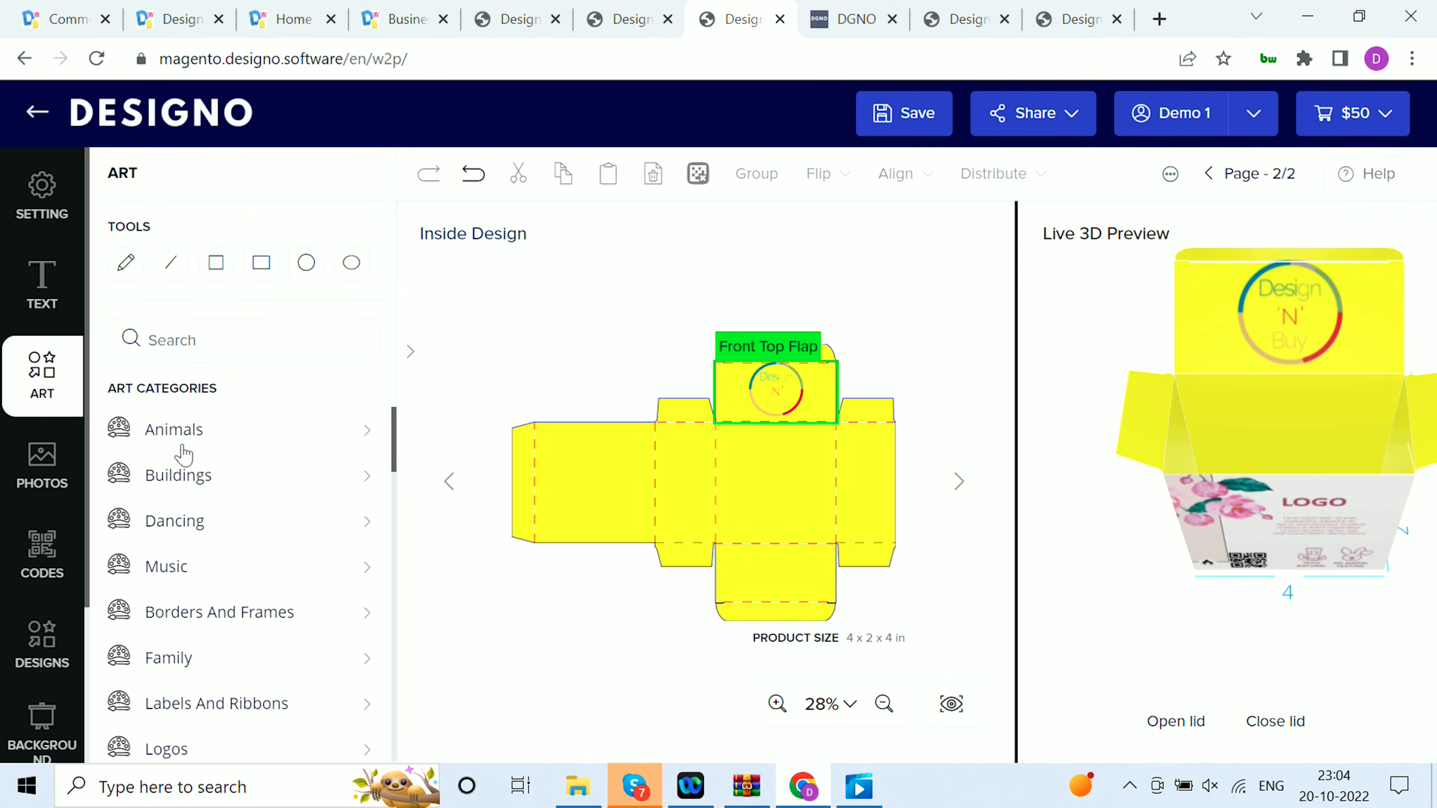
pyautogui.click(174, 429)
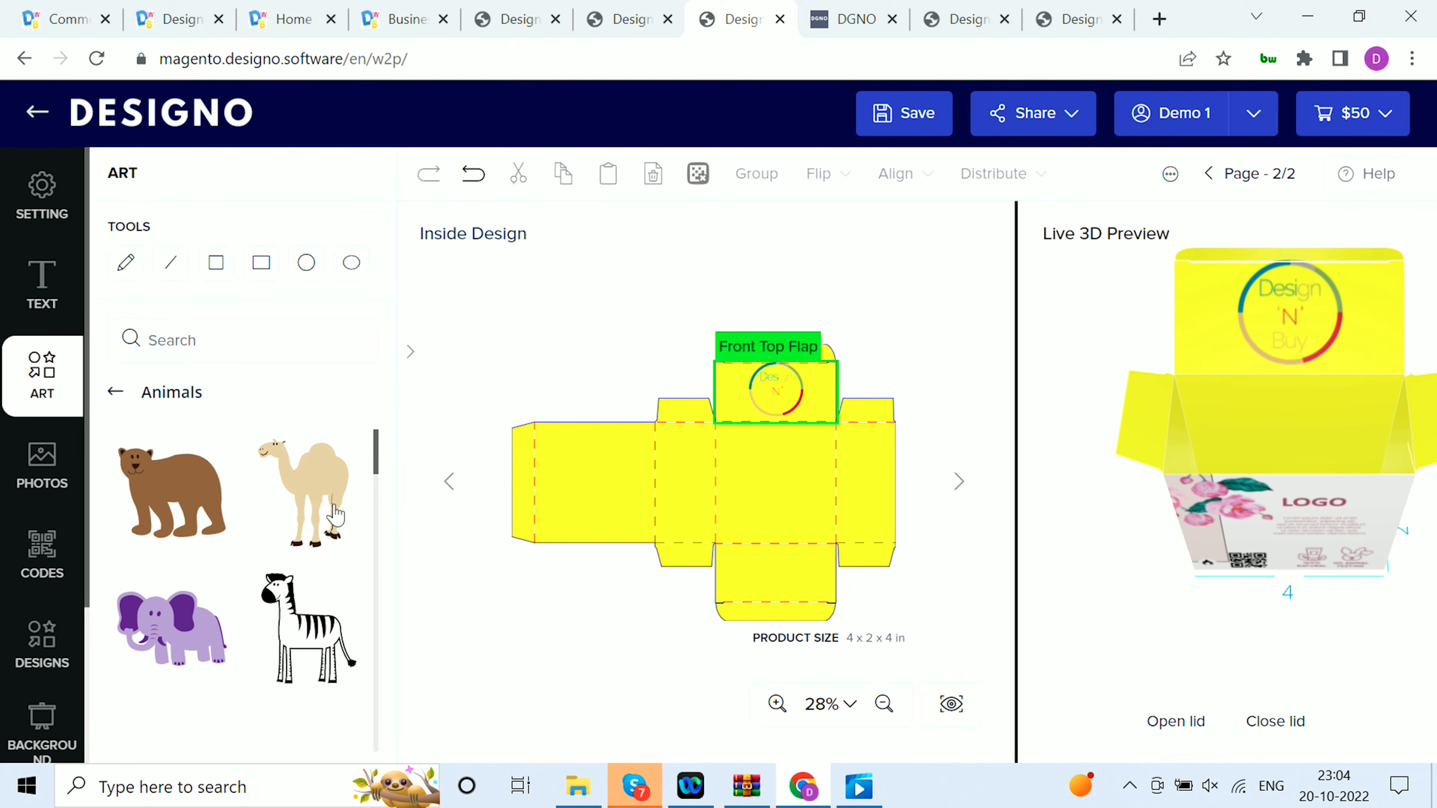
pyautogui.click(193, 509)
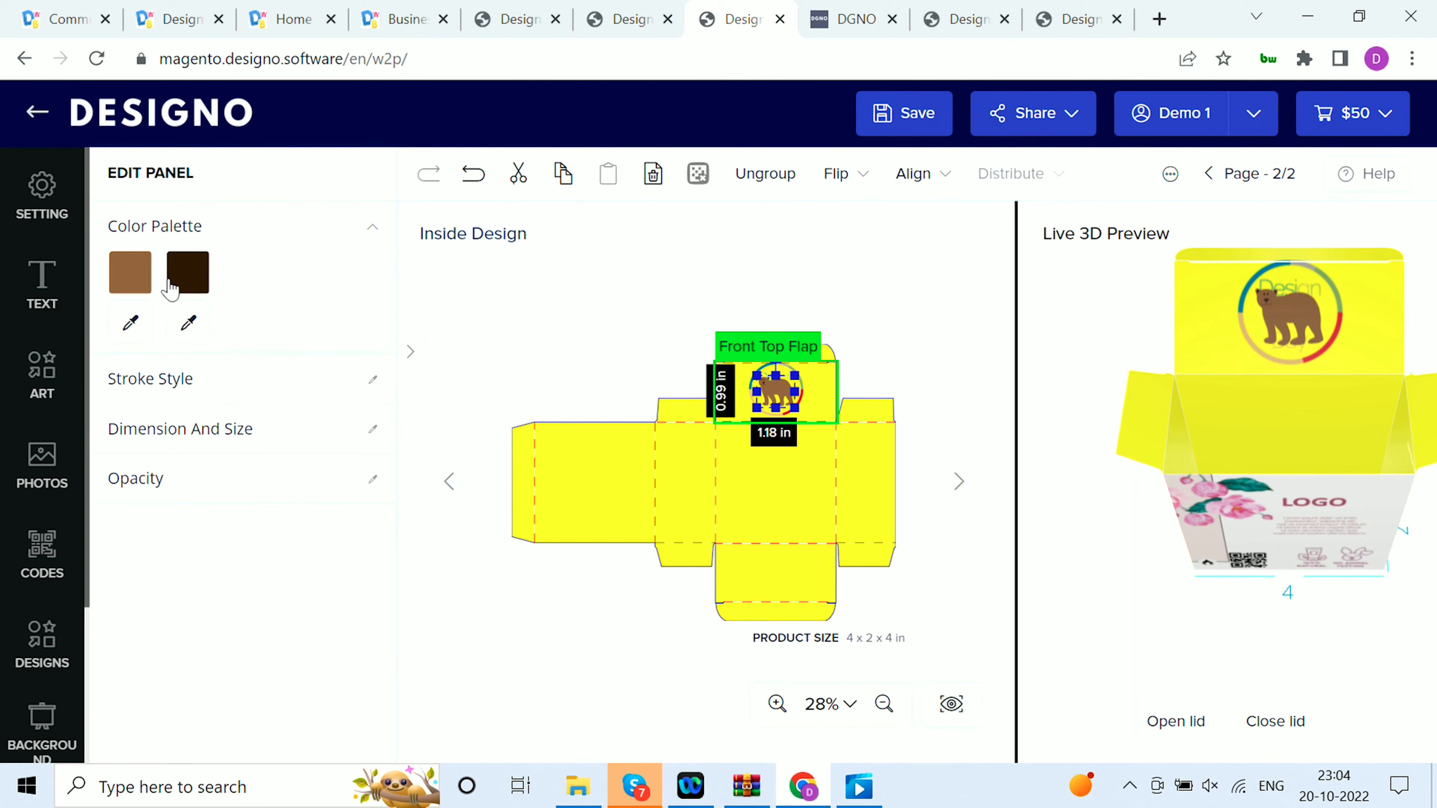
# Replace the bear artwork's dark brown colour with a colour picked from the design
pyautogui.click(189, 325)
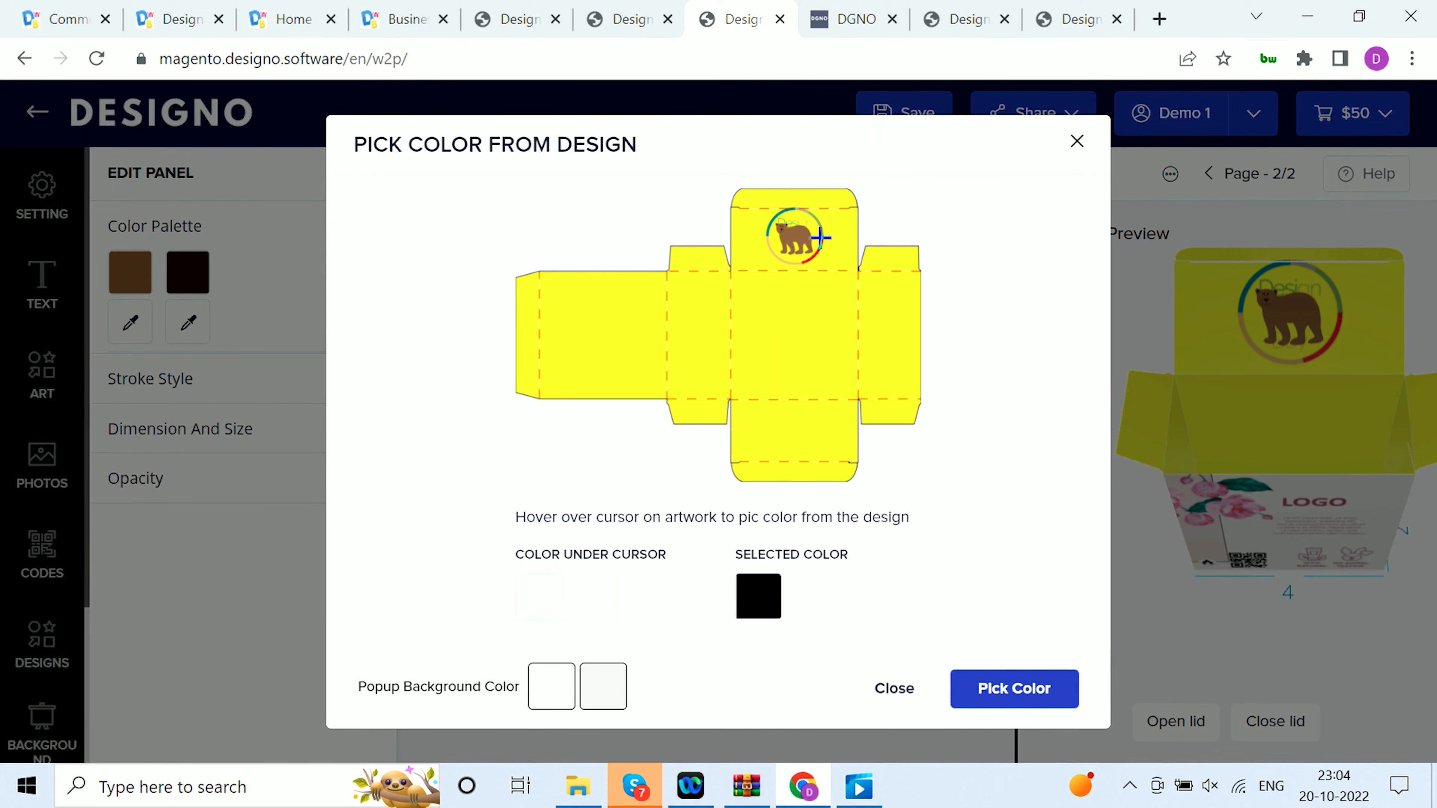
pyautogui.click(821, 250)
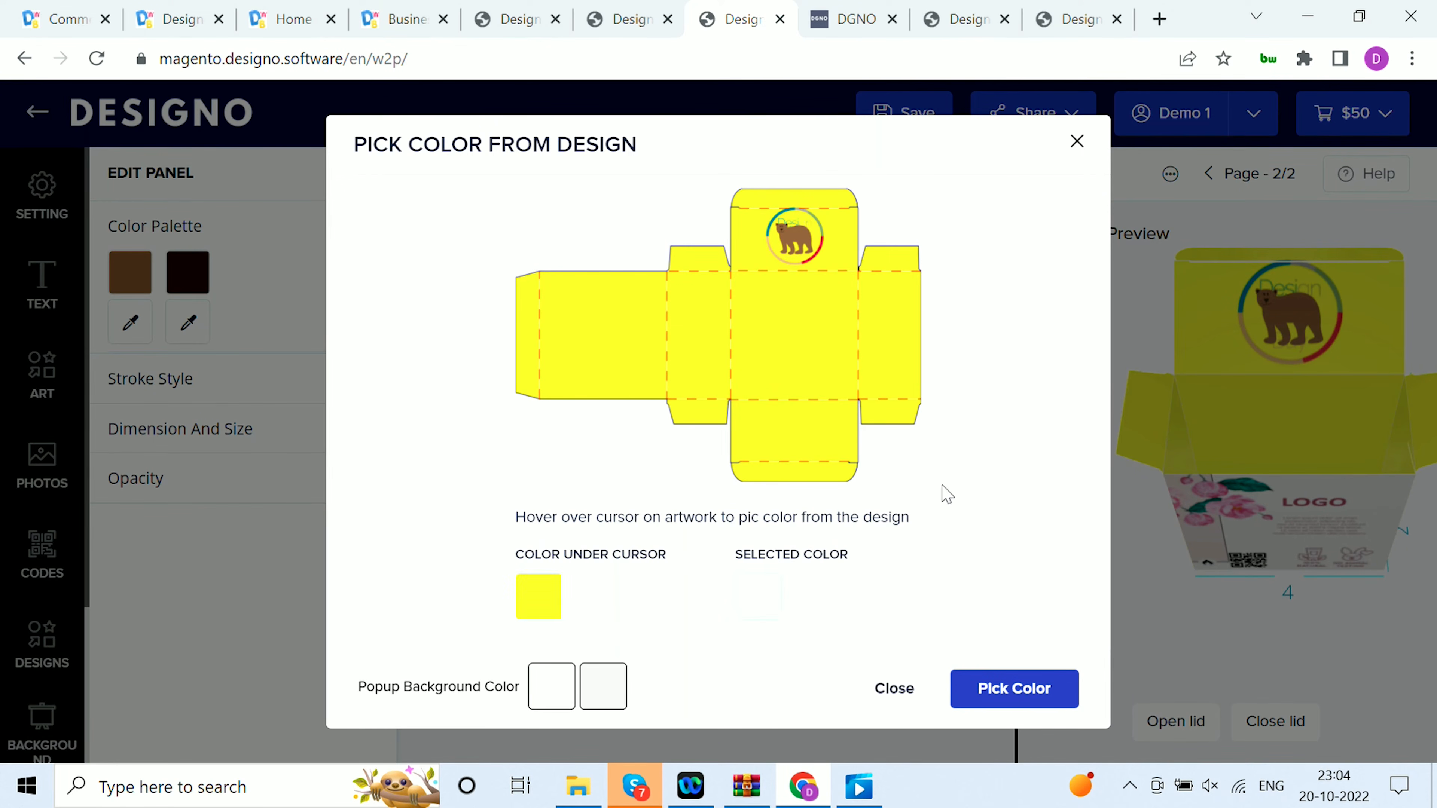
pyautogui.click(1010, 689)
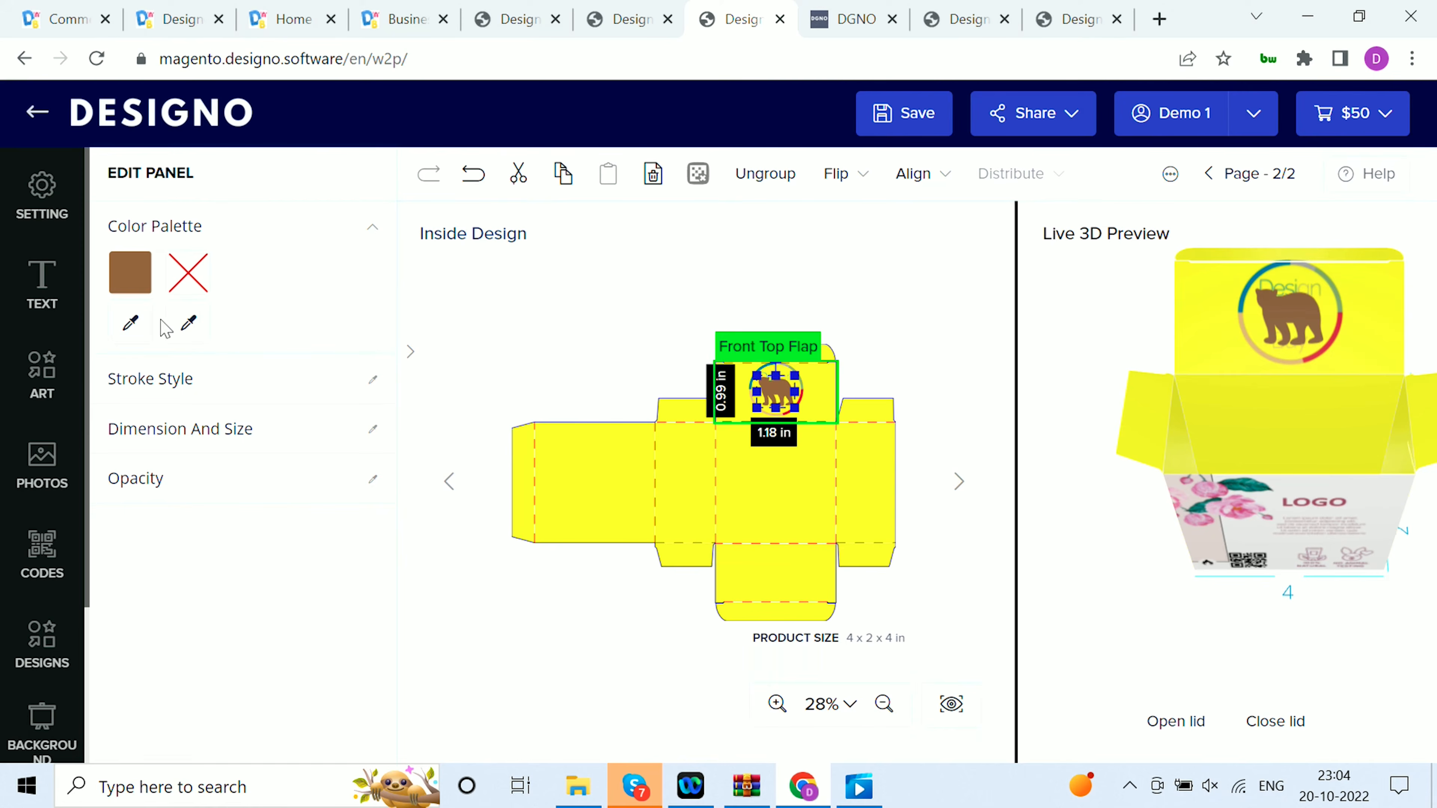
# Check the colour values and hex code of the bear artwork's brown fill
pyautogui.click(136, 275)
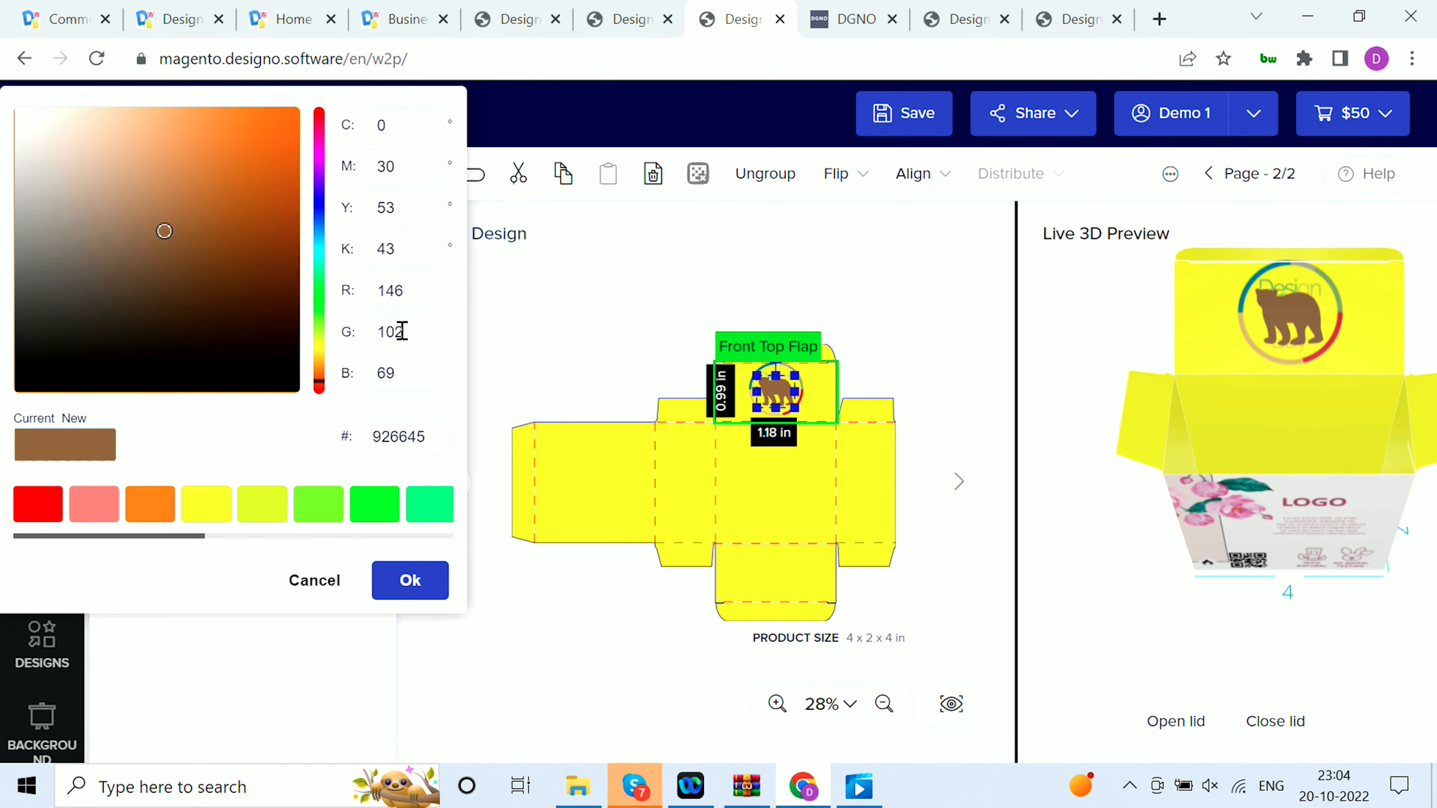
pyautogui.moveTo(433, 446); pyautogui.dragTo(369, 440)
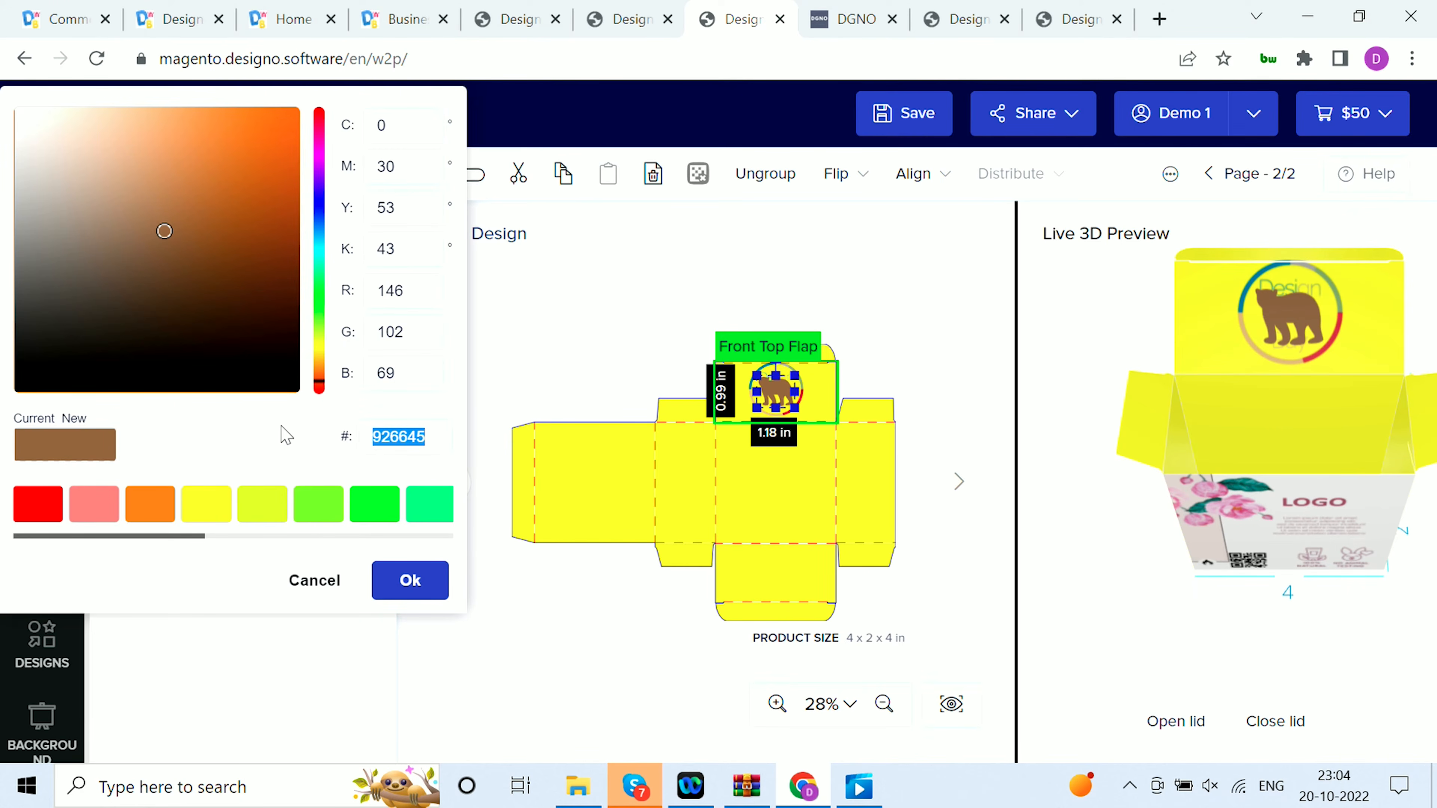
pyautogui.click(410, 580)
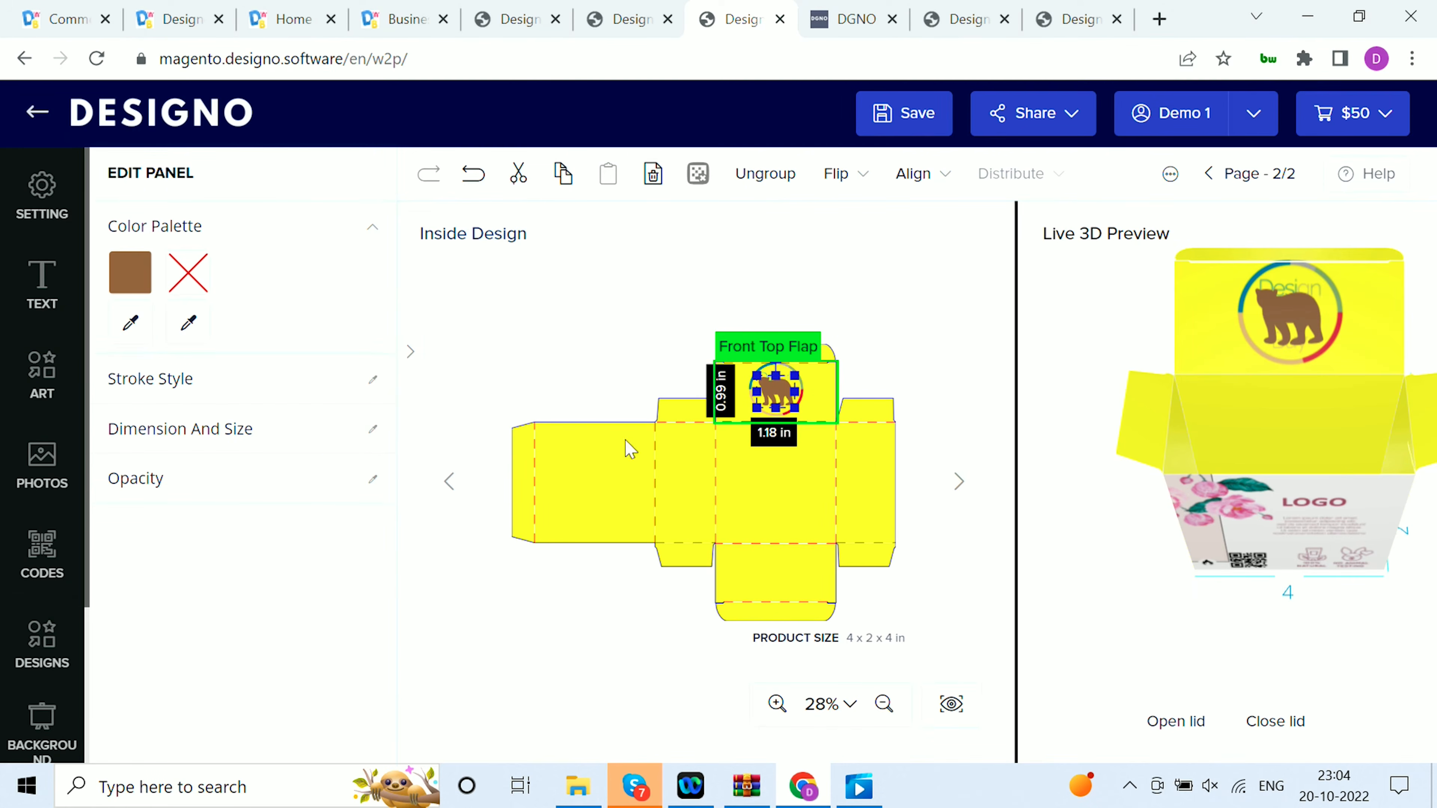
# Compare the Outside Design with the Inside Design, and check the print quality of the logo on the Front Top Flap
pyautogui.click(447, 496)
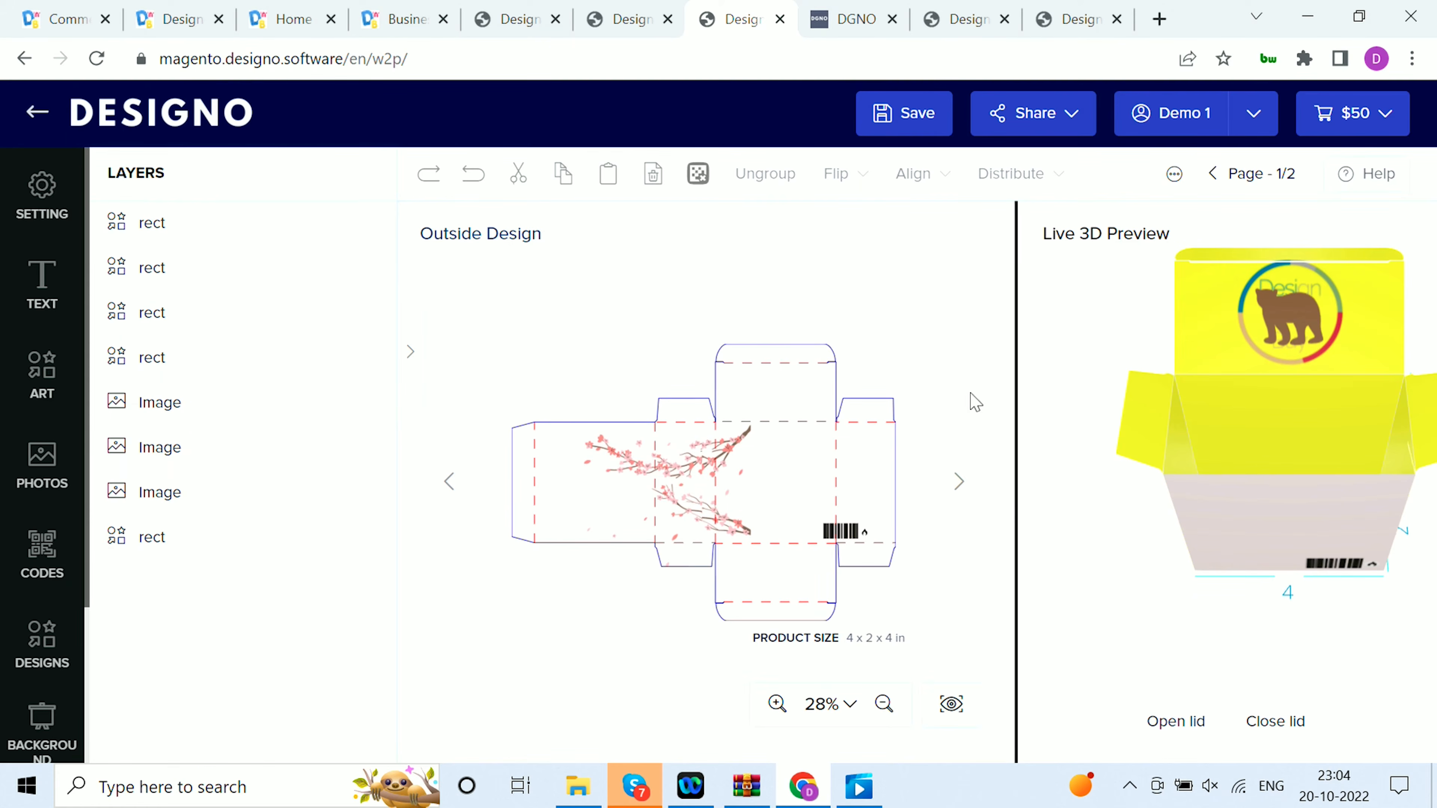
pyautogui.click(972, 485)
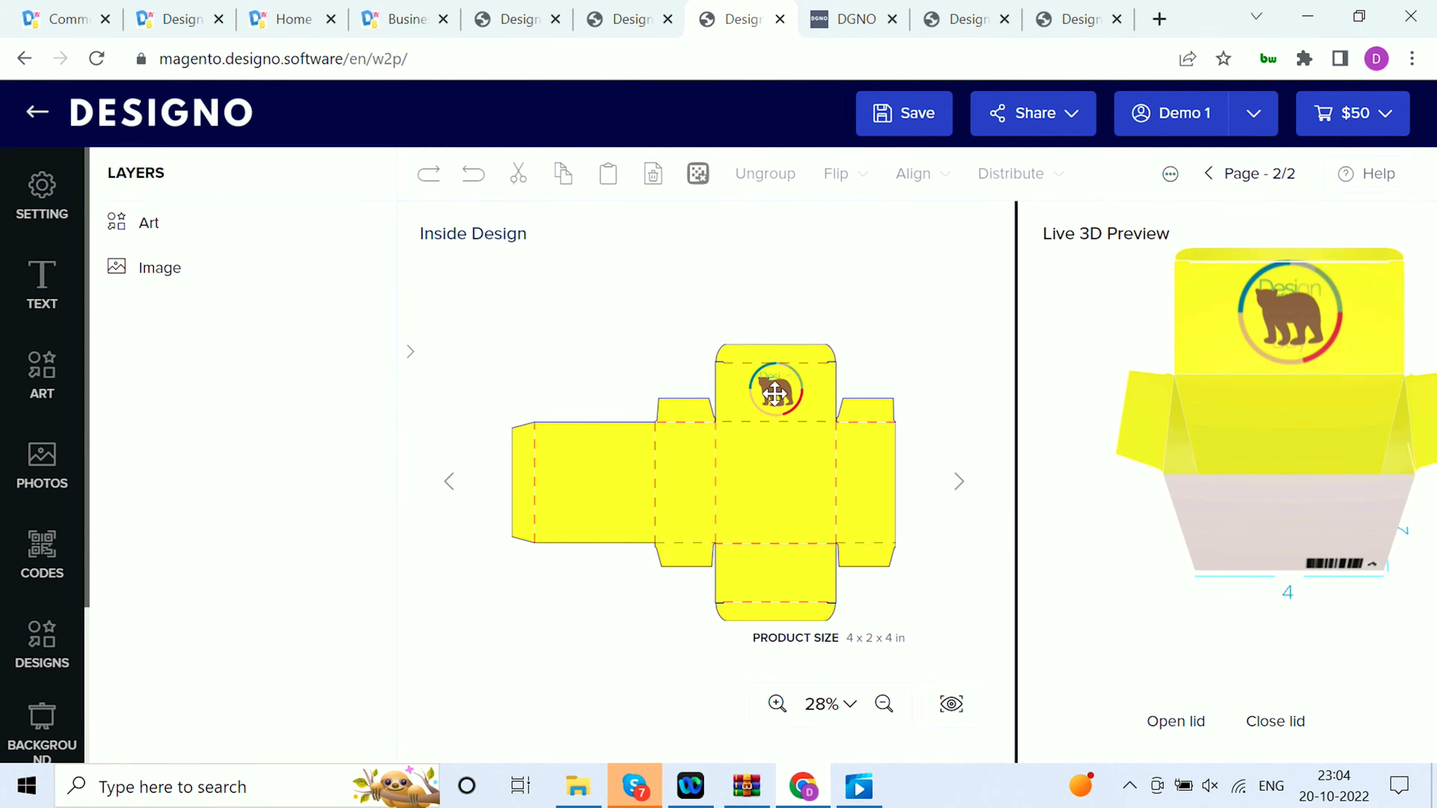
pyautogui.click(785, 380)
pyautogui.doubleClick(257, 254)
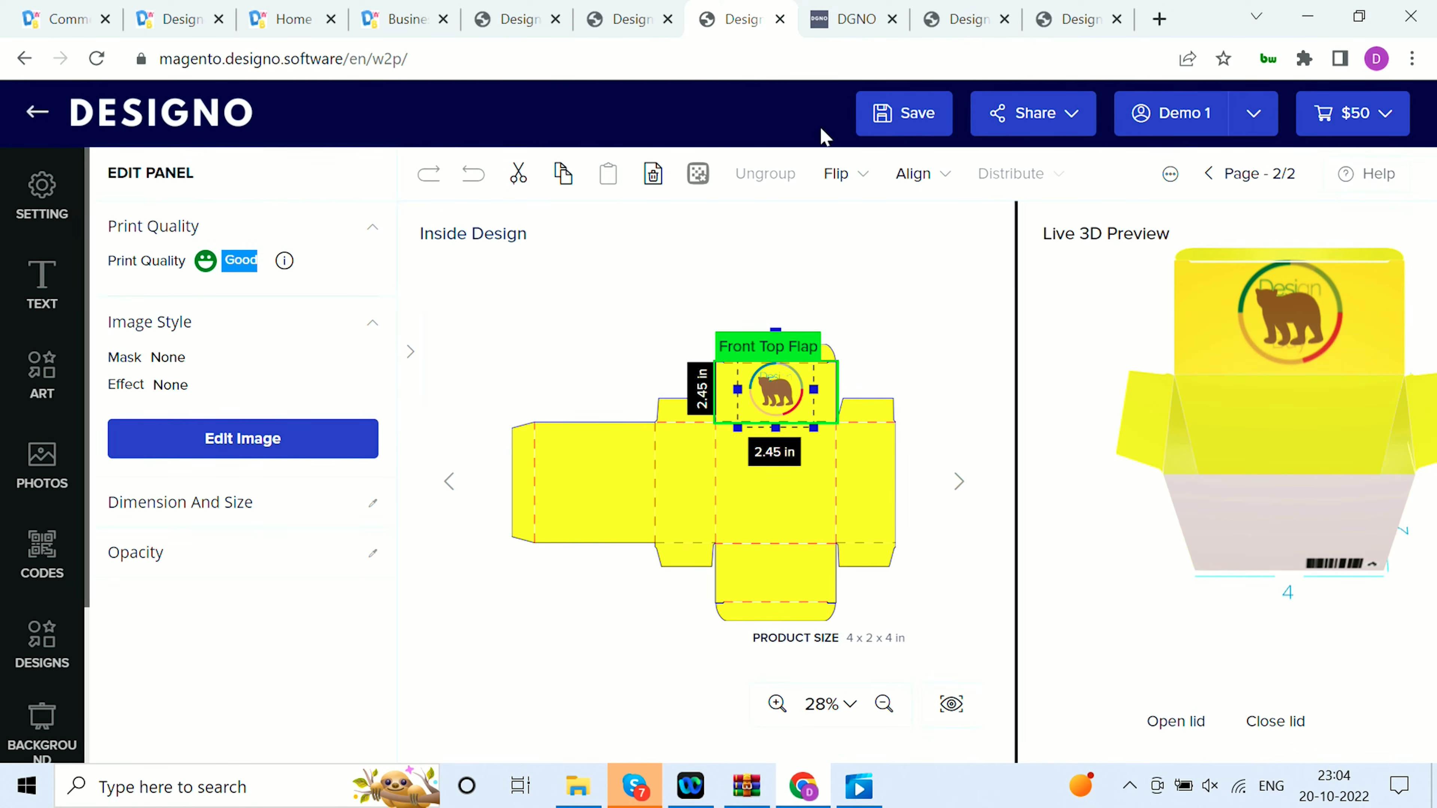
# In the Sports Tshirt design, choose yellow_a for the Main garment layer and select the Strip layer
pyautogui.click(1064, 14)
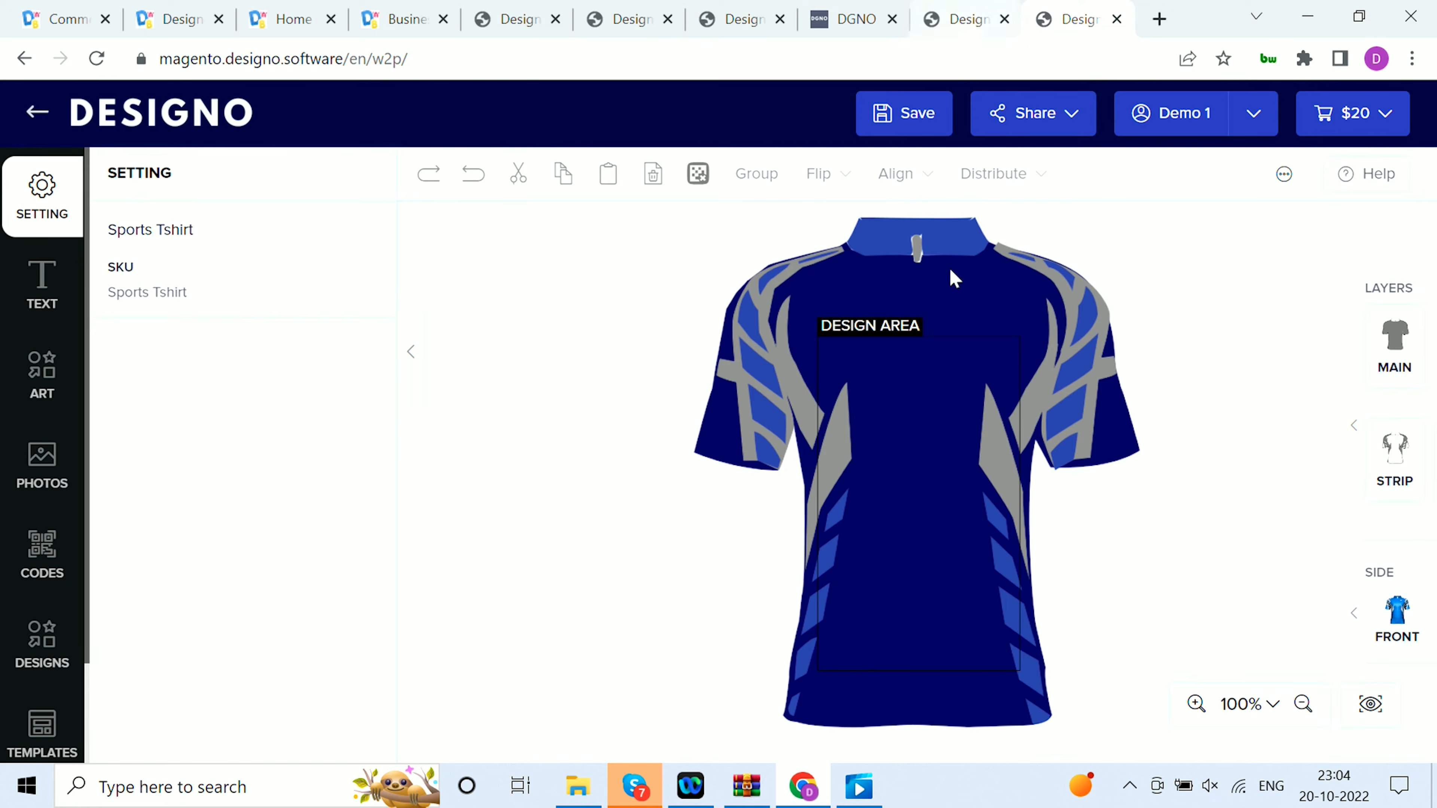
pyautogui.click(1355, 428)
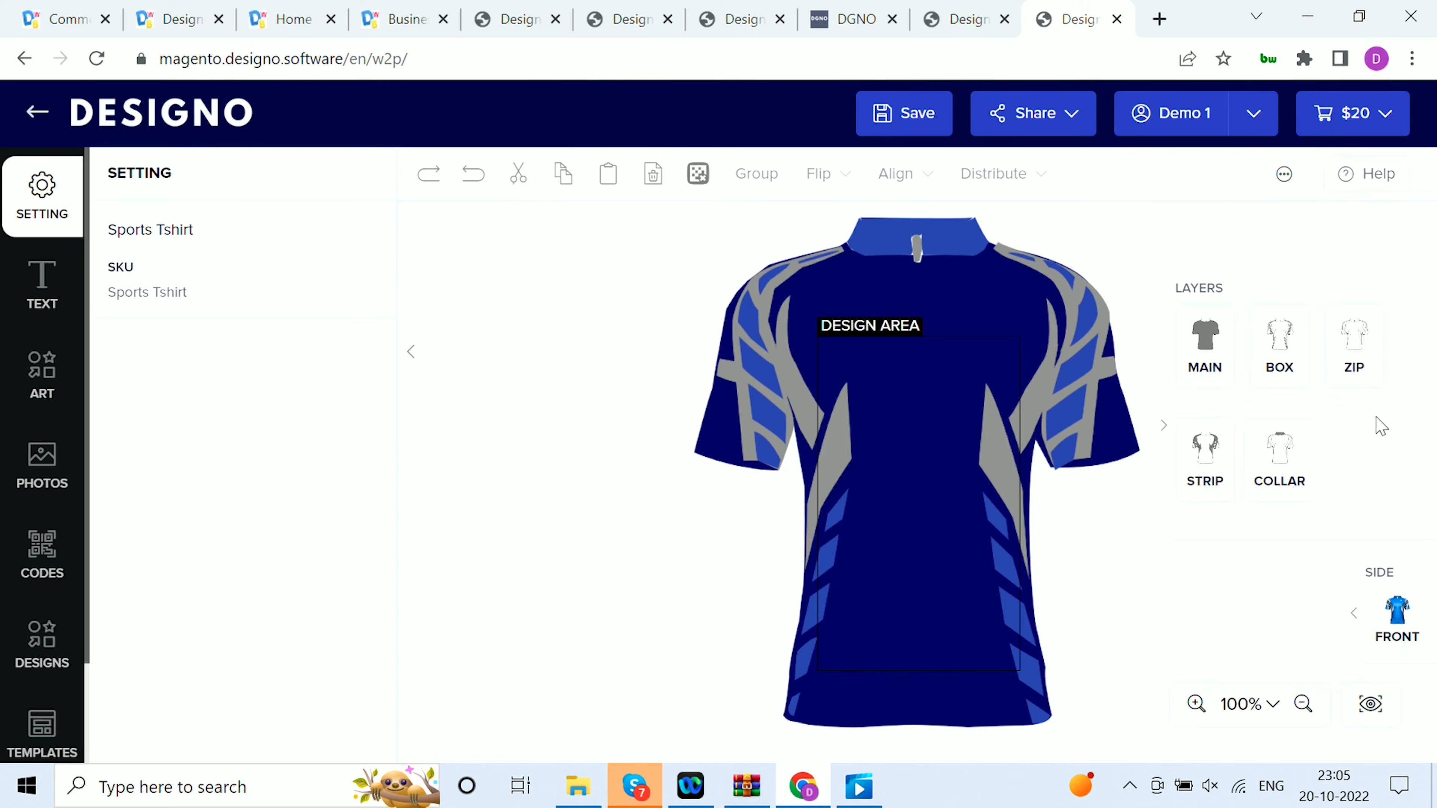
pyautogui.click(1188, 348)
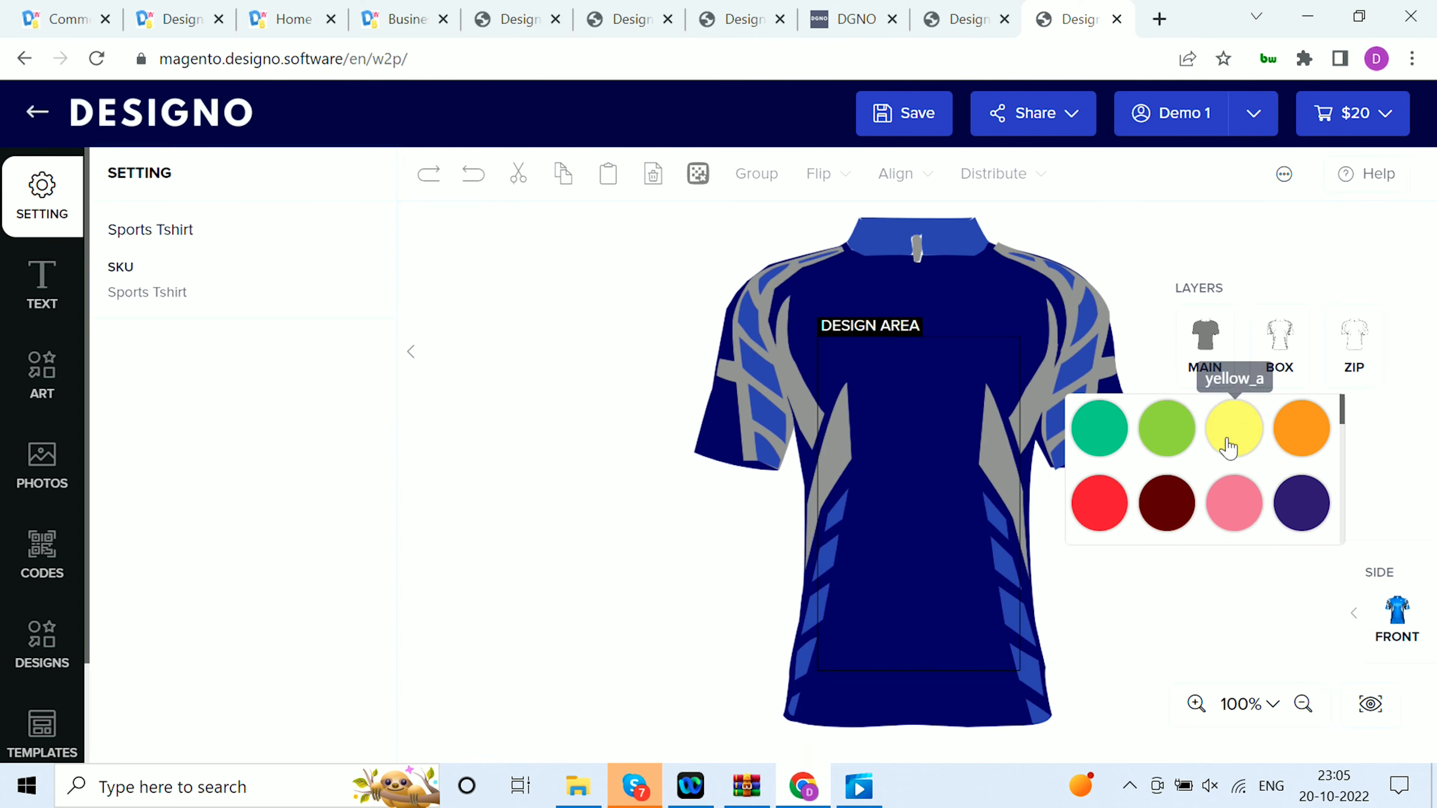
pyautogui.click(1227, 447)
pyautogui.click(1225, 481)
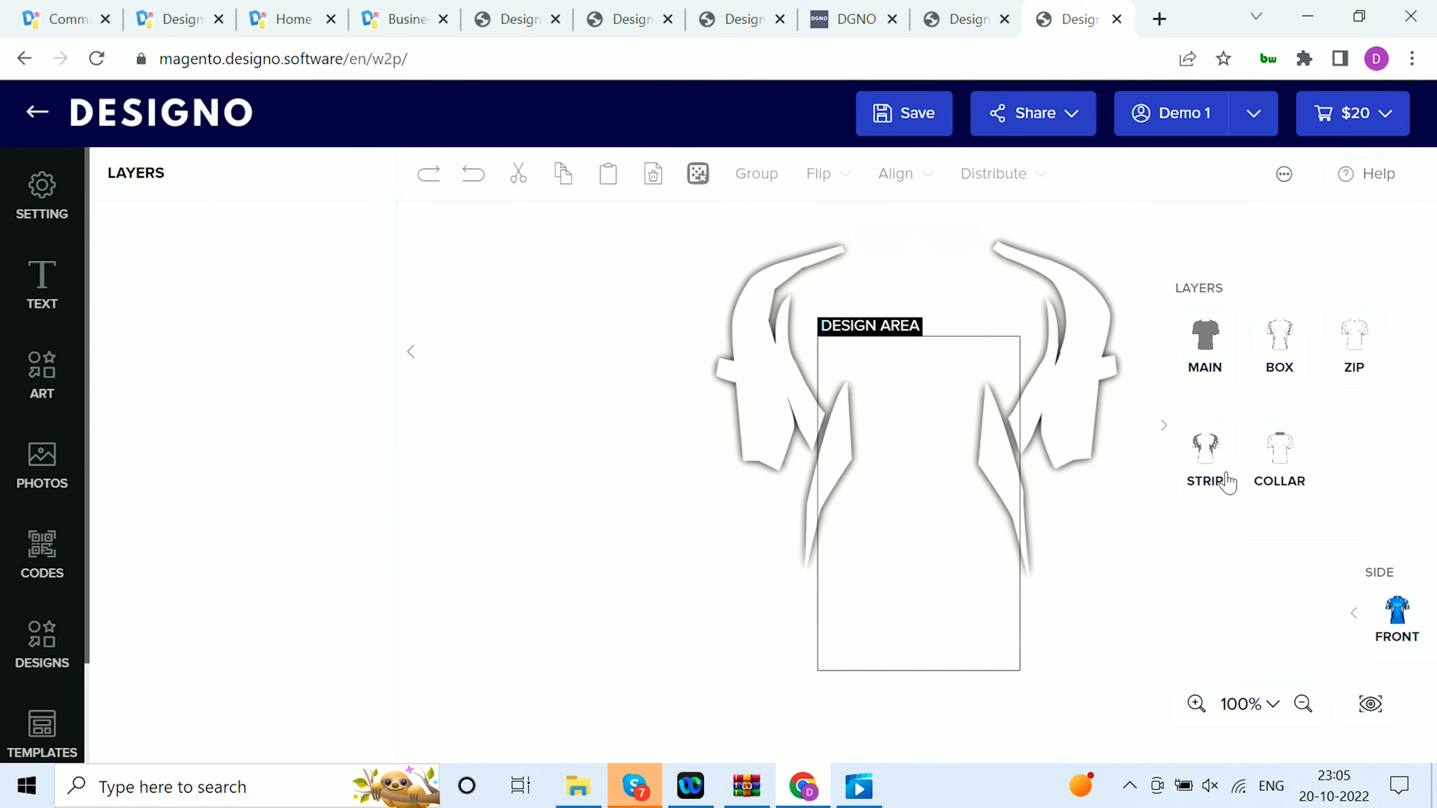
pyautogui.click(1101, 611)
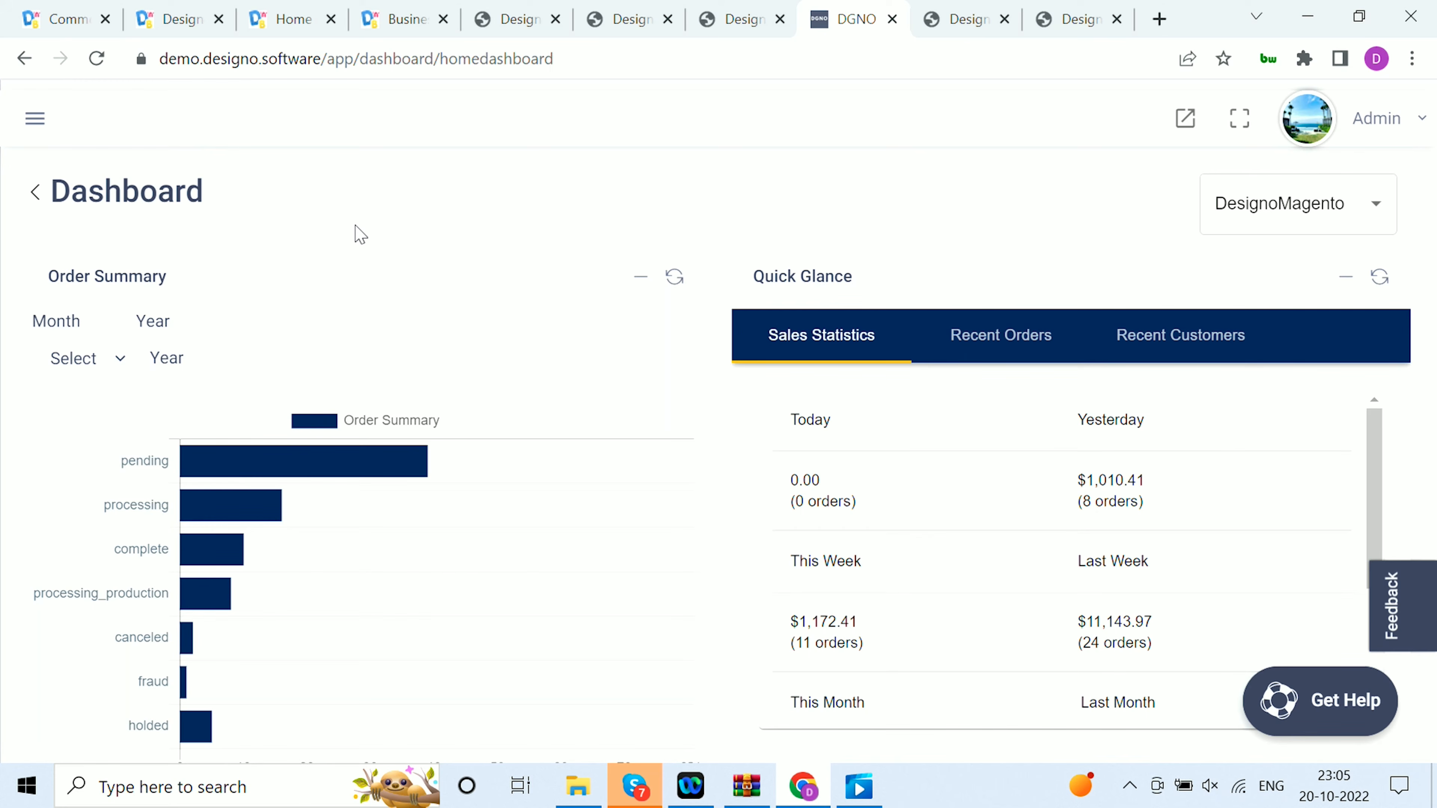
# In the DesignO admin dashboard, examine the available stores and the order summary, sales and best-selling product charts
pyautogui.click(1388, 204)
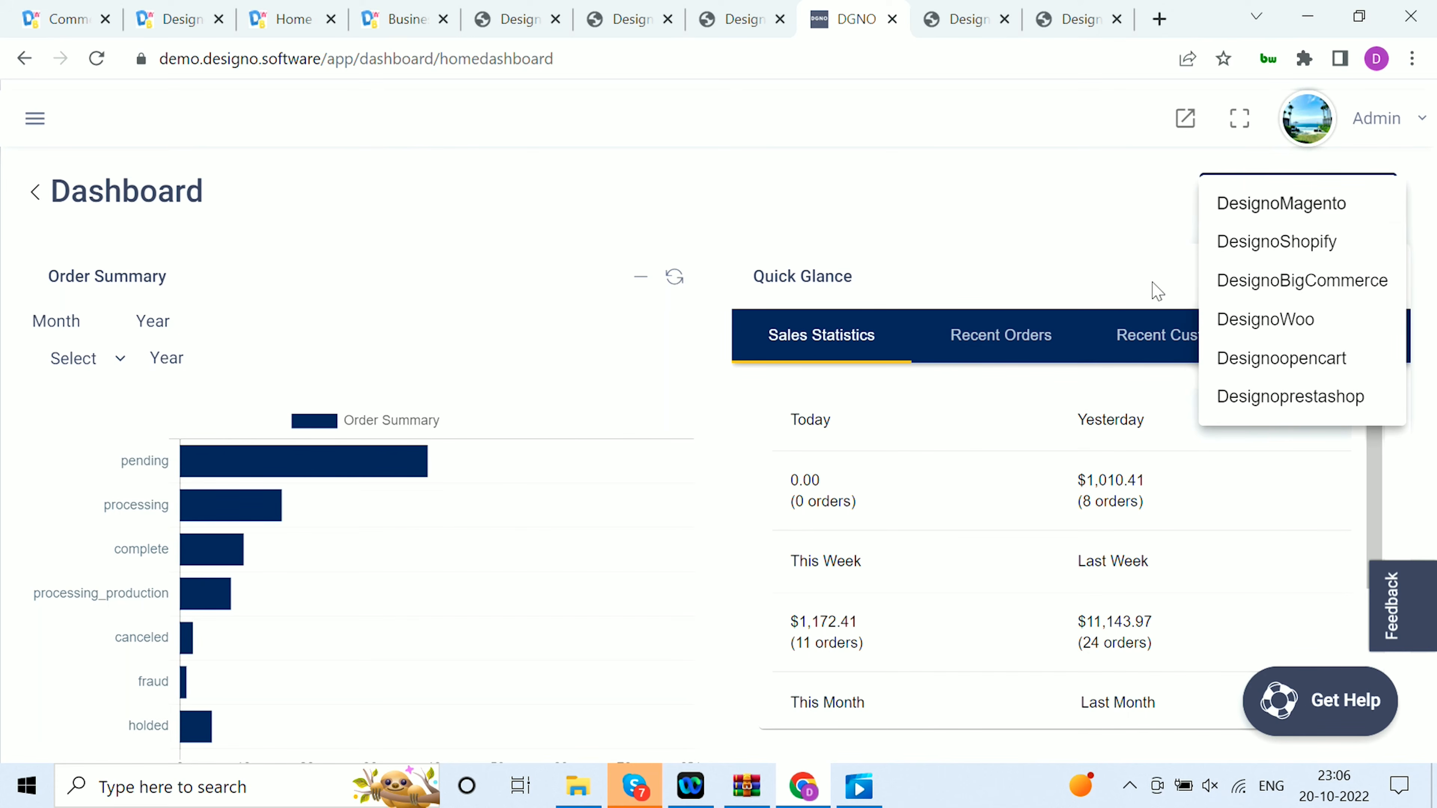
pyautogui.click(1097, 263)
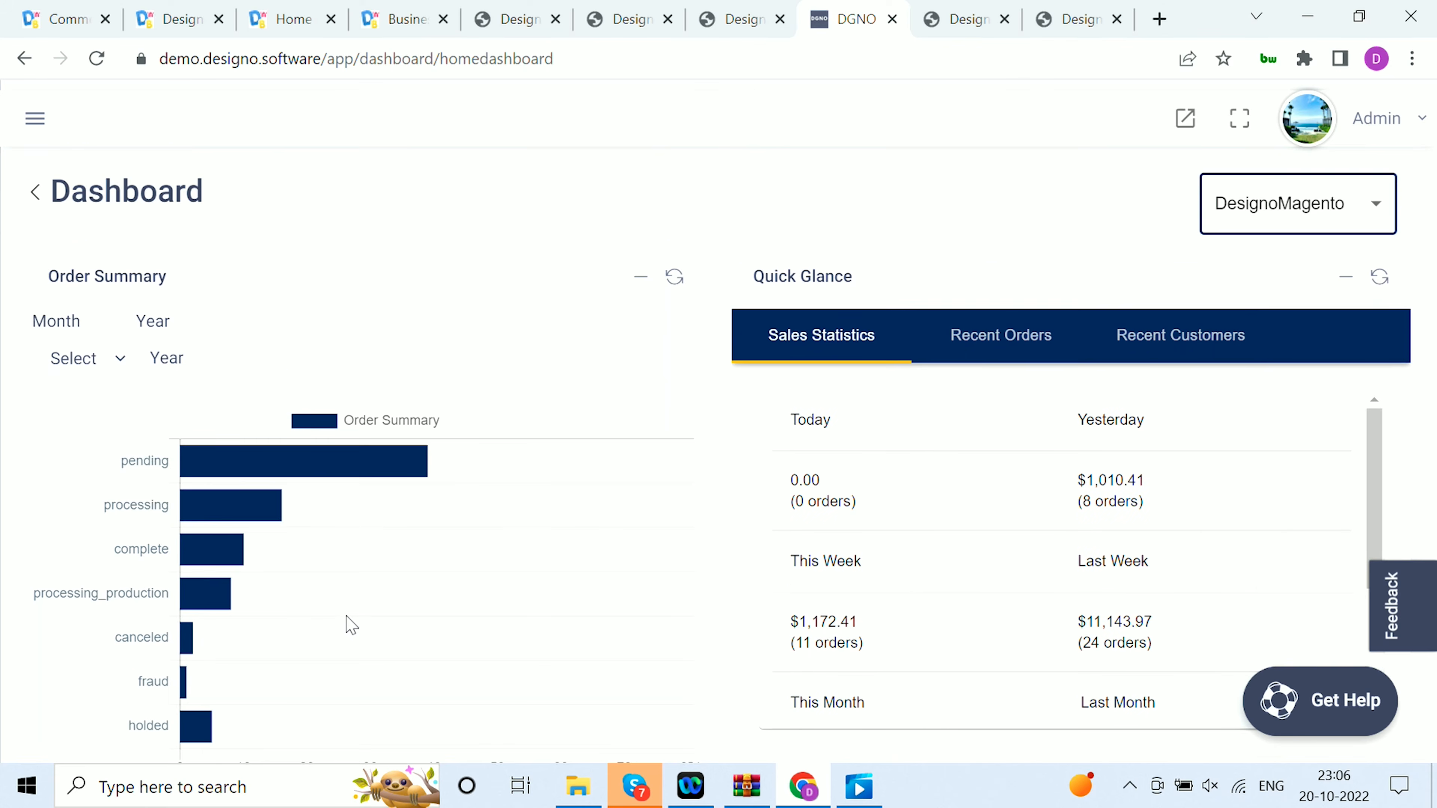
pyautogui.scroll(-5, 346, 622)
pyautogui.scroll(4, 266, 385)
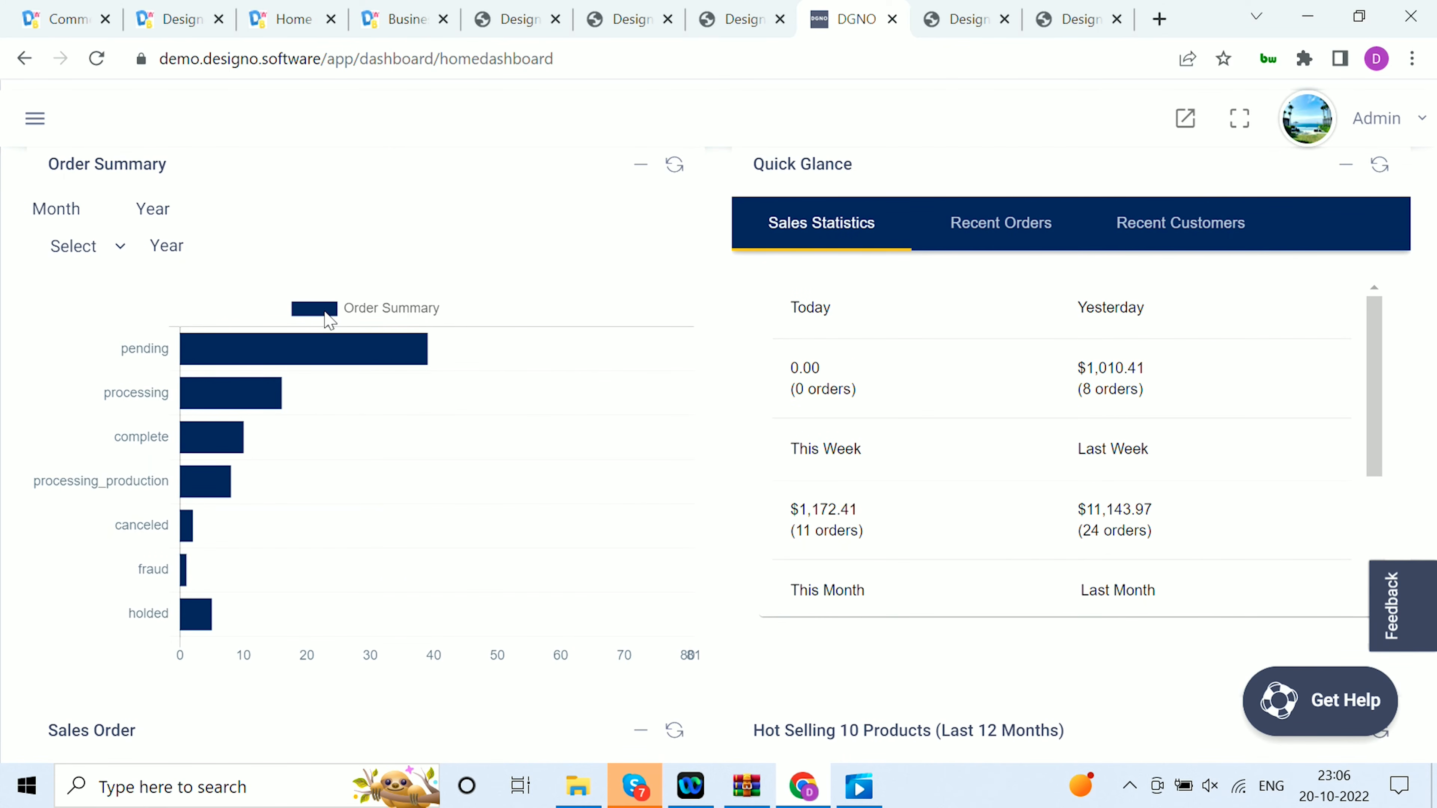
pyautogui.scroll(-10, 732, 311)
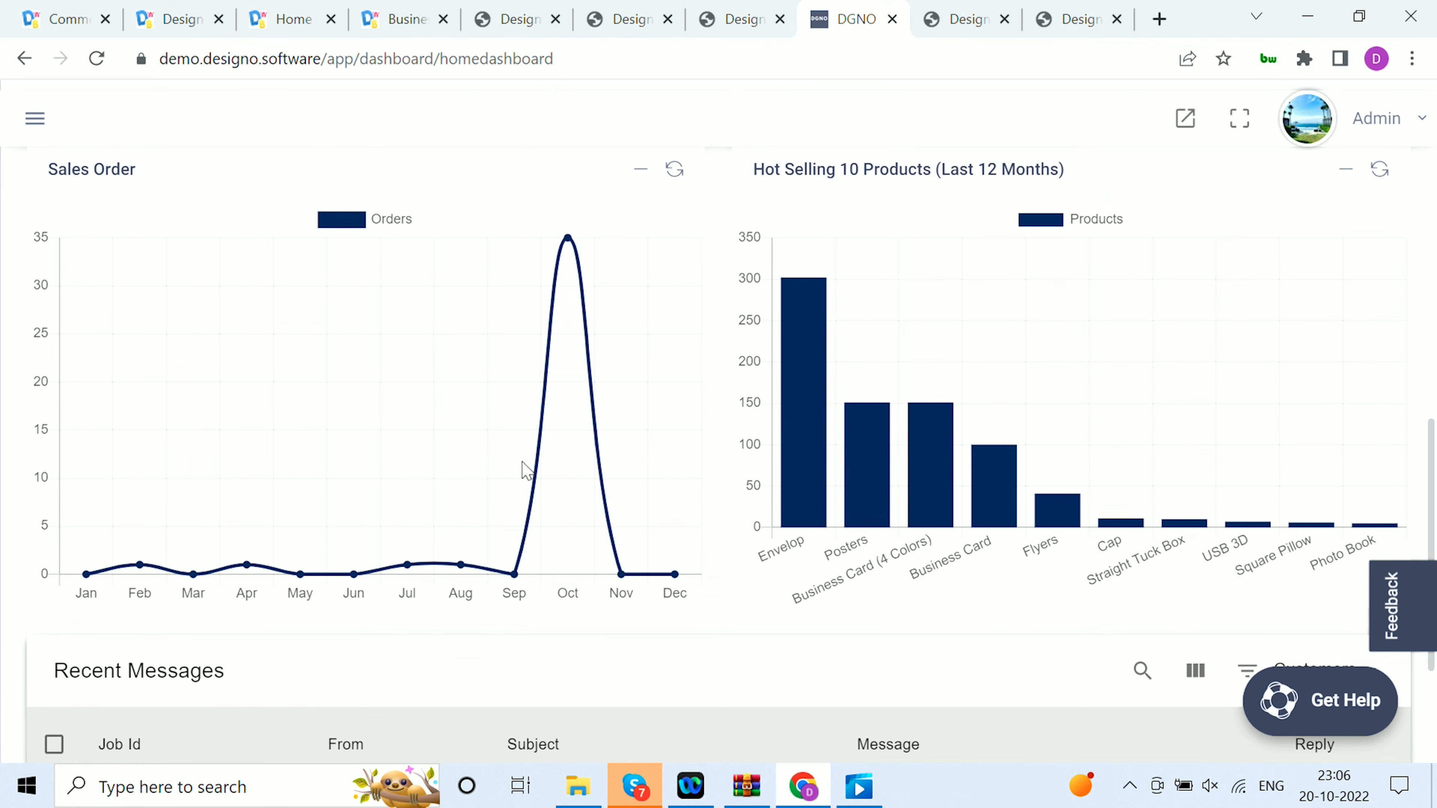
# Open the reply thread of the recent customer message about the awaited company logo and show it full screen
pyautogui.scroll(-5, 457, 543)
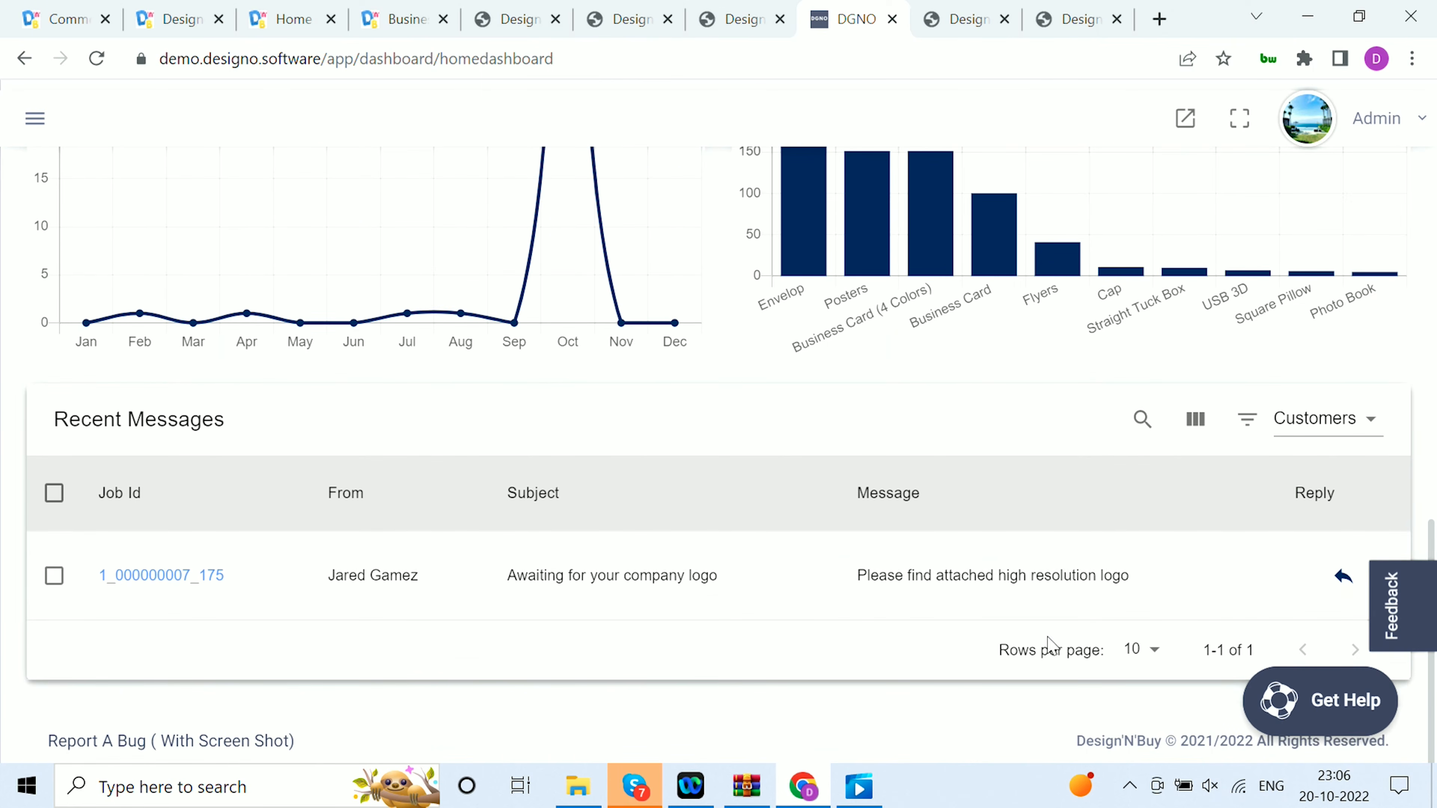
pyautogui.click(1344, 578)
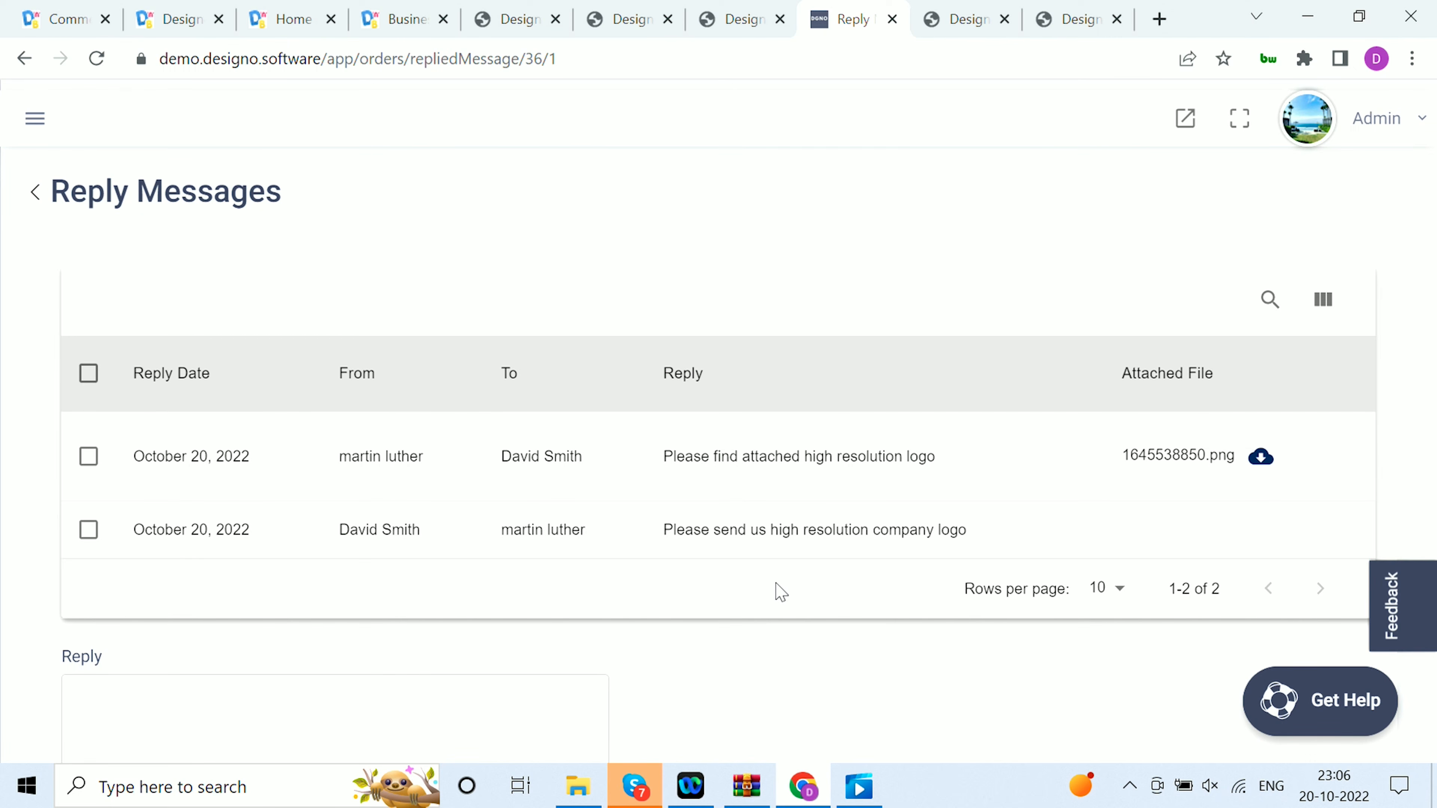
pyautogui.click(1240, 119)
# Open the Job Dashboard and examine the job summary chart and the job status tiles
pyautogui.click(33, 38)
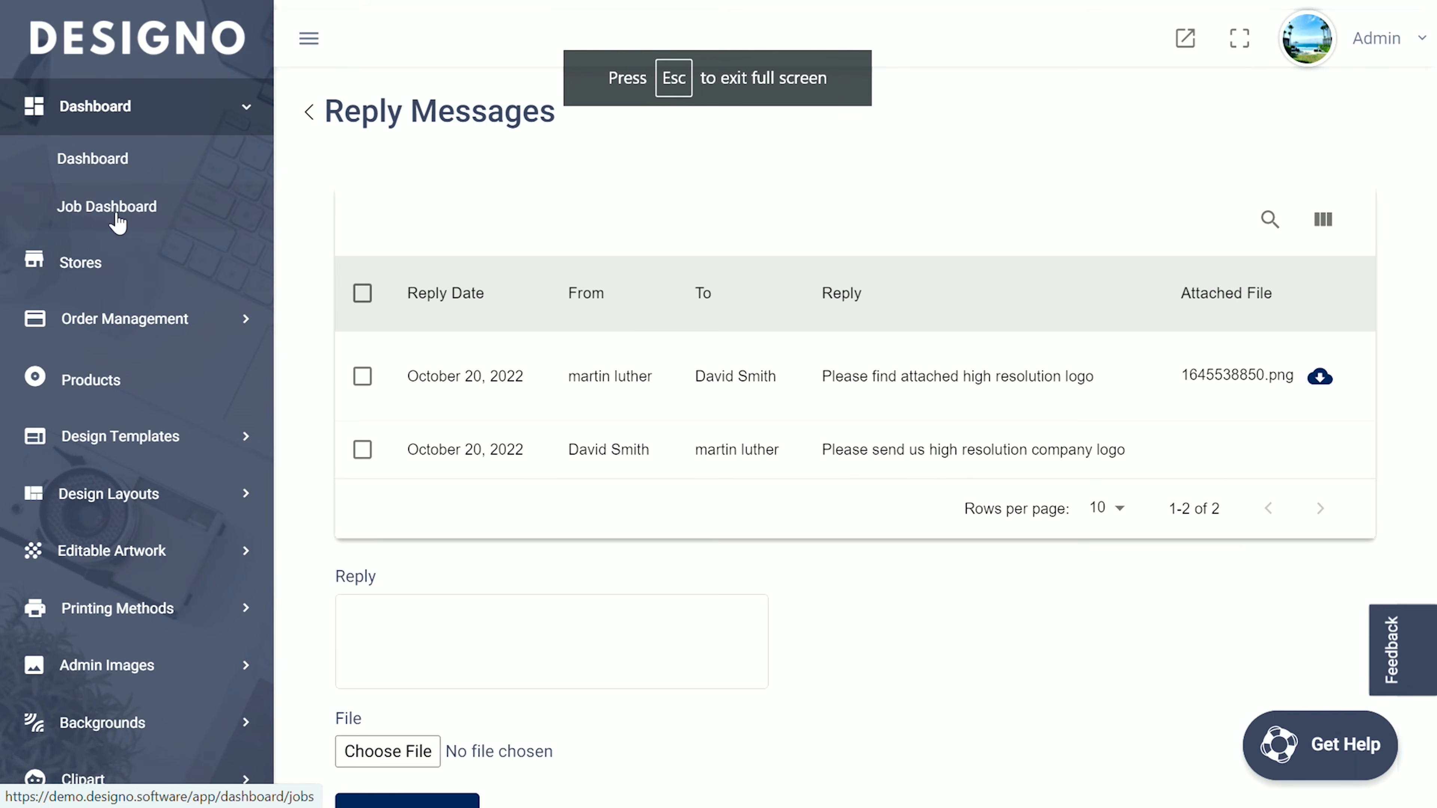
pyautogui.click(119, 211)
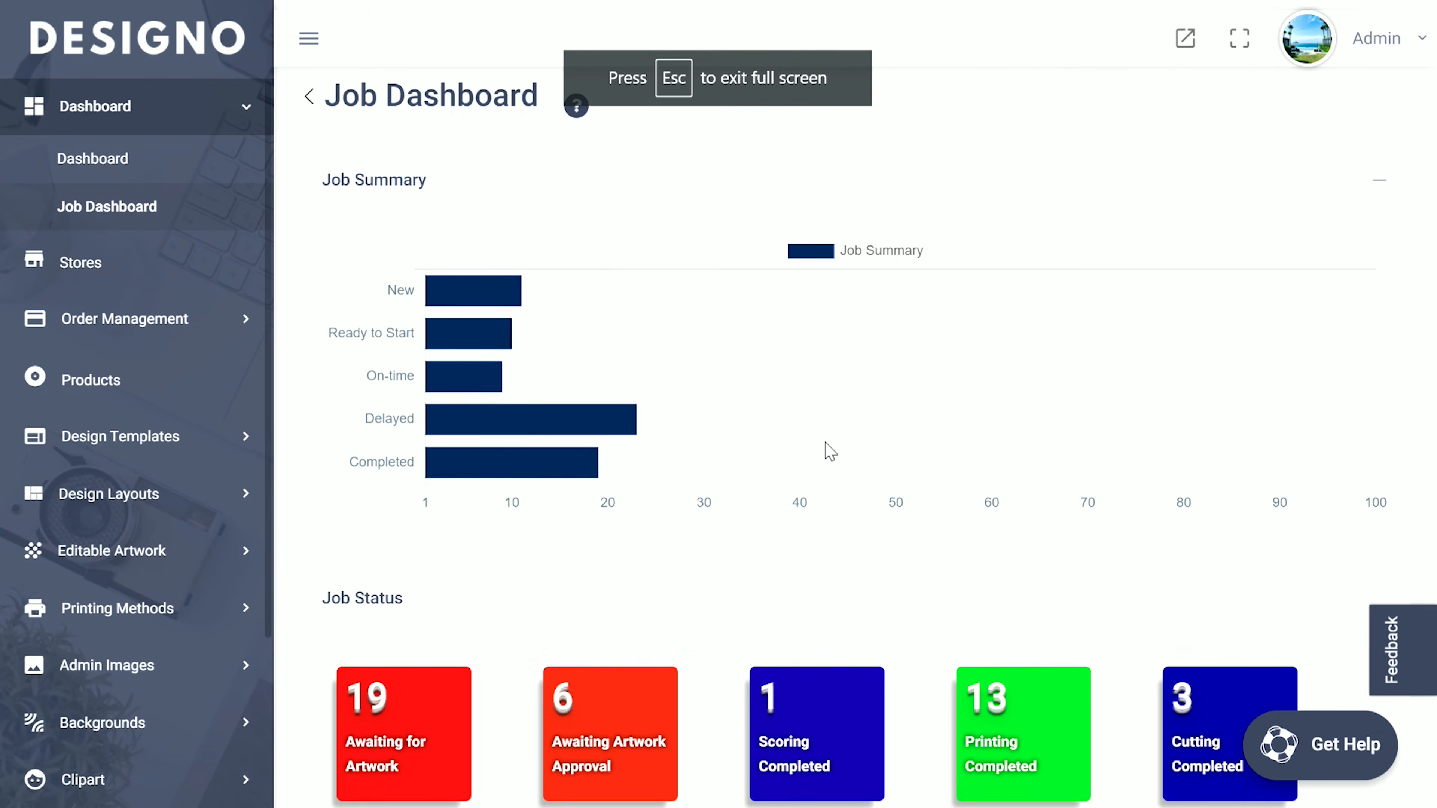
pyautogui.scroll(-10, 635, 545)
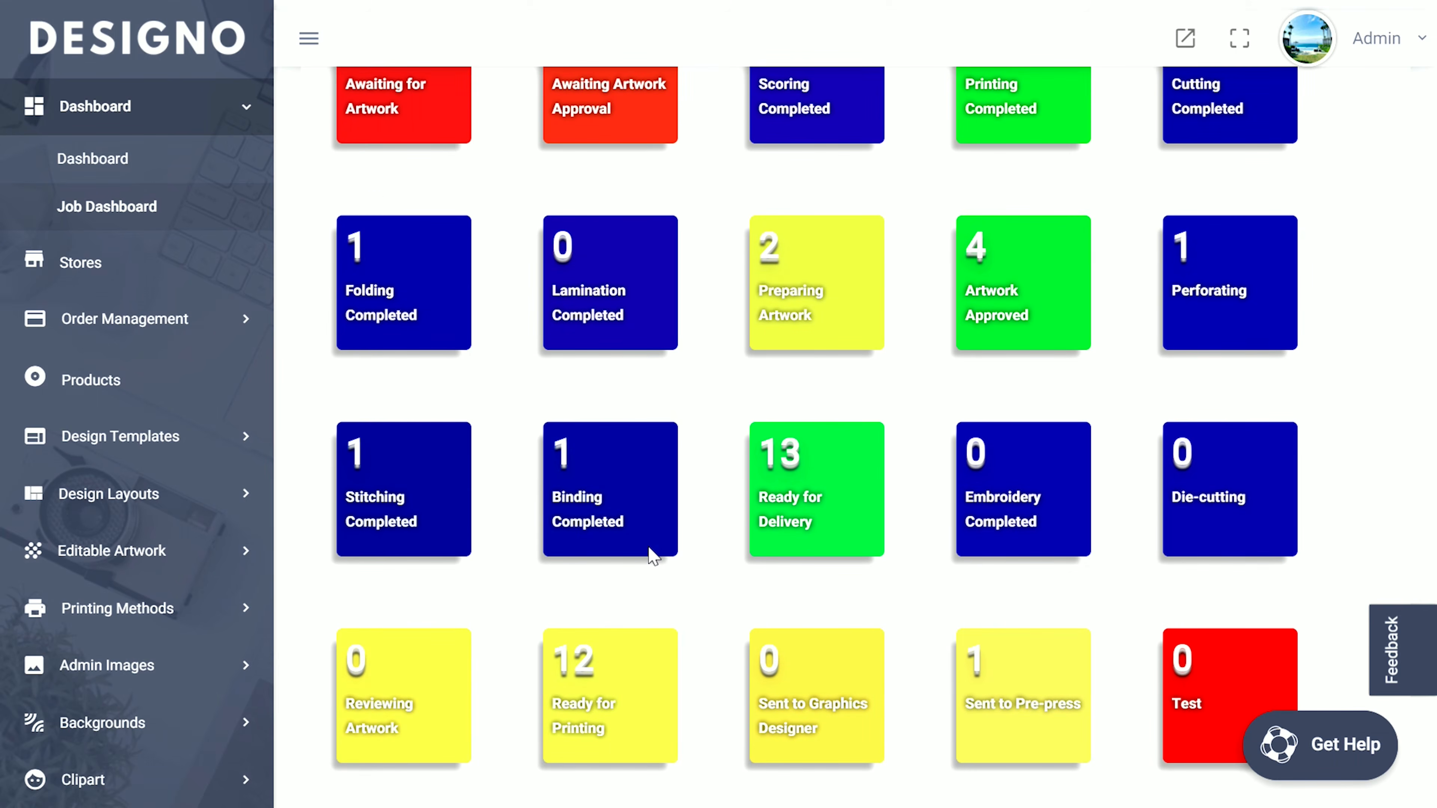
# Open the Job Calendar under Order Management and look through the jobs scheduled for October 2022
pyautogui.click(201, 319)
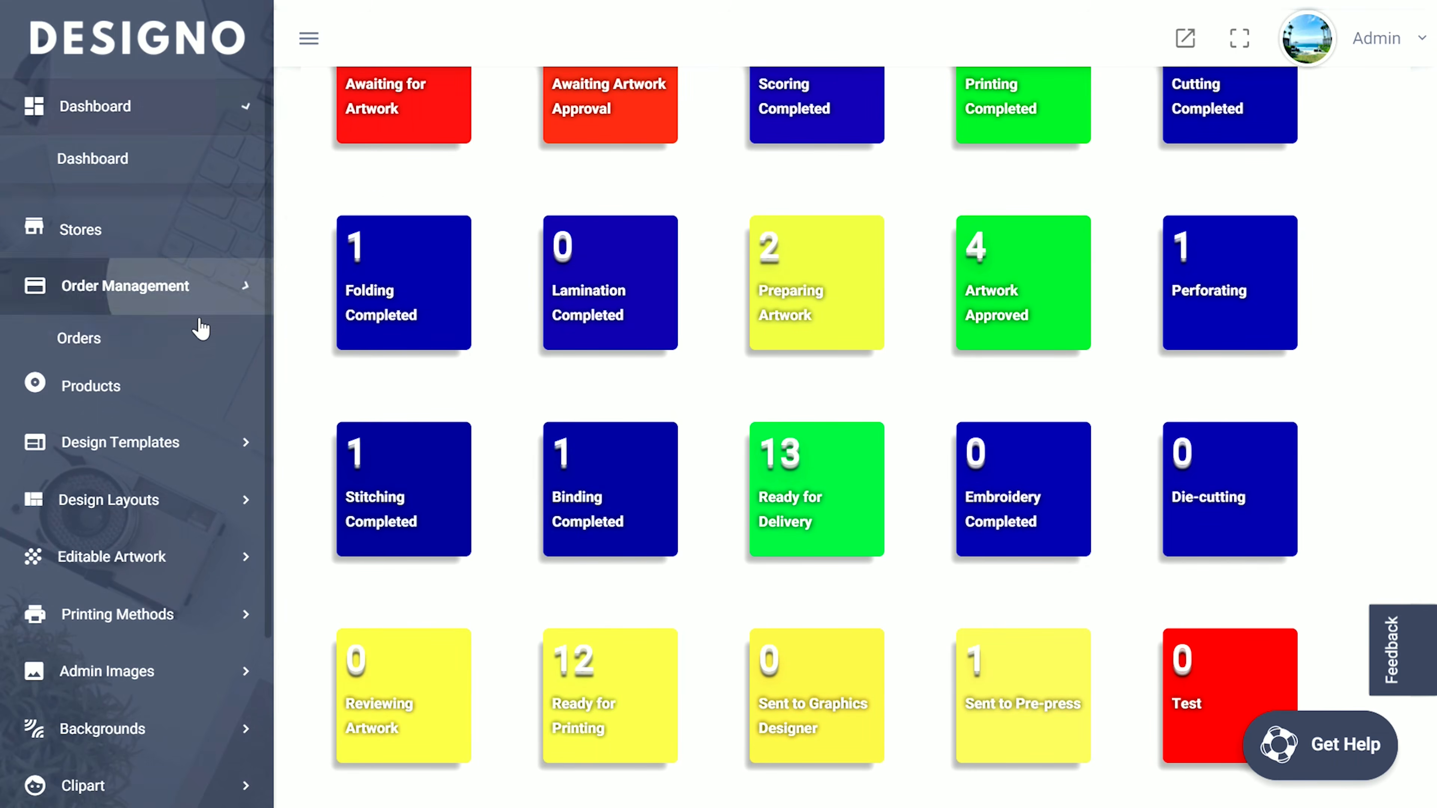
pyautogui.click(131, 380)
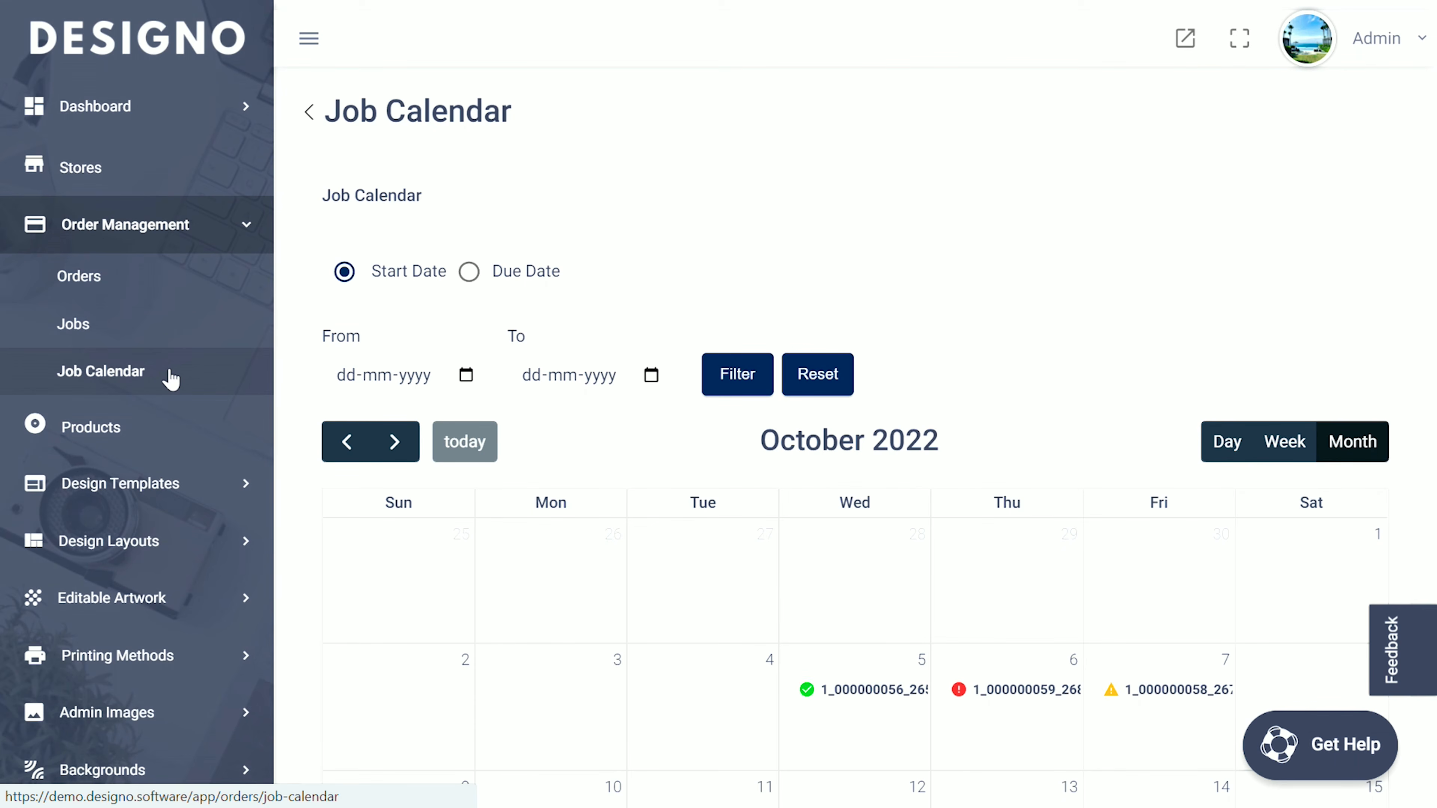
pyautogui.scroll(-8, 724, 391)
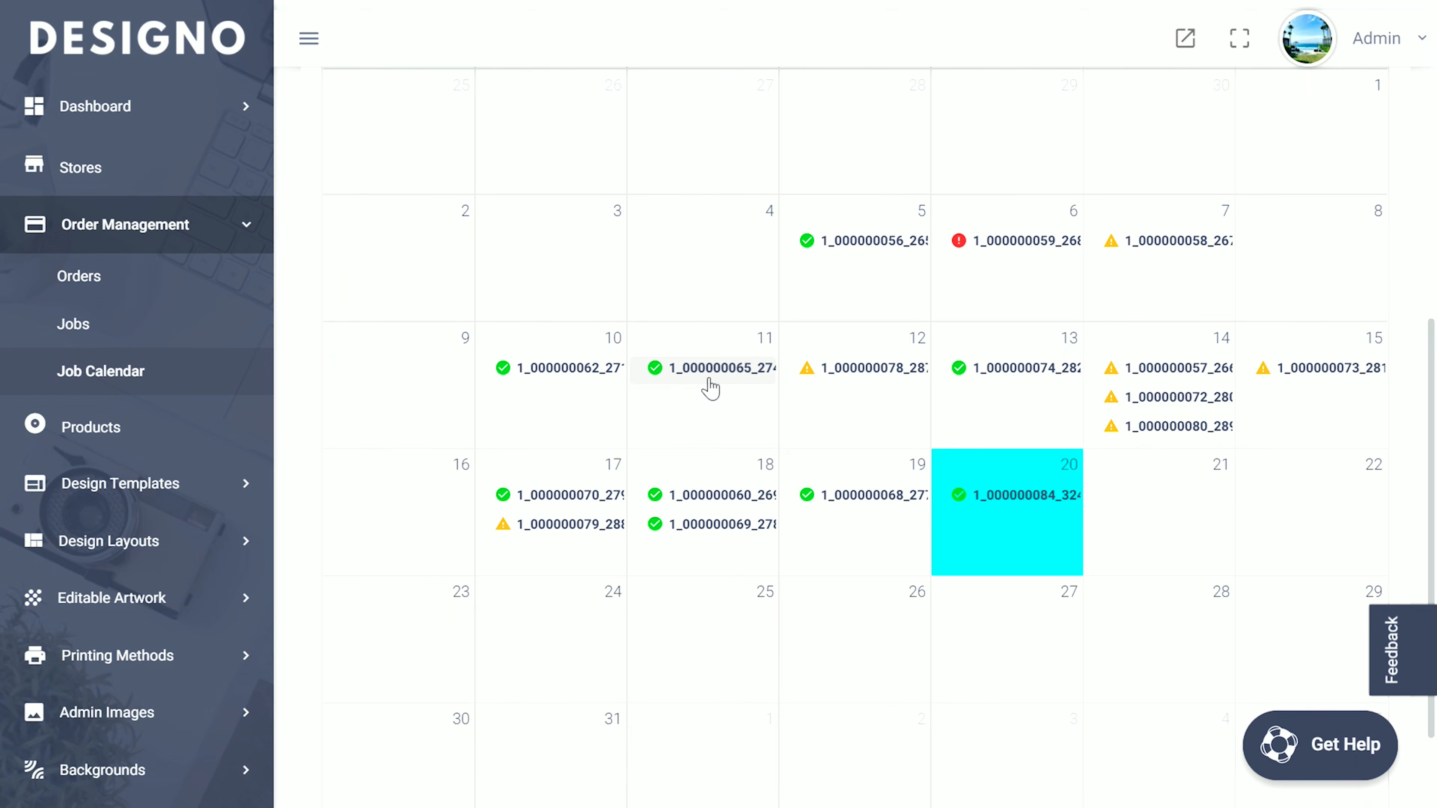